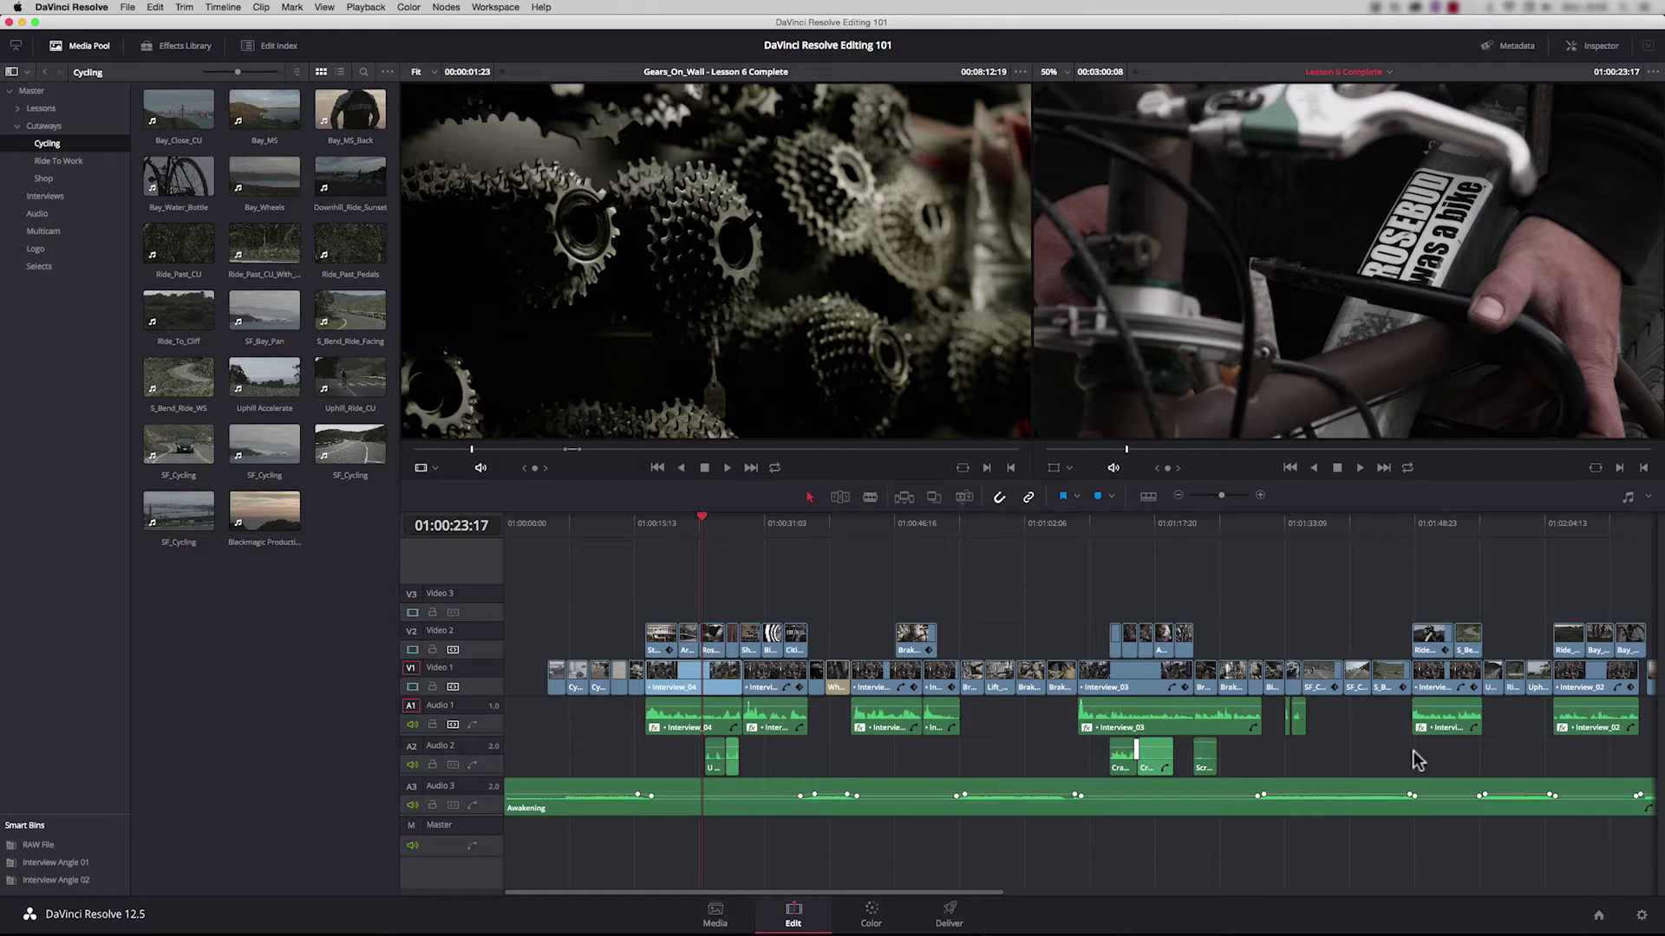
# - Open the editing 101 project from the Project Manager
pyautogui.click(1597, 916)
pyautogui.doubleClick(925, 311)
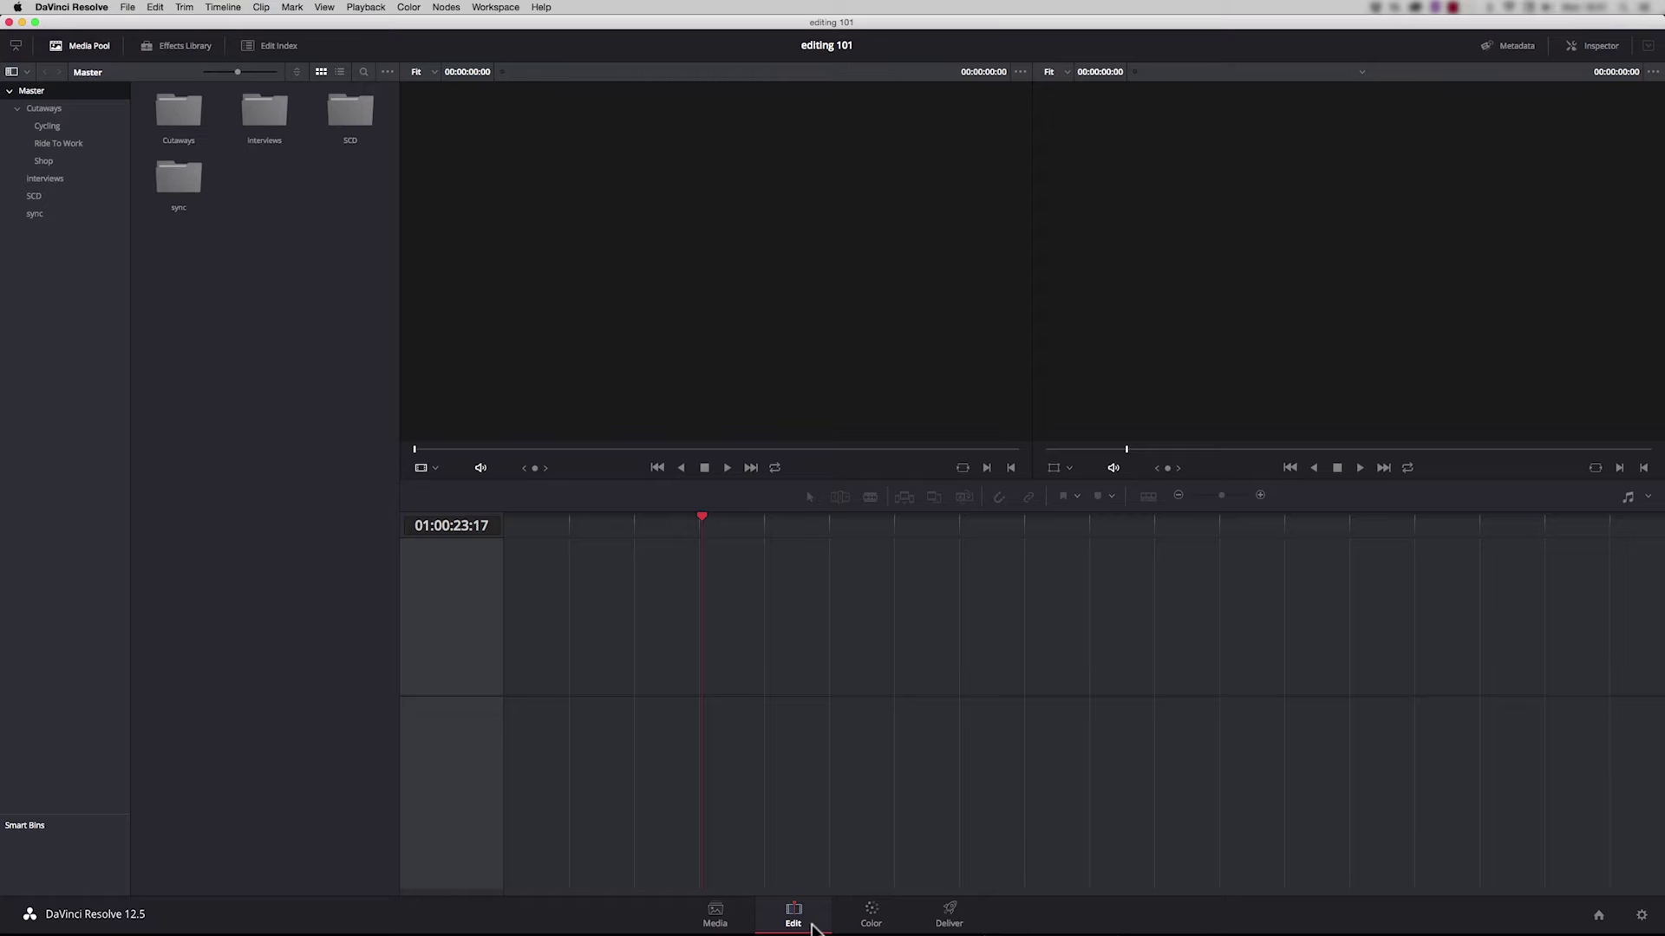
pyautogui.click(714, 914)
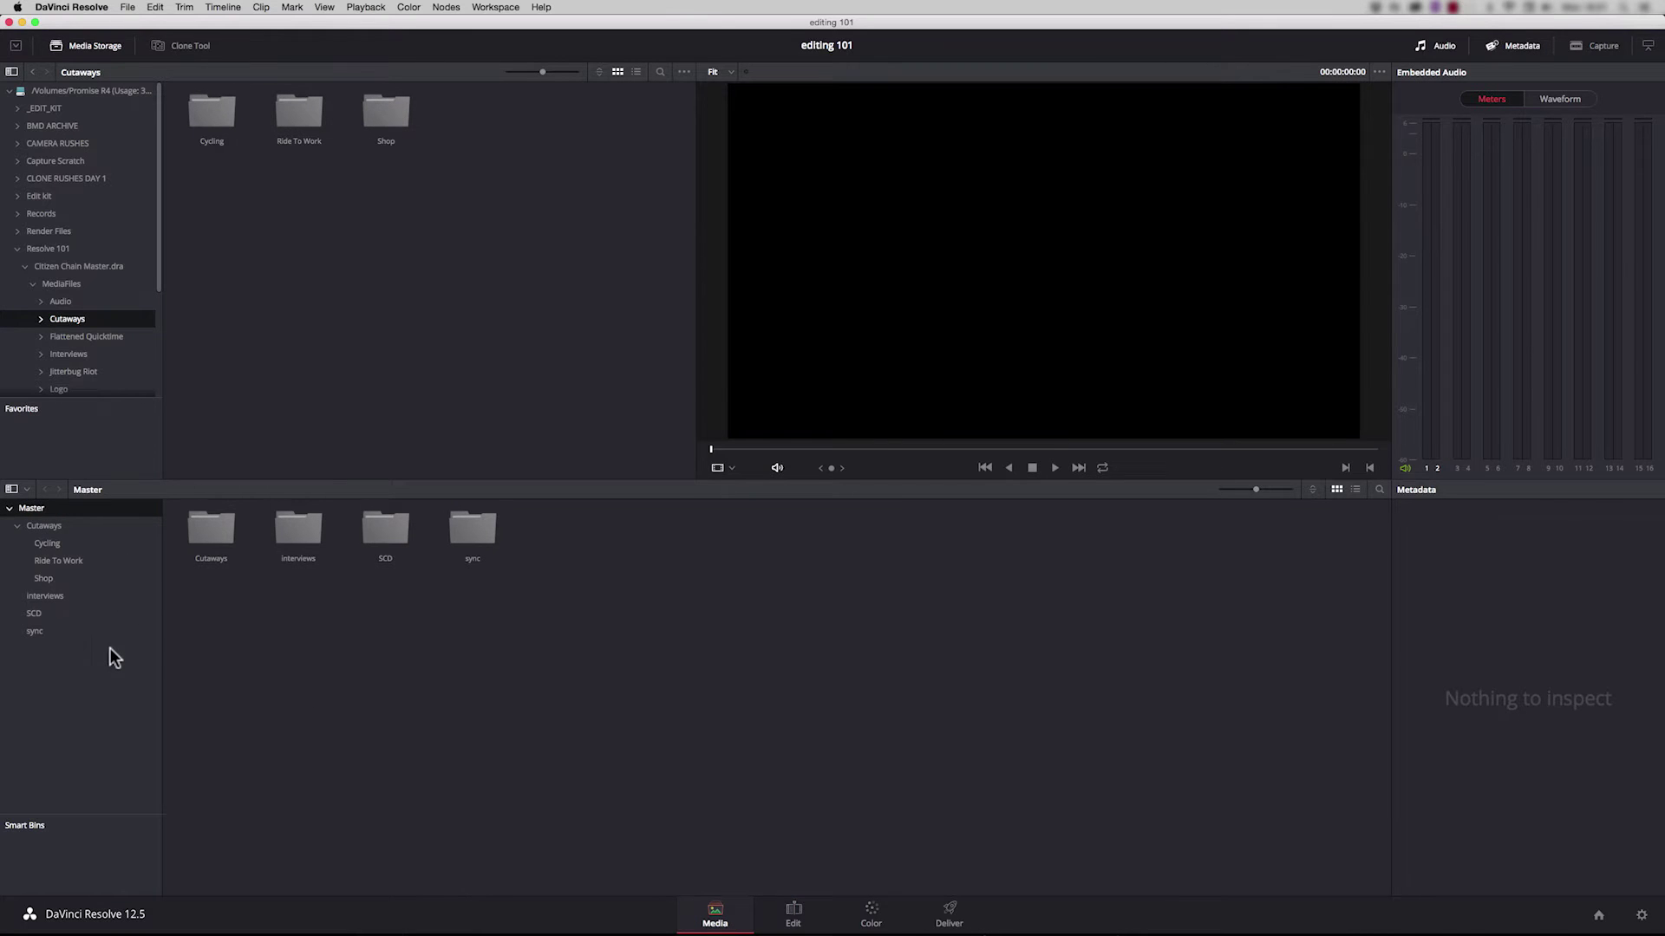
pyautogui.click(793, 912)
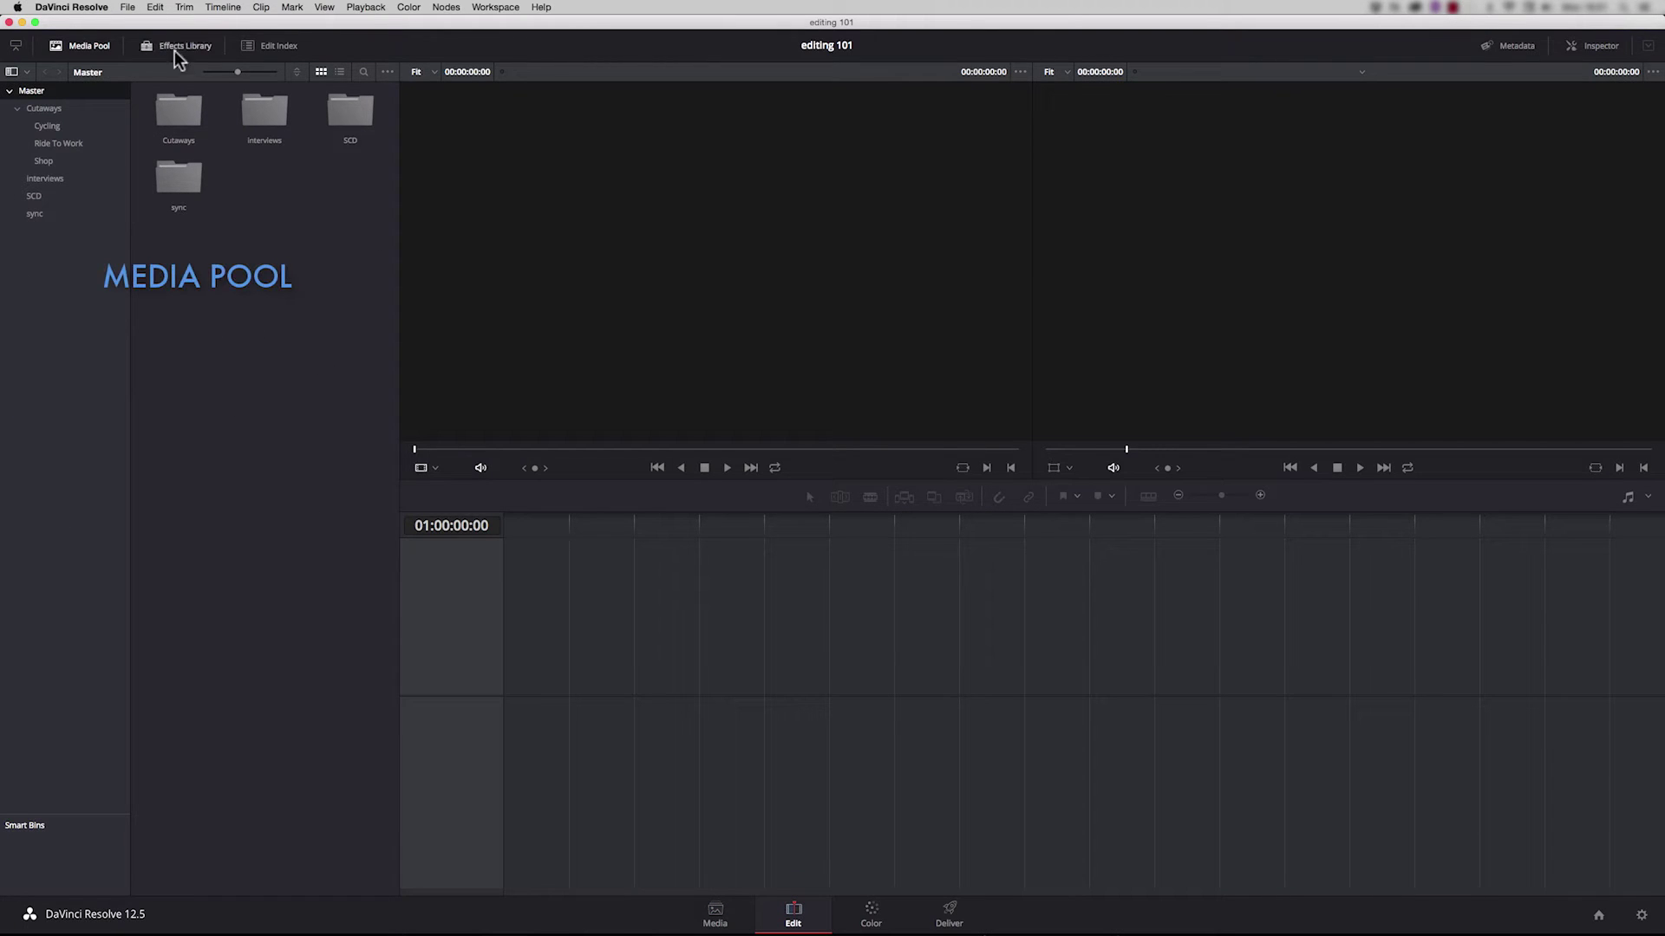
pyautogui.click(872, 914)
pyautogui.click(793, 915)
pyautogui.click(713, 915)
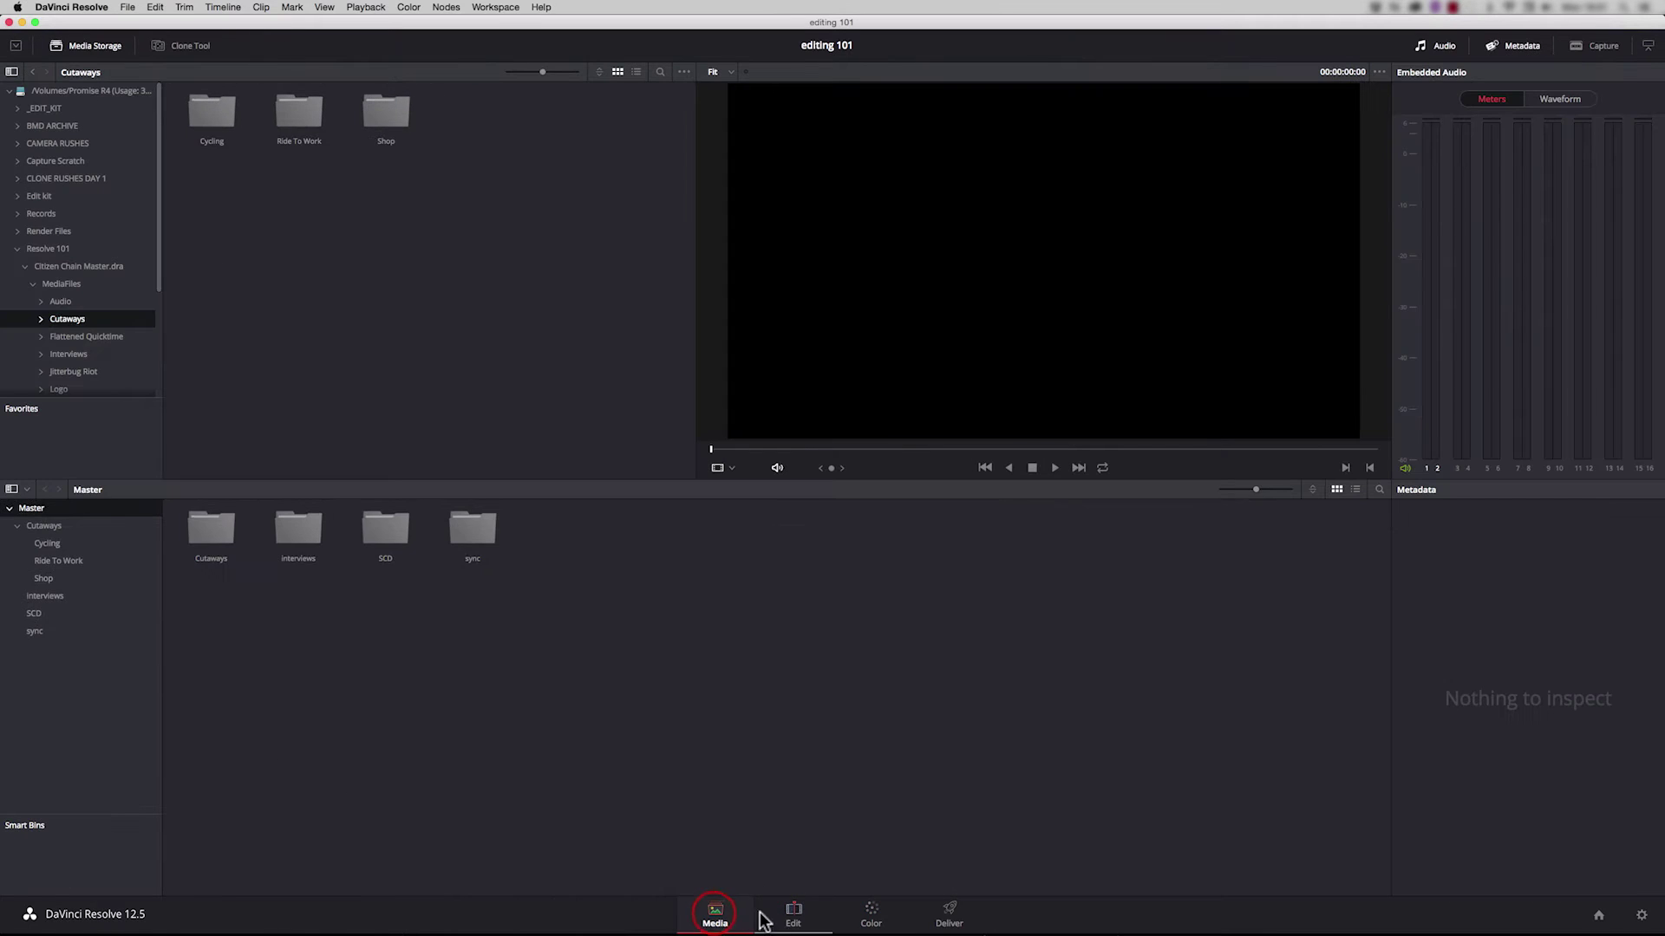
pyautogui.click(792, 916)
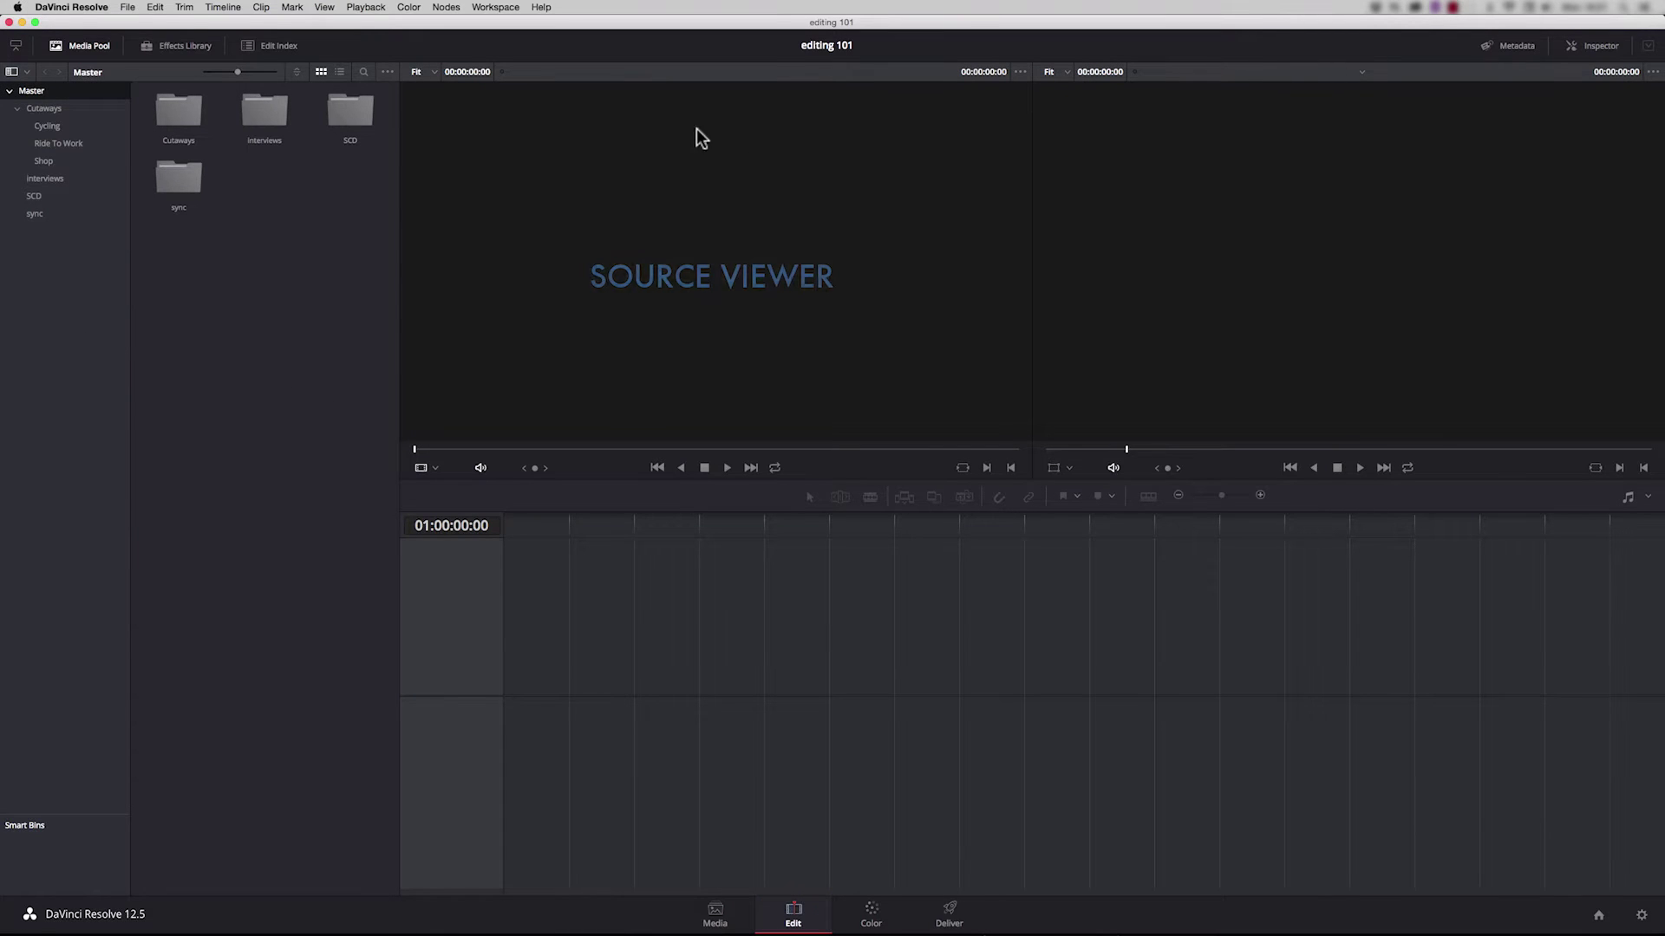
# - Load Bay_Water_Bottle from Cutaways > Cycling into the source viewer and play it from the start
pyautogui.doubleClick(179, 116)
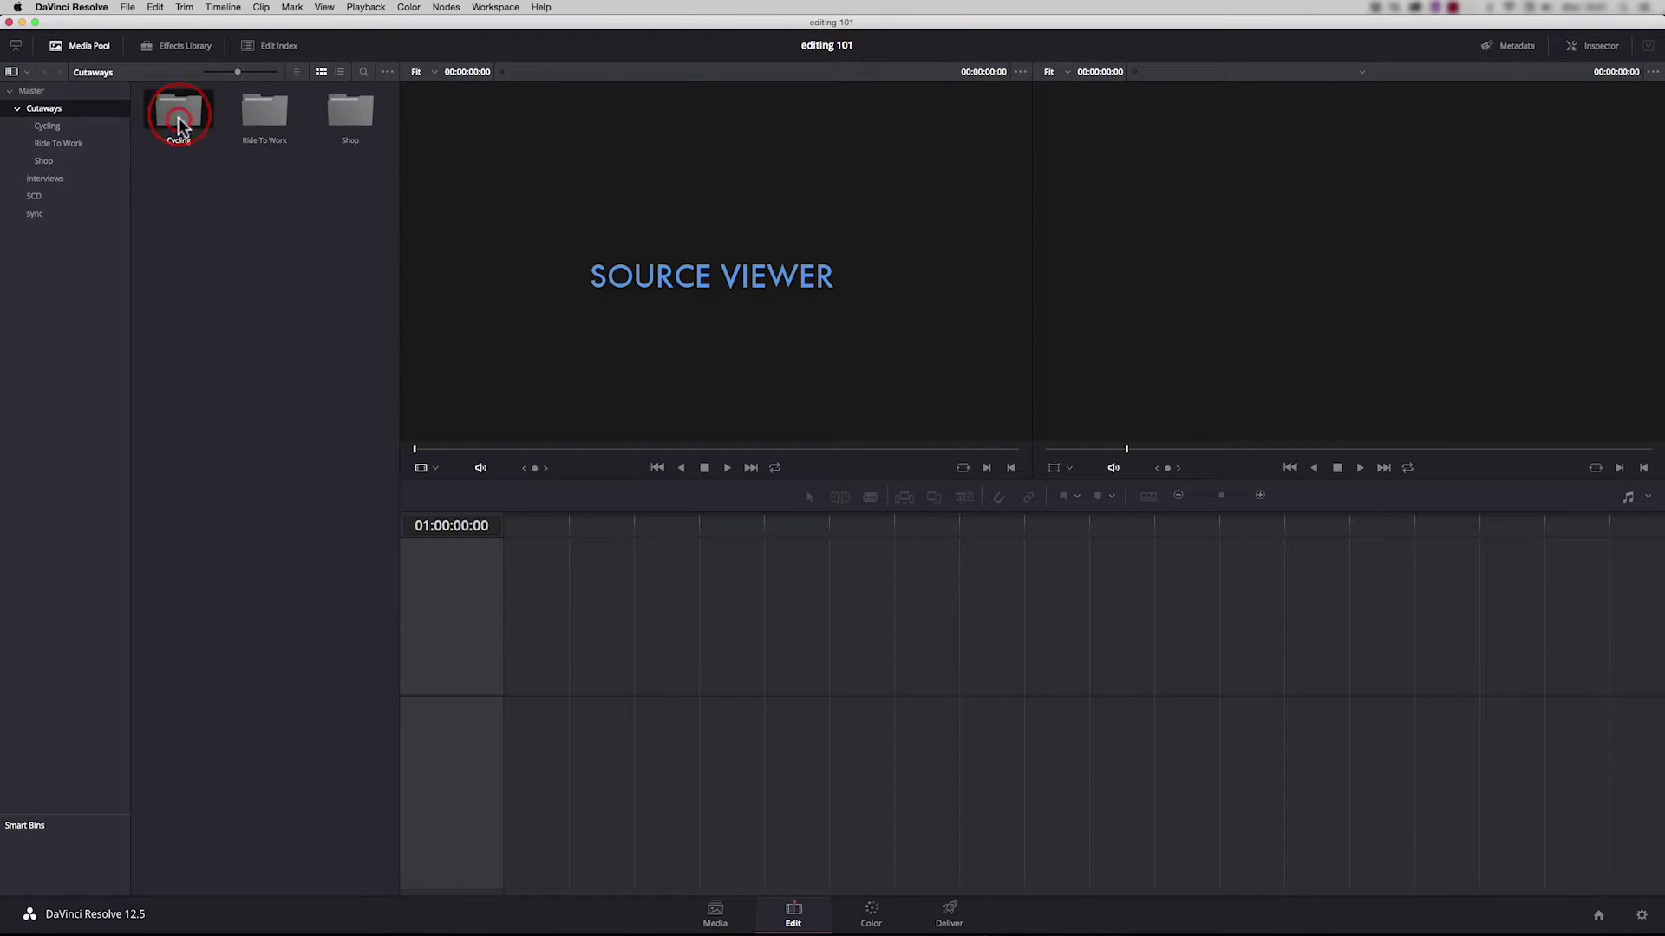
pyautogui.doubleClick(179, 121)
pyautogui.moveTo(255, 181); pyautogui.dragTo(679, 444)
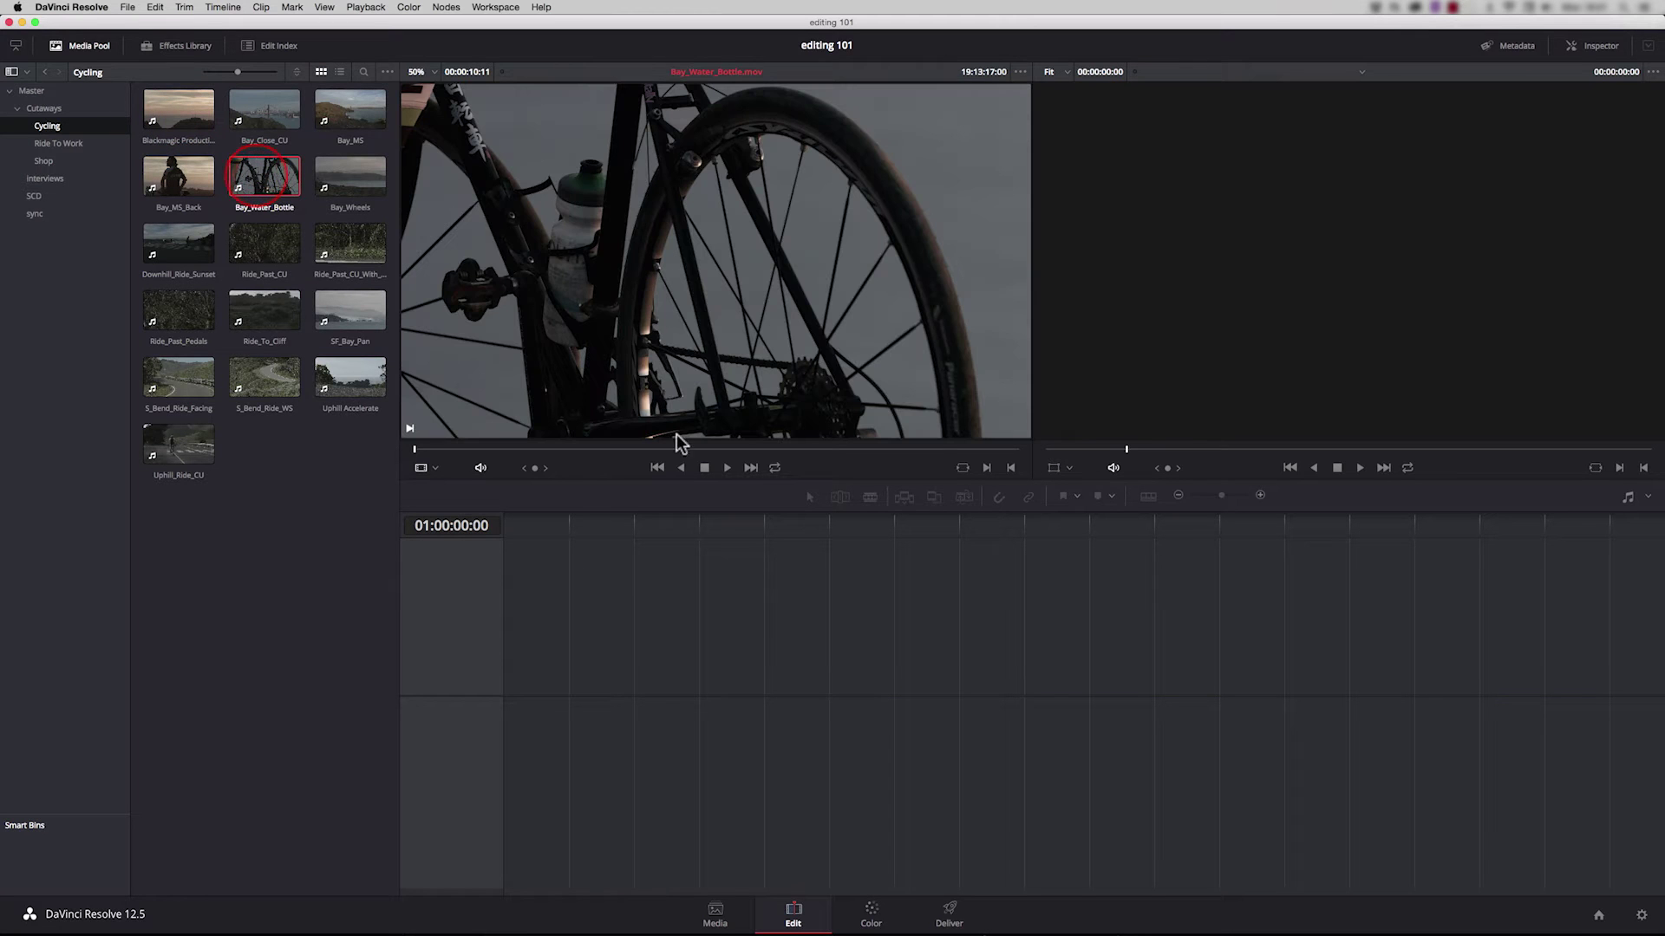
pyautogui.click(461, 453)
pyautogui.press('space')
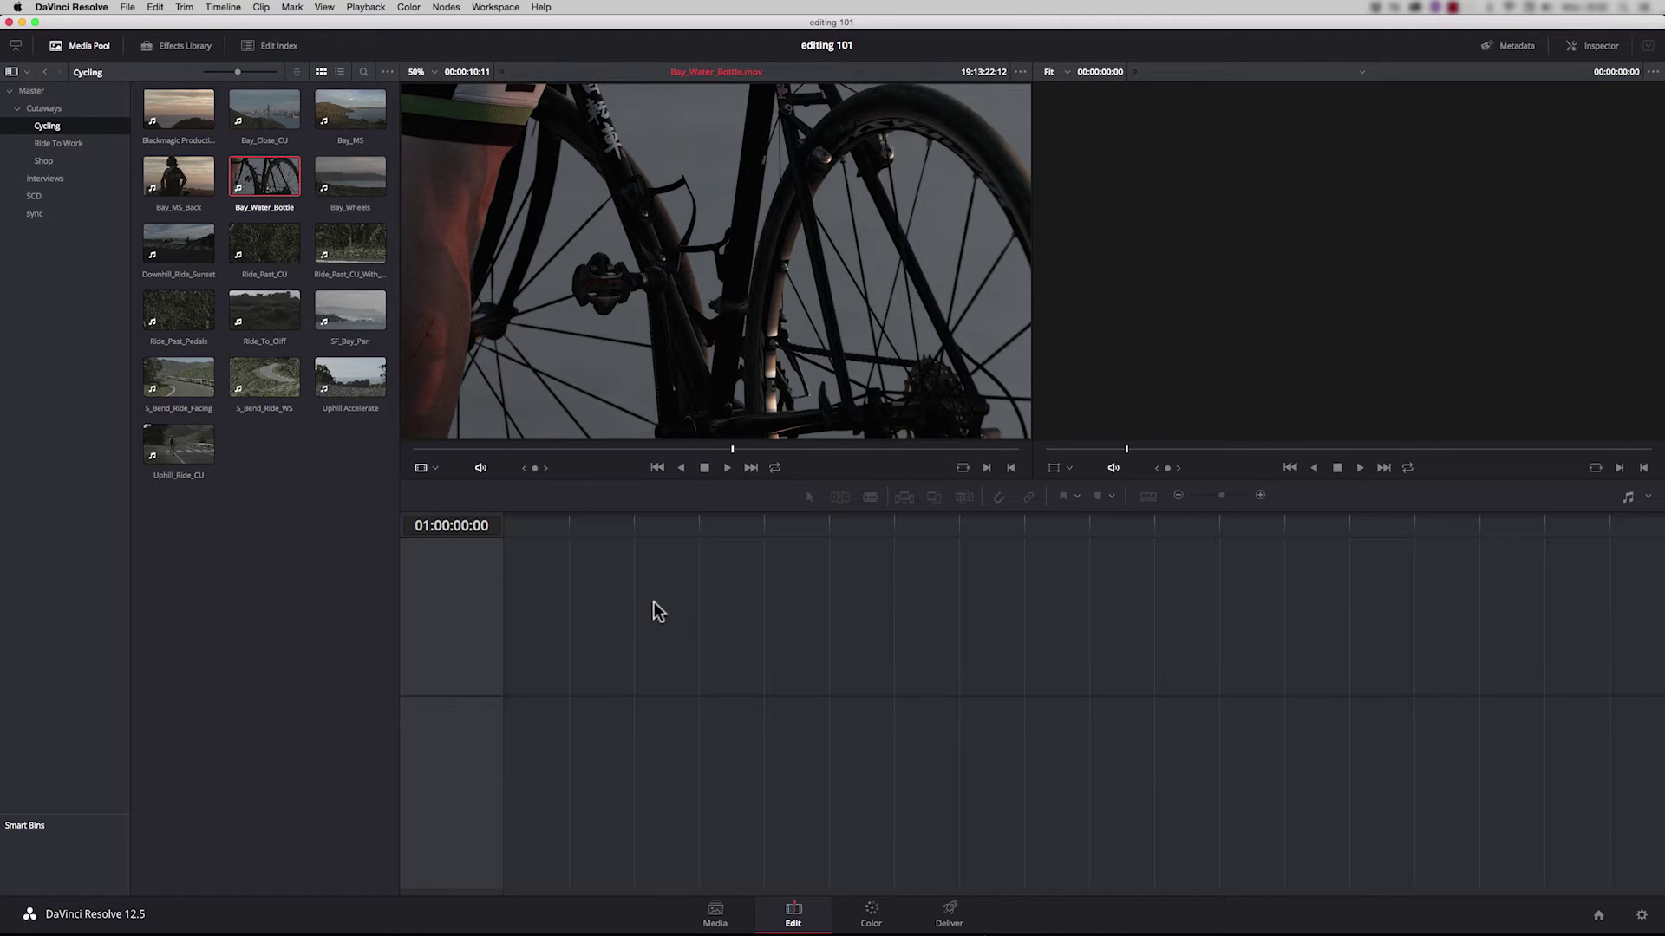
# - Show the Effects Library, Edit Index, Metadata and Inspector panels, then hide the Edit Index again
pyautogui.click(176, 49)
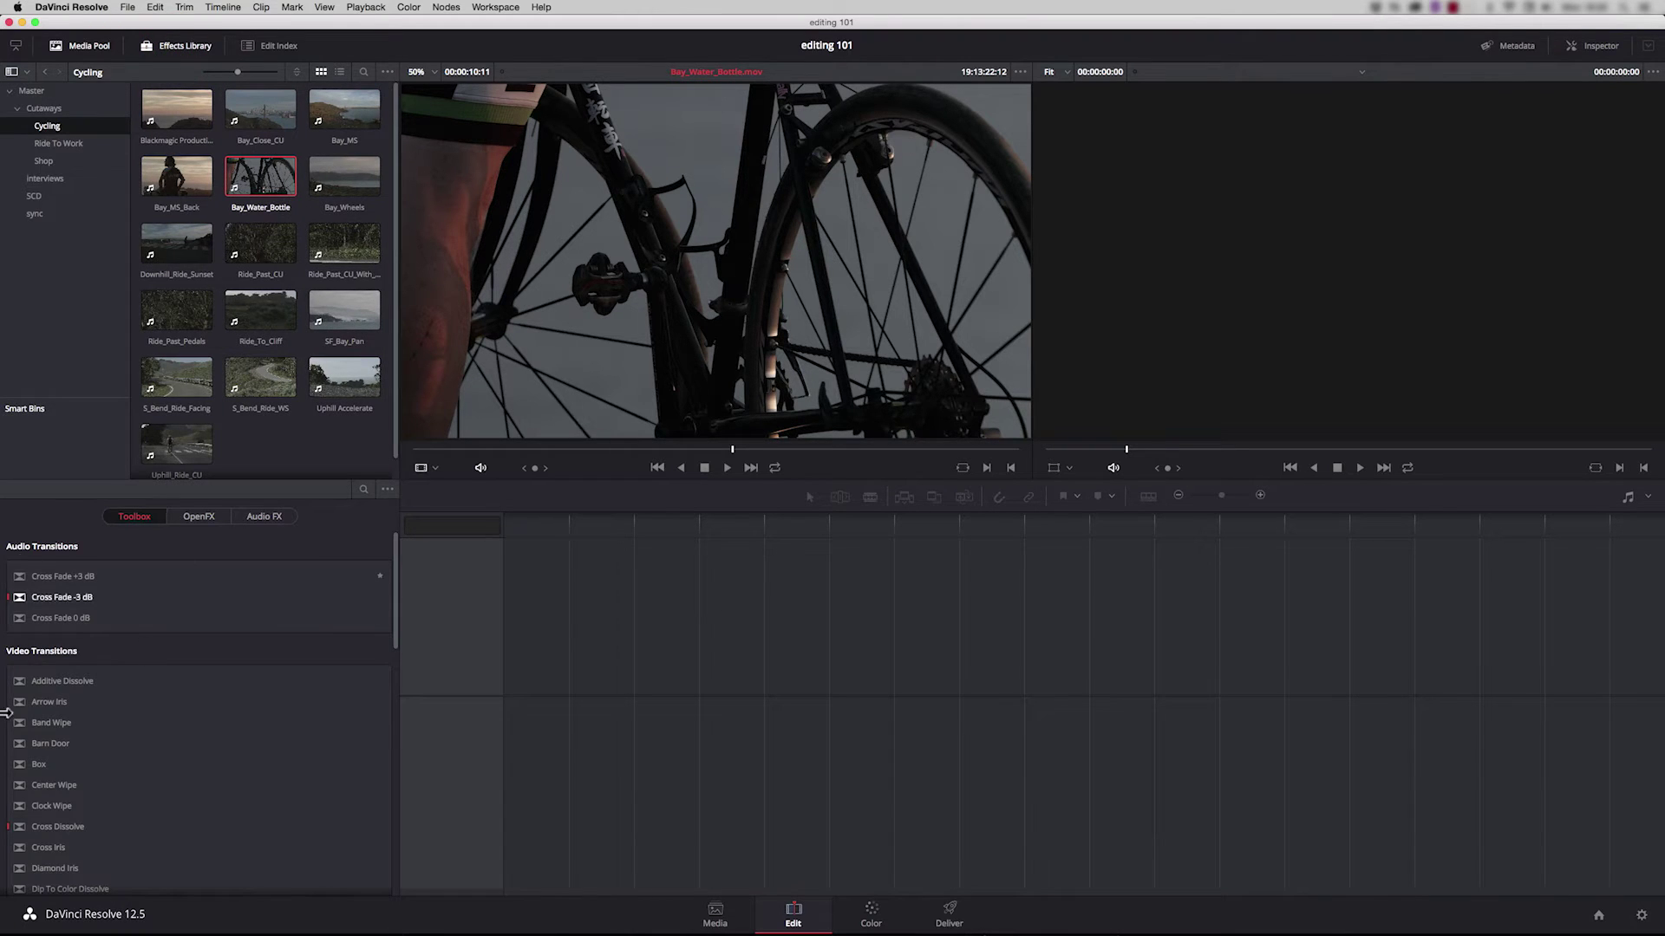
pyautogui.moveTo(396, 618); pyautogui.dragTo(398, 576)
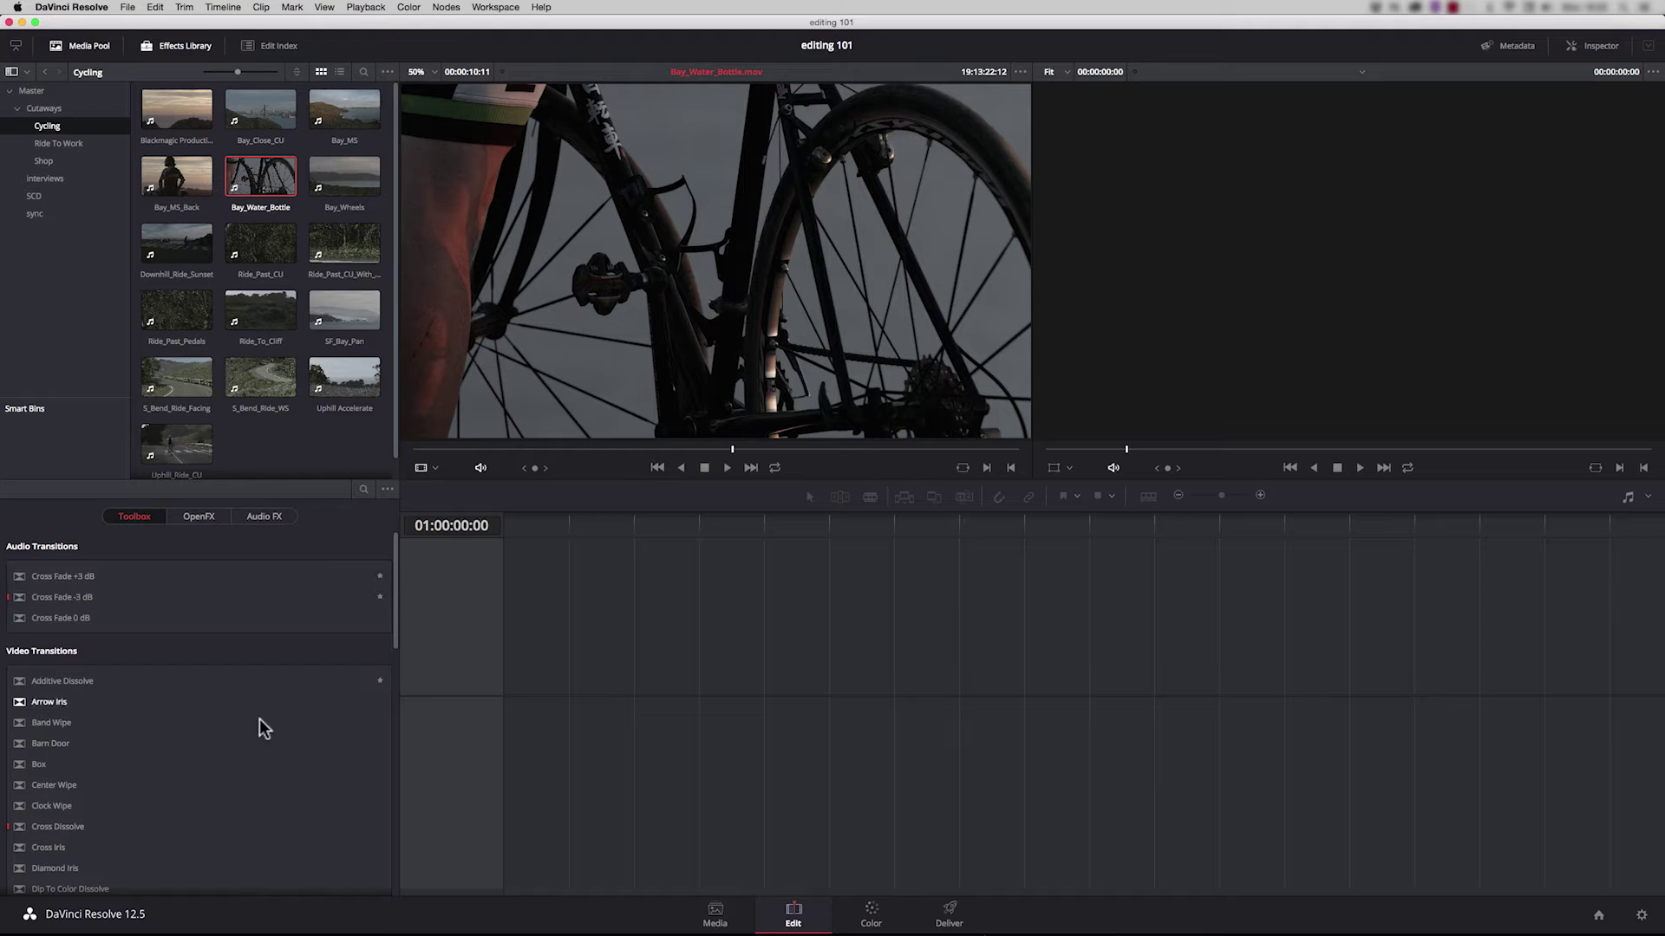
pyautogui.click(274, 45)
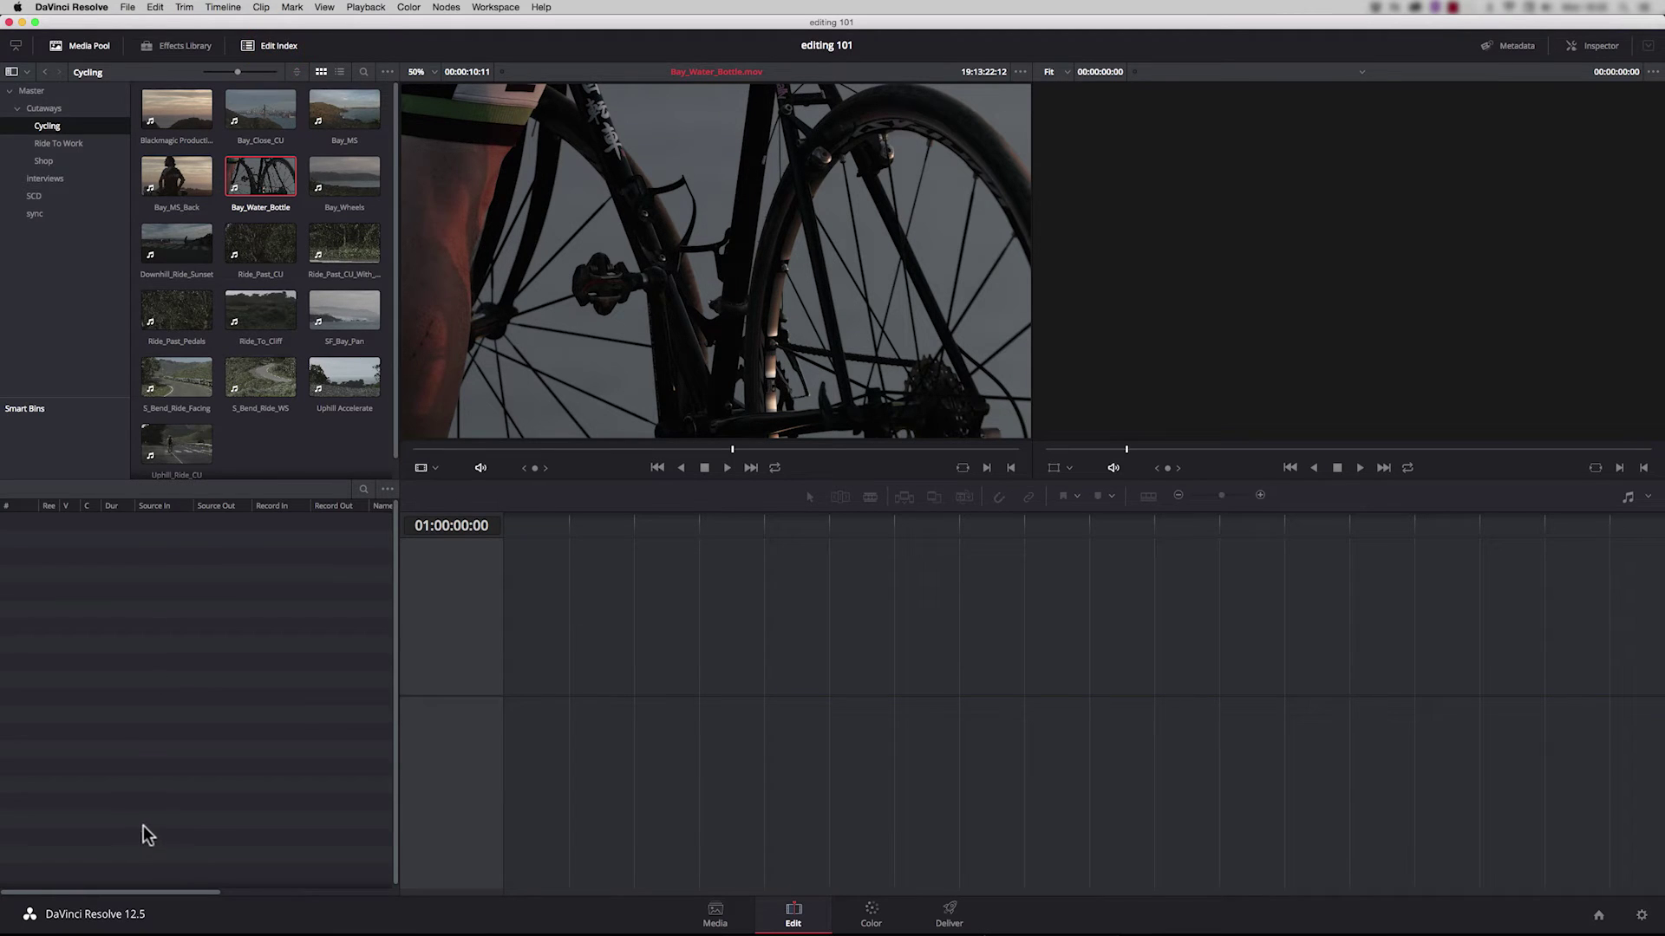
pyautogui.click(1516, 45)
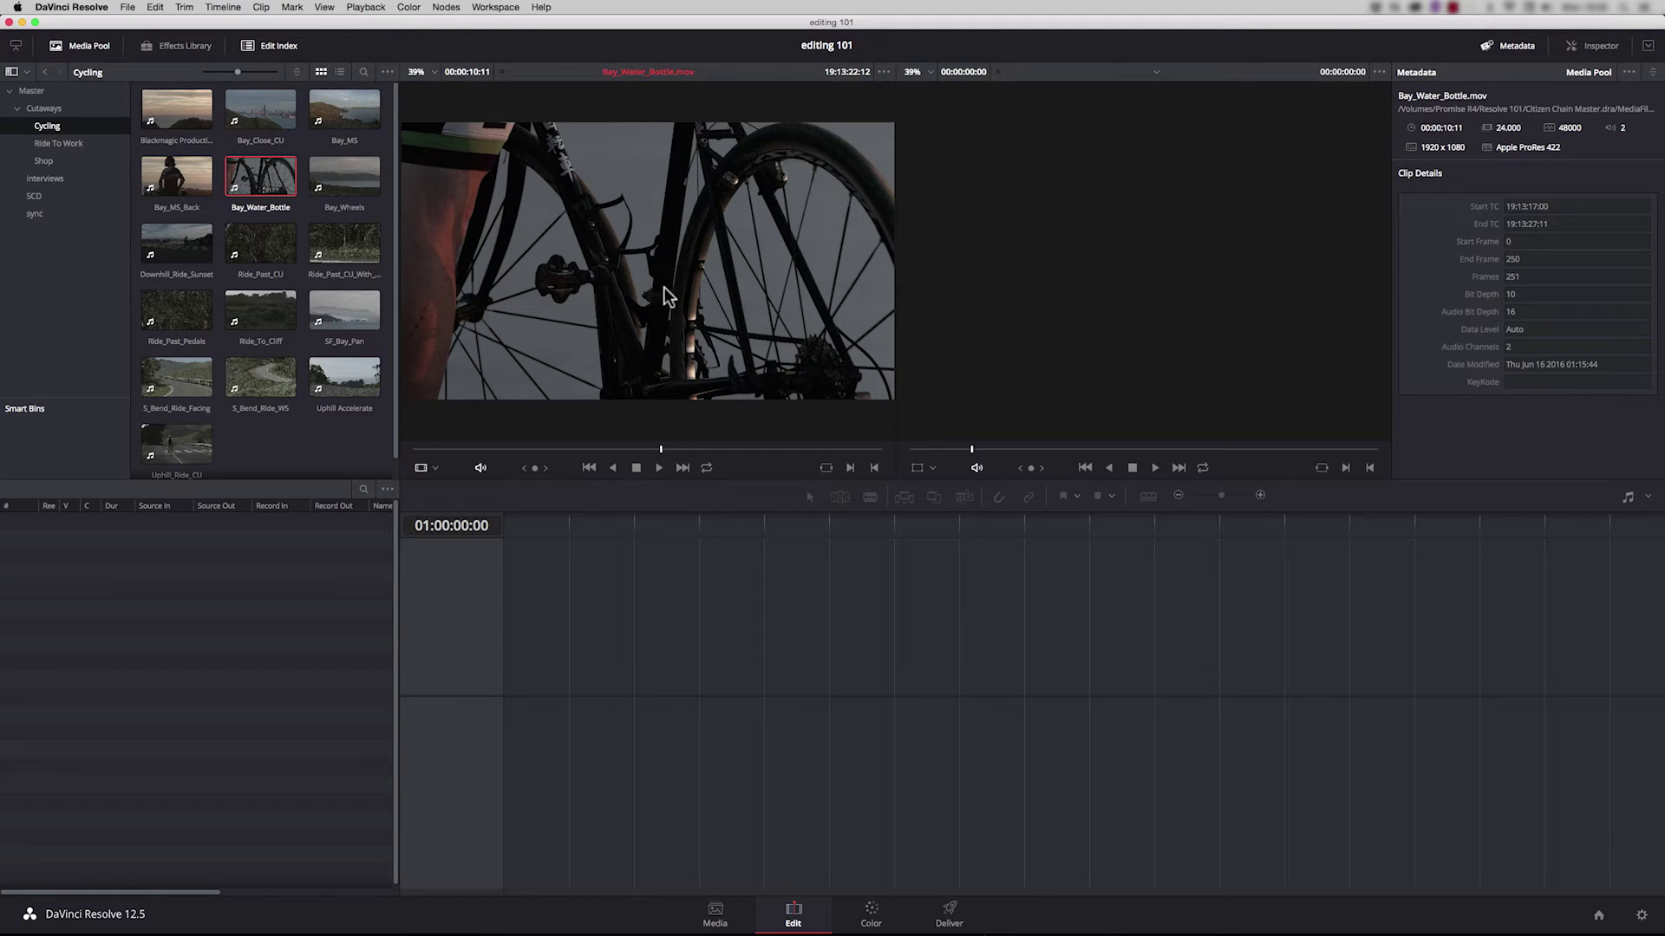
pyautogui.click(1595, 45)
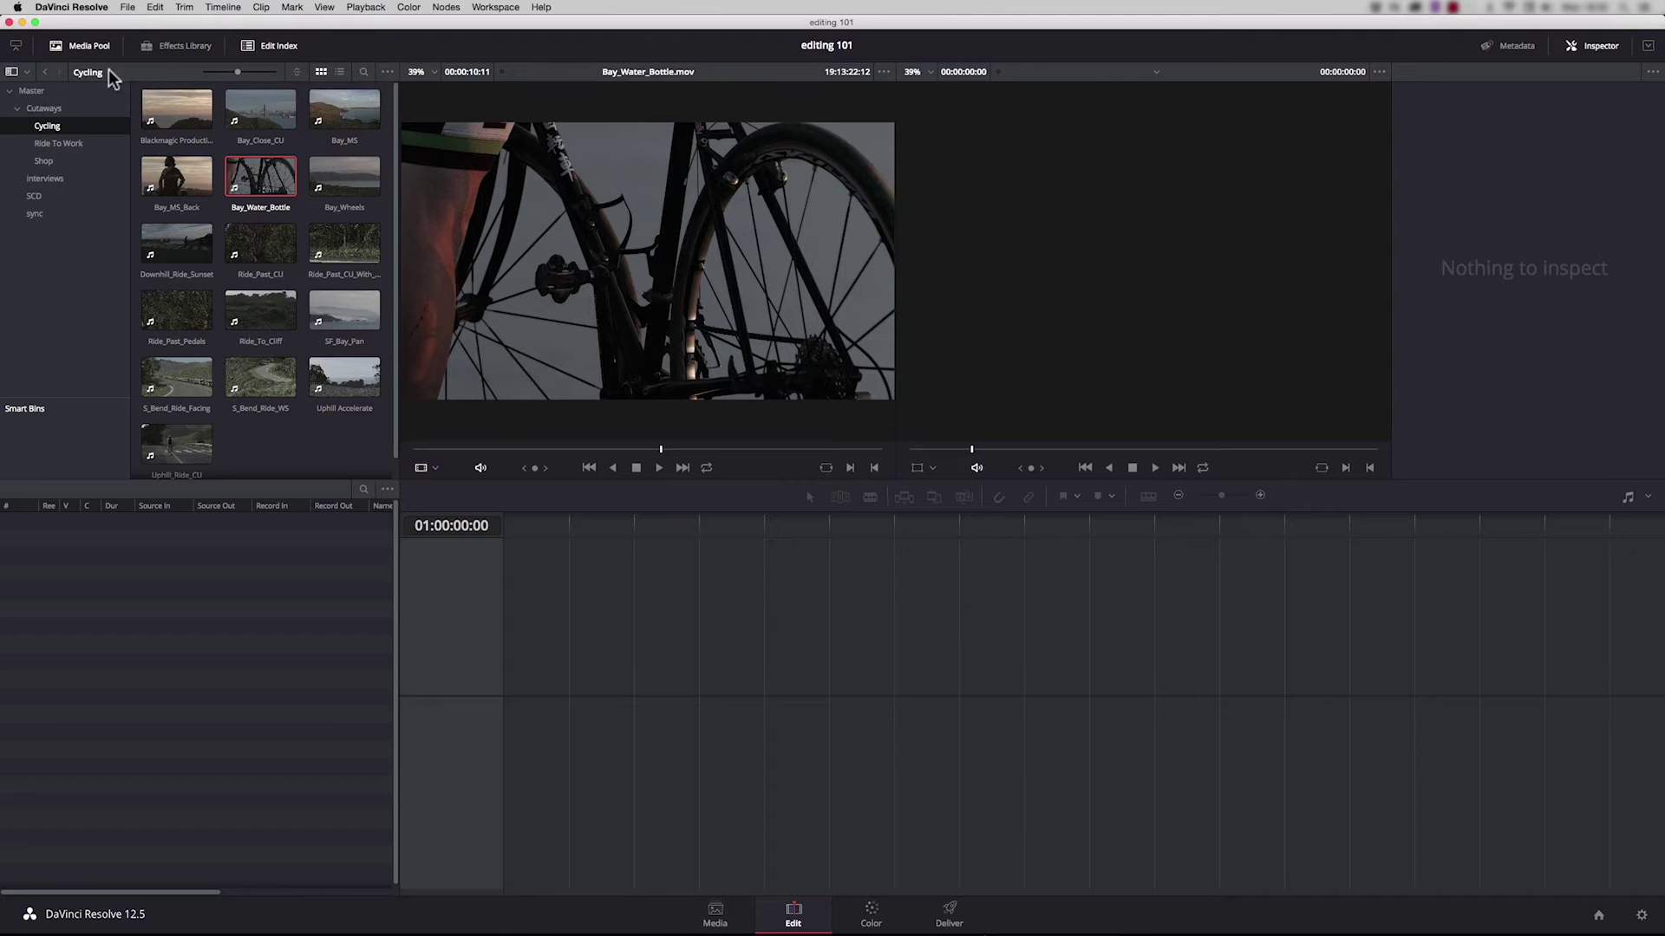
pyautogui.click(16, 45)
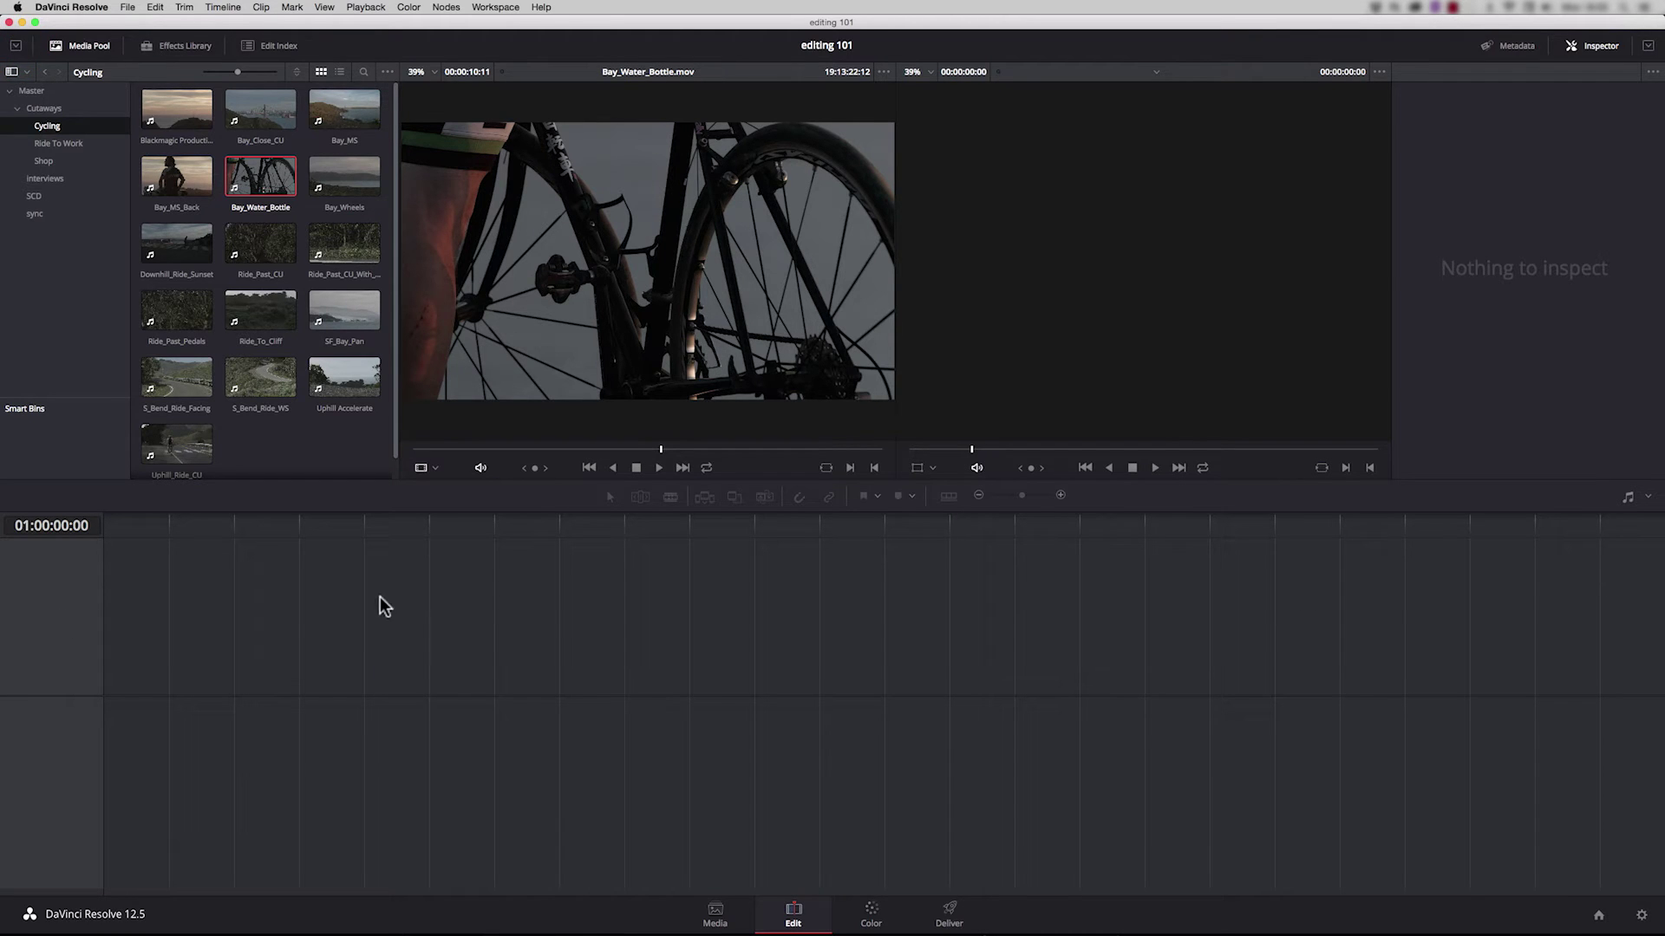
# - Reset the workspace to the default UI layout and open Project Settings
pyautogui.click(495, 7)
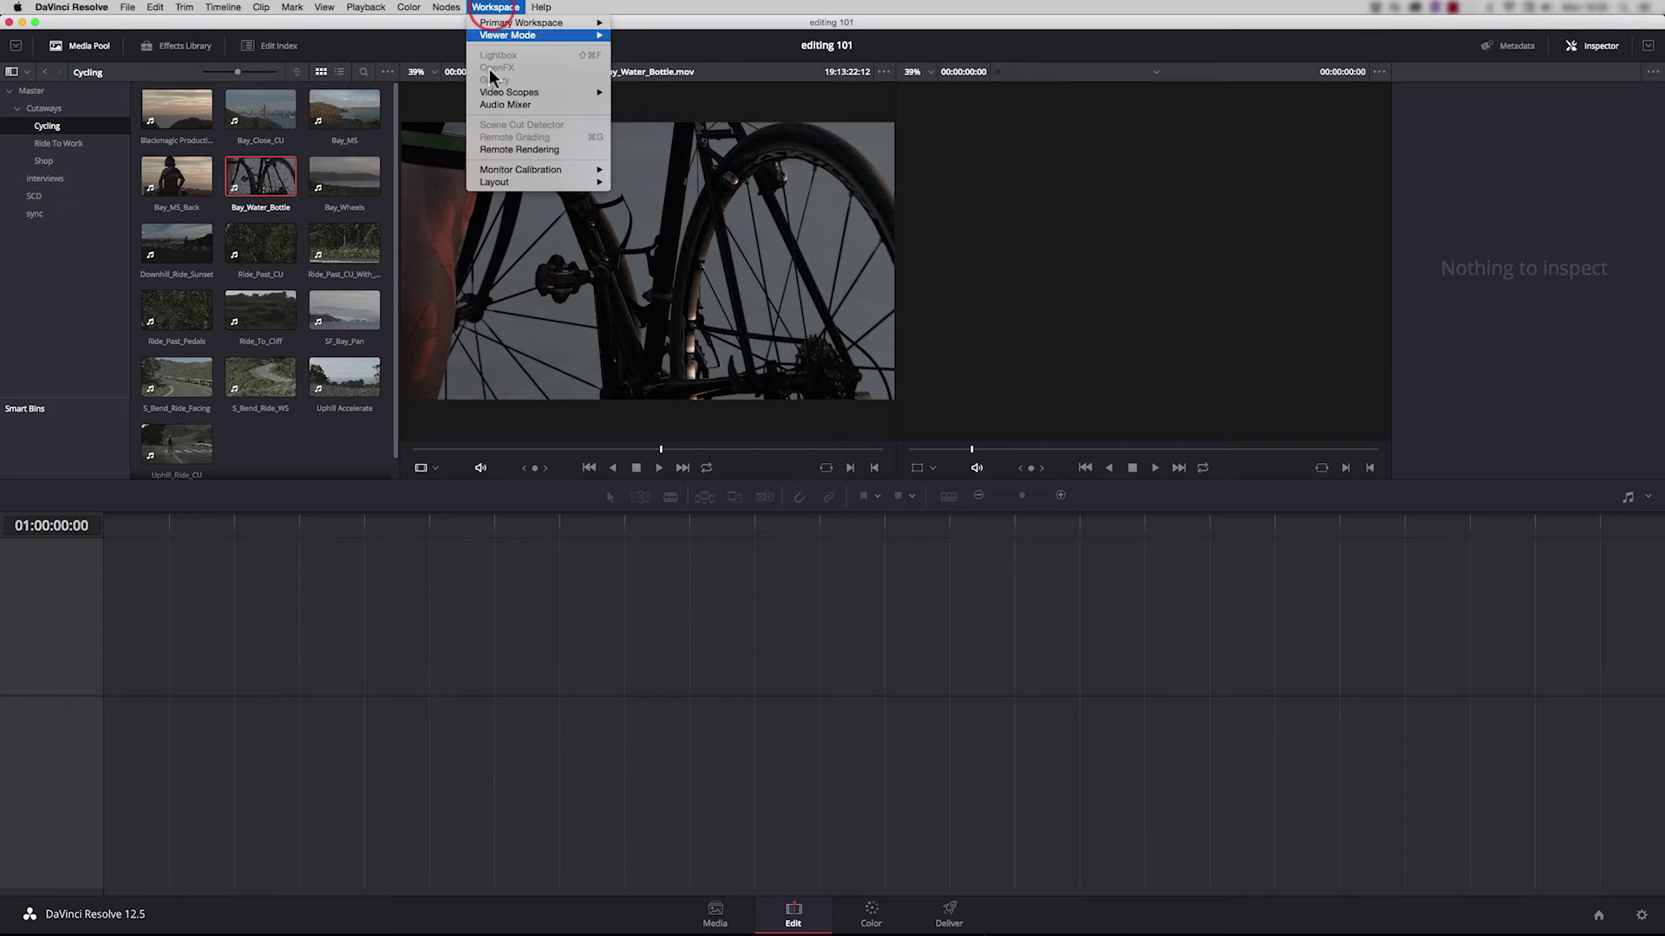
pyautogui.moveTo(501, 184)
pyautogui.click(657, 206)
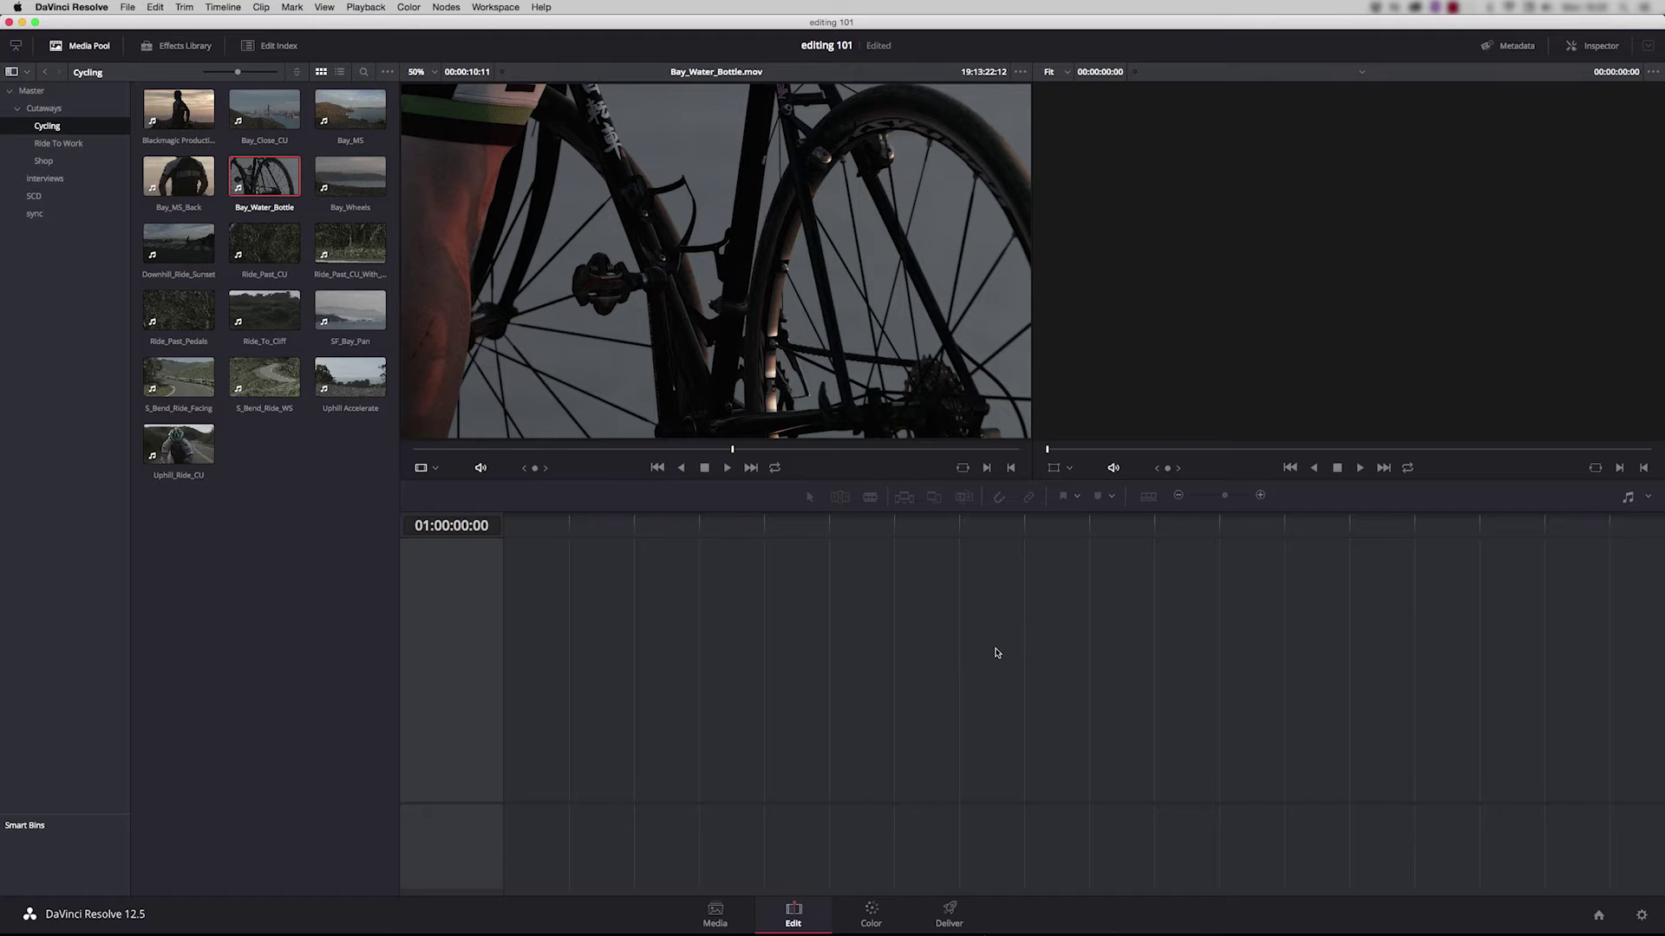
pyautogui.click(1641, 915)
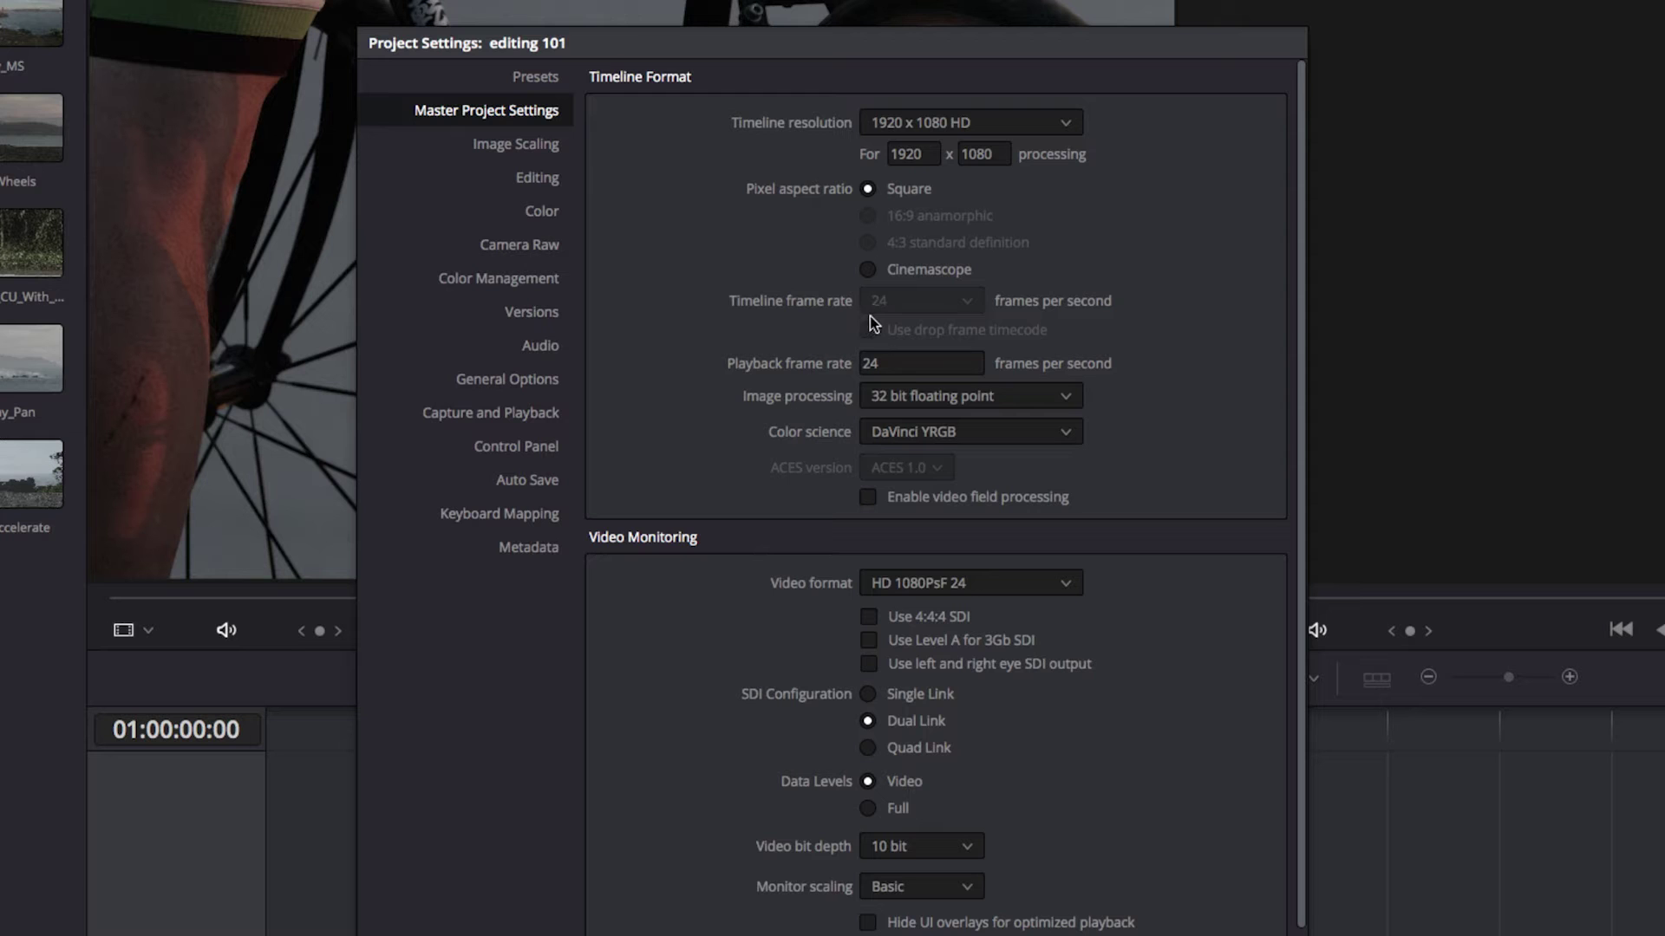
# - In General Options, enable Use Timelines Bin and save the project settings
pyautogui.click(539, 381)
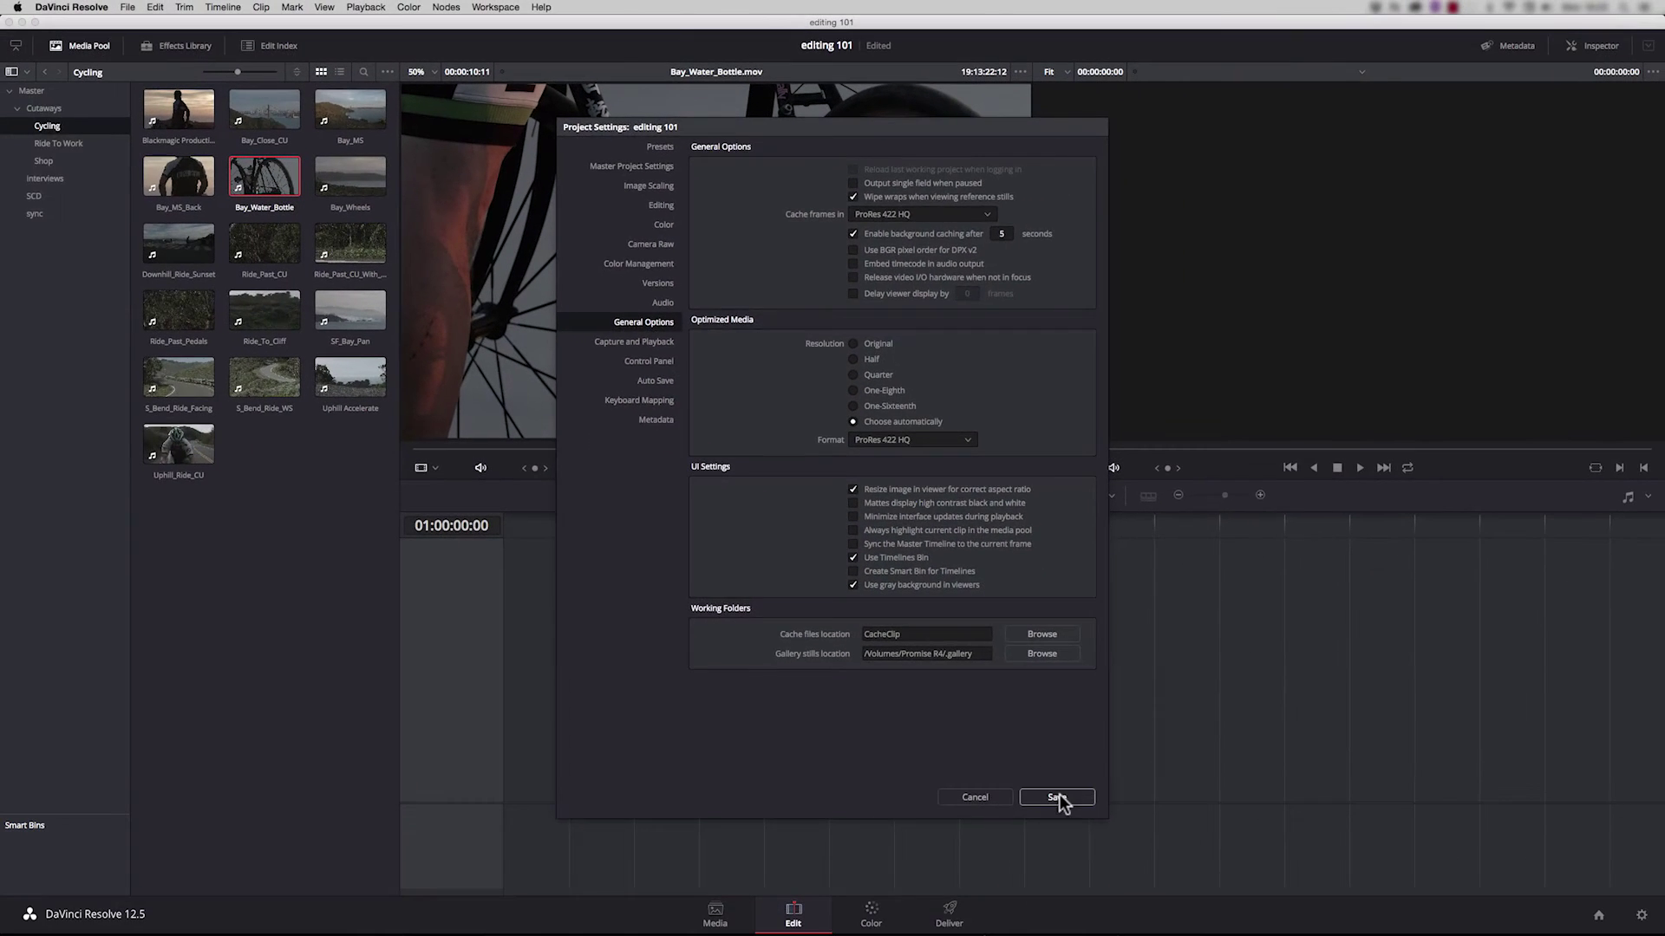
pyautogui.click(1059, 794)
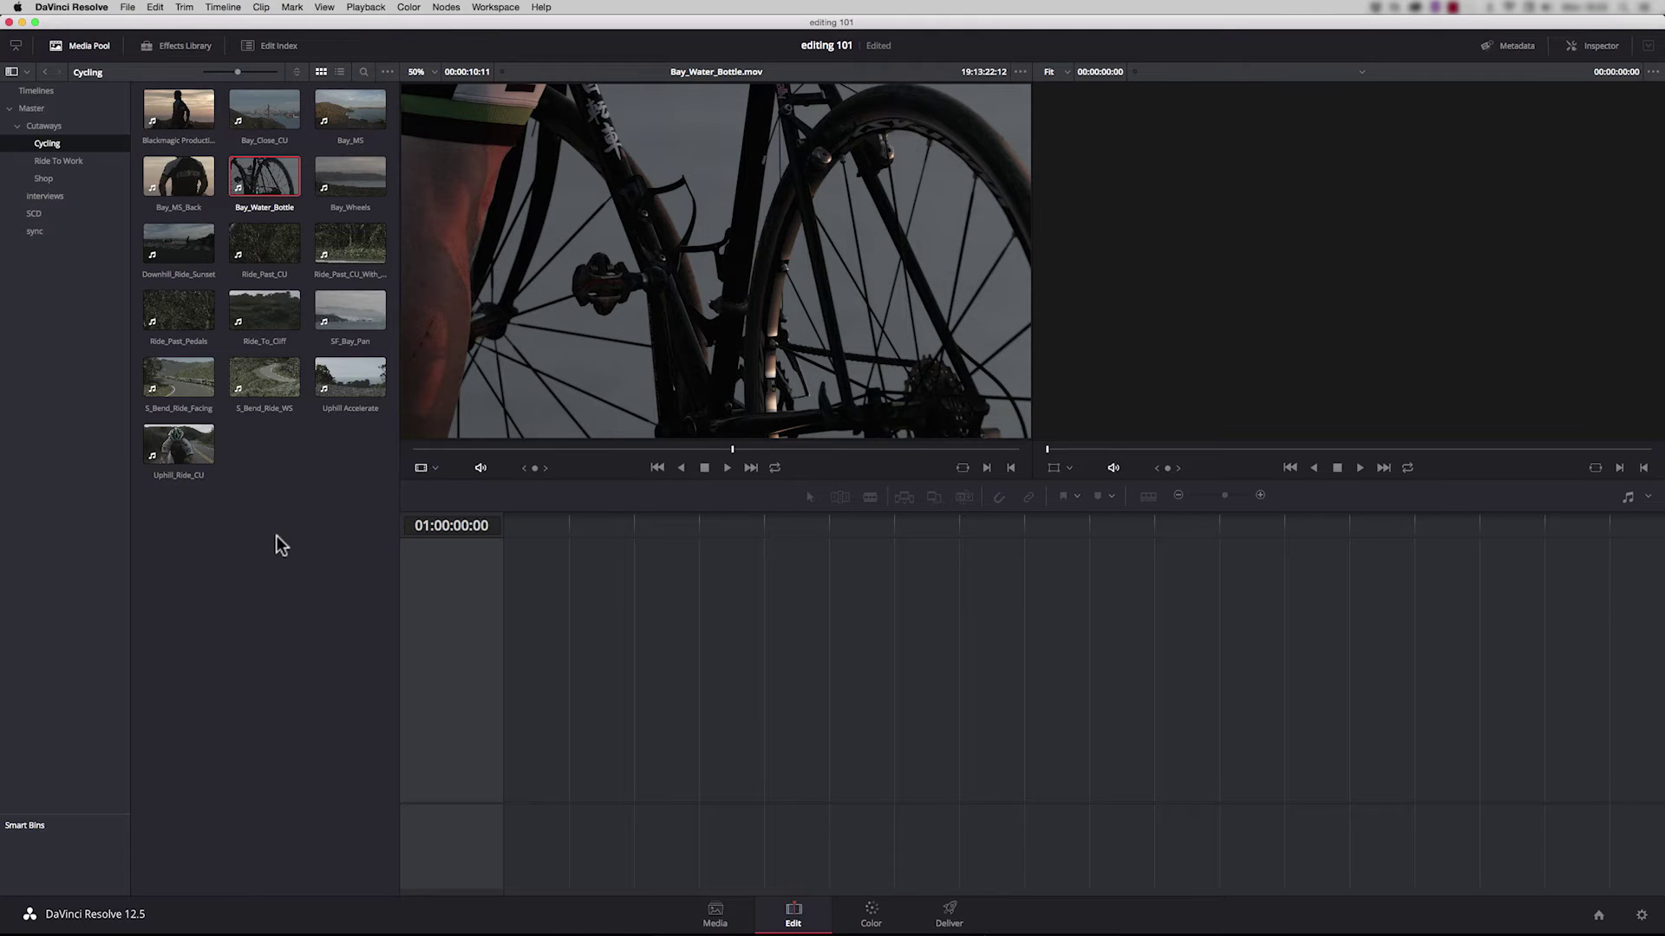
# - Browse the Timelines, Ride To Work, Shop, Cycling and Cutaways bins
pyautogui.click(38, 89)
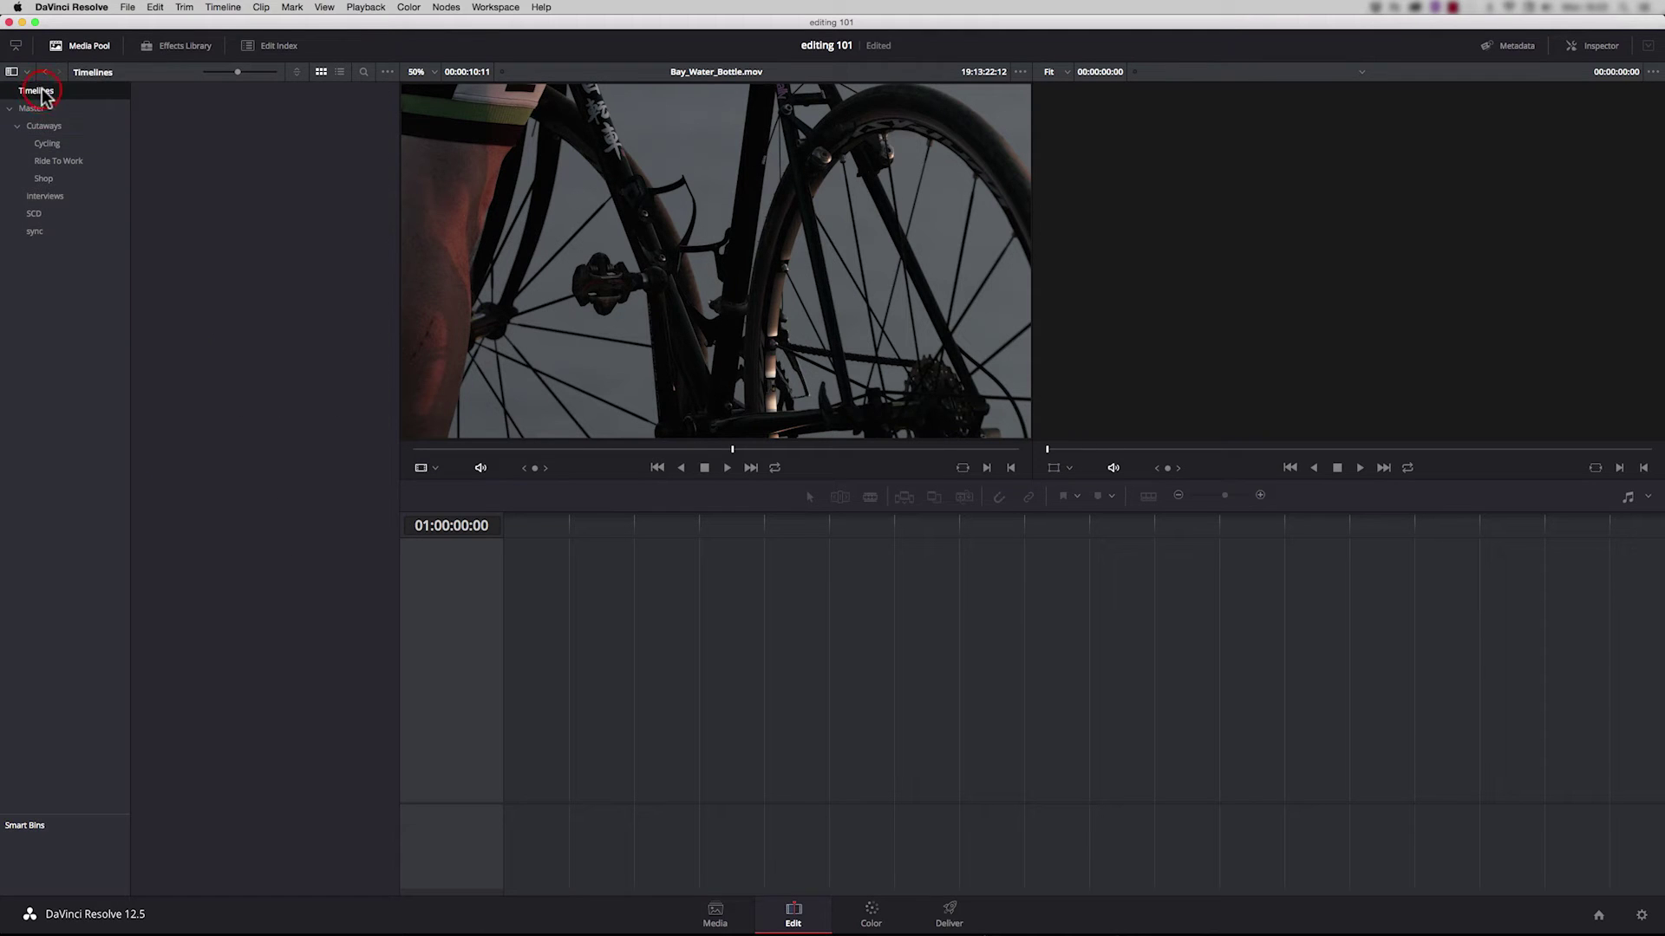
pyautogui.click(52, 162)
pyautogui.click(43, 178)
pyautogui.click(52, 161)
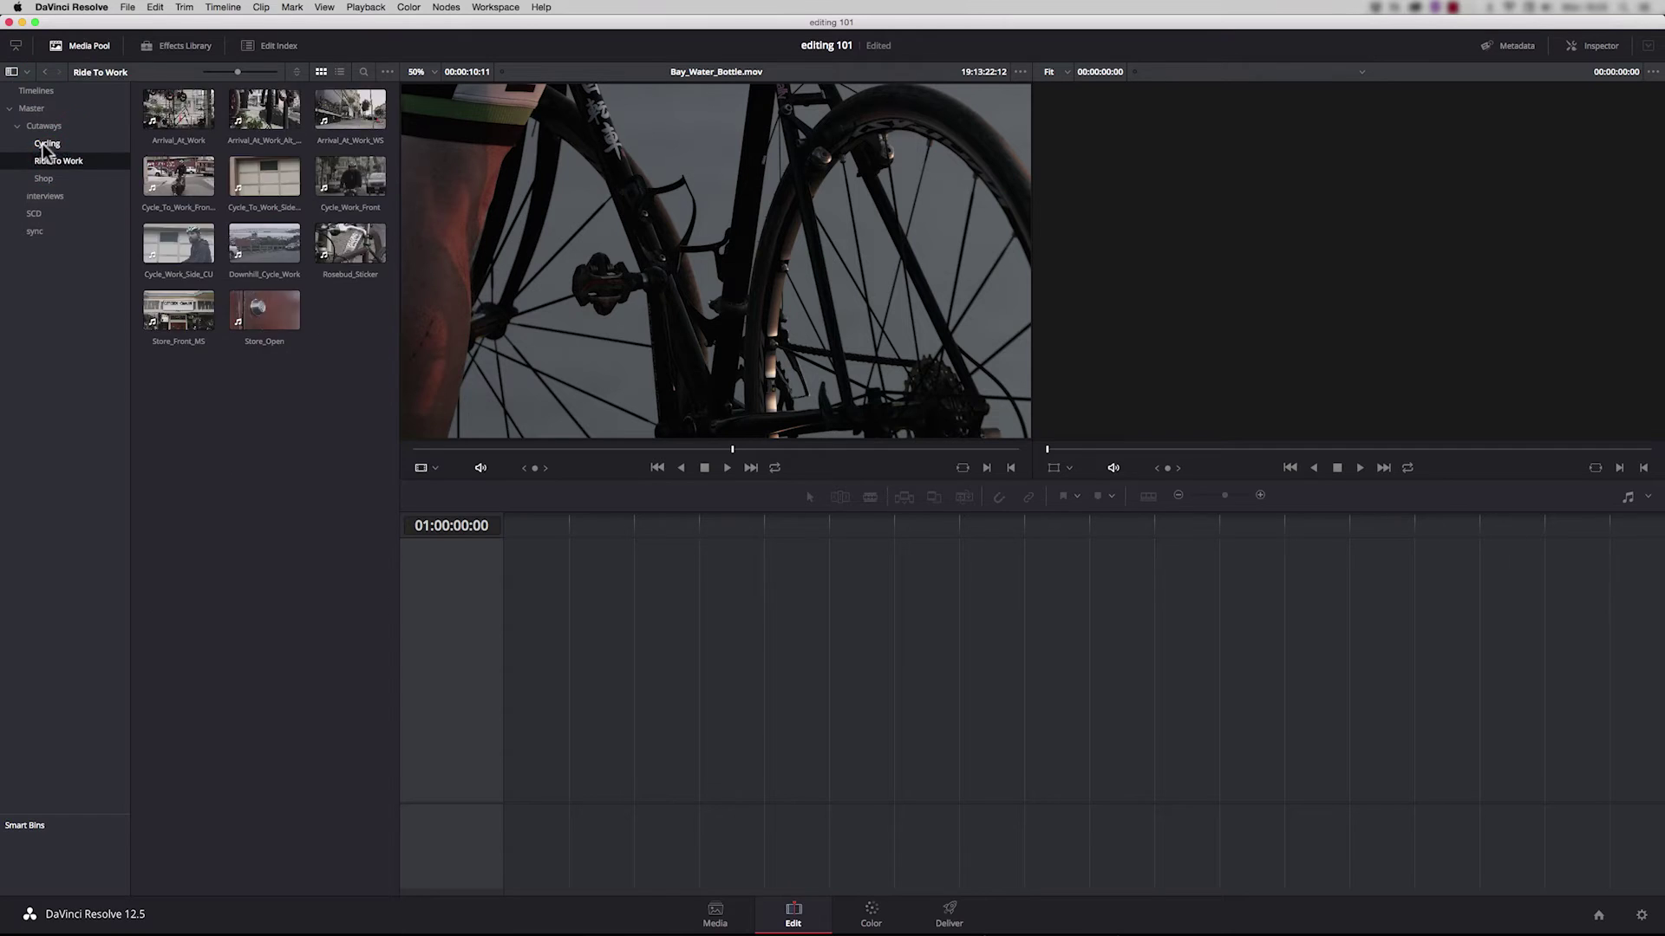
pyautogui.click(43, 142)
pyautogui.click(43, 125)
pyautogui.click(44, 179)
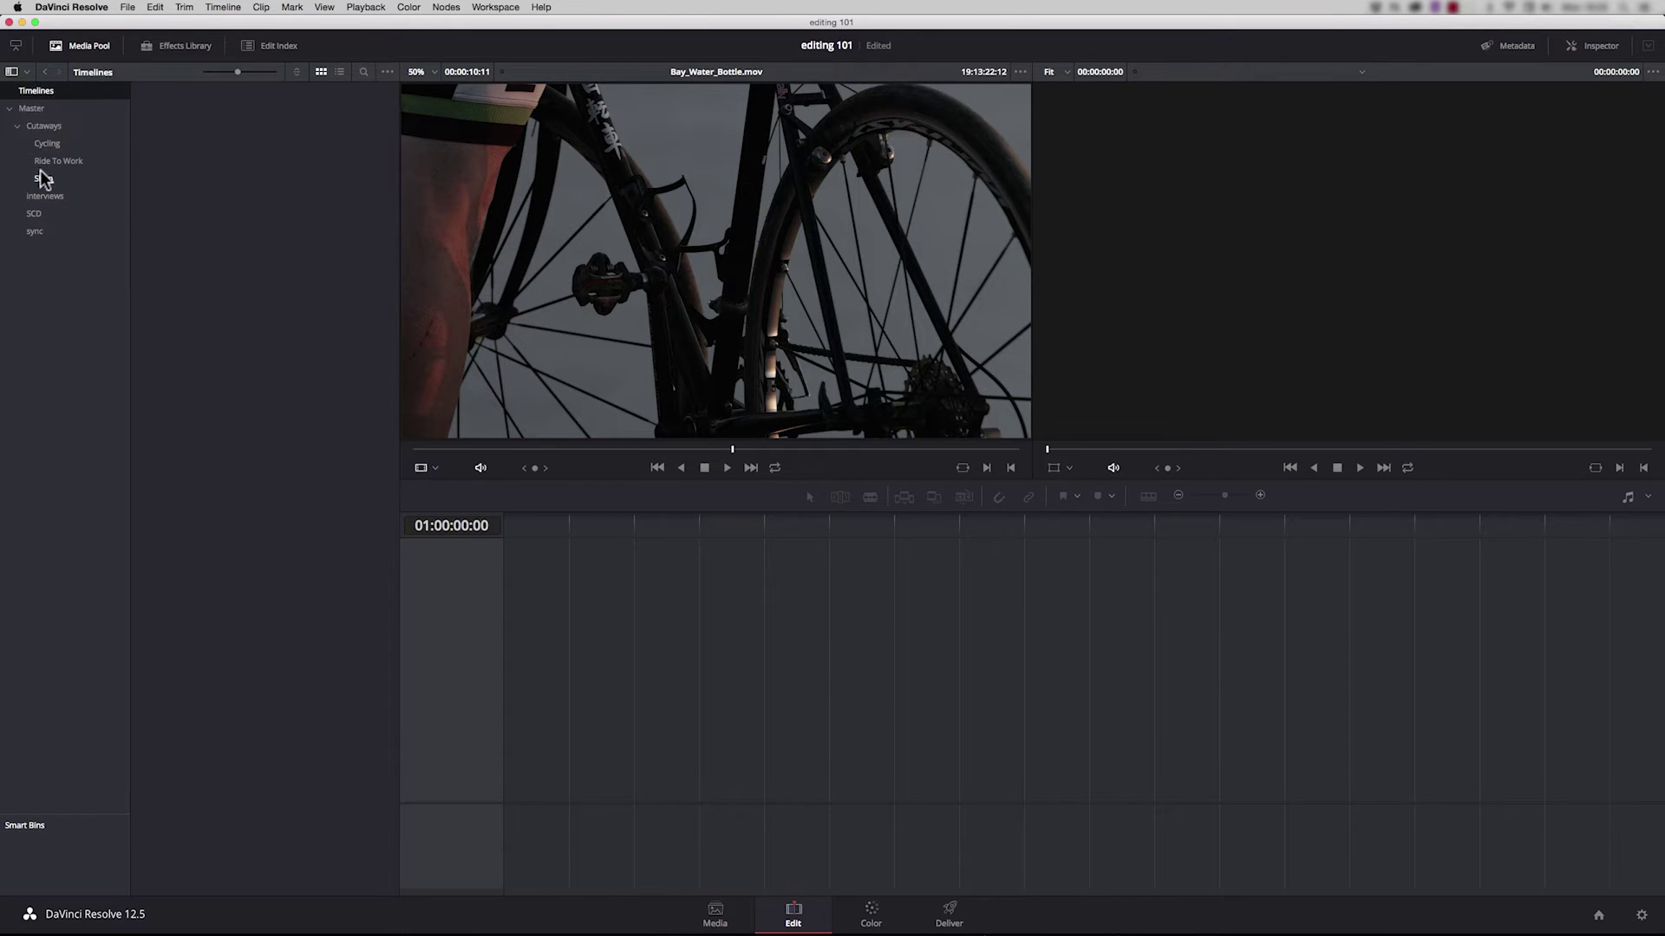
# - Create a new empty timeline named SEQ01 in the Timelines bin
pyautogui.click(40, 91)
pyautogui.rightClick(213, 222)
pyautogui.click(273, 228)
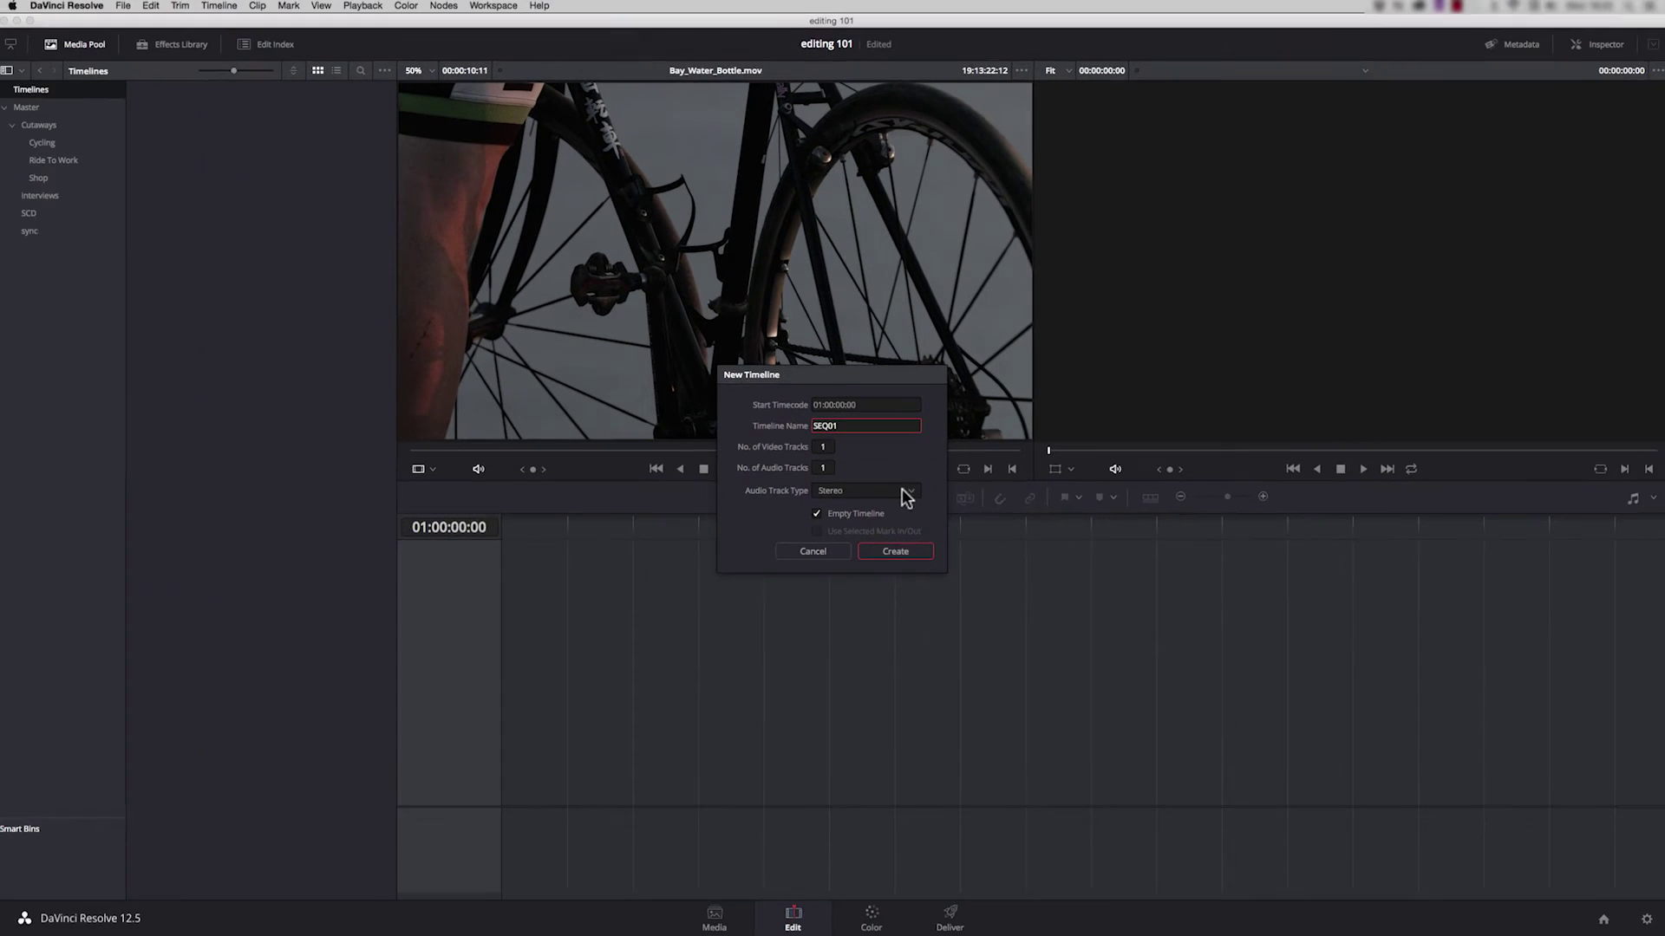
pyautogui.click(881, 550)
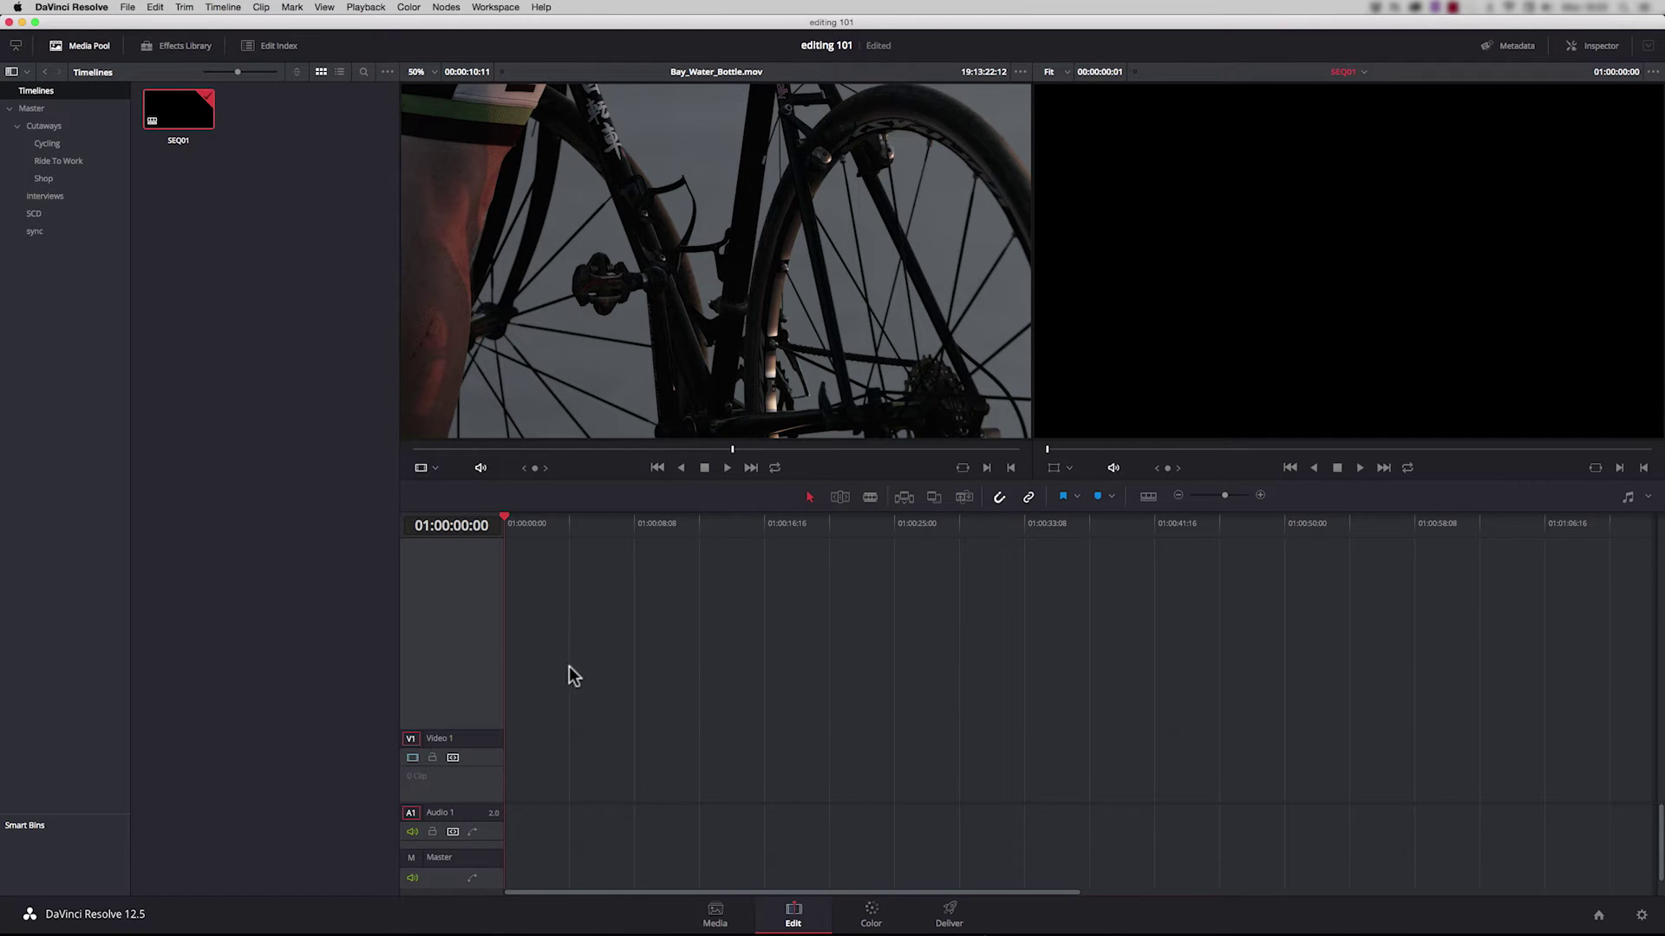
# - Add one more video and audio track to SEQ01, then rename Audio 1 to Dialogue
pyautogui.rightClick(429, 696)
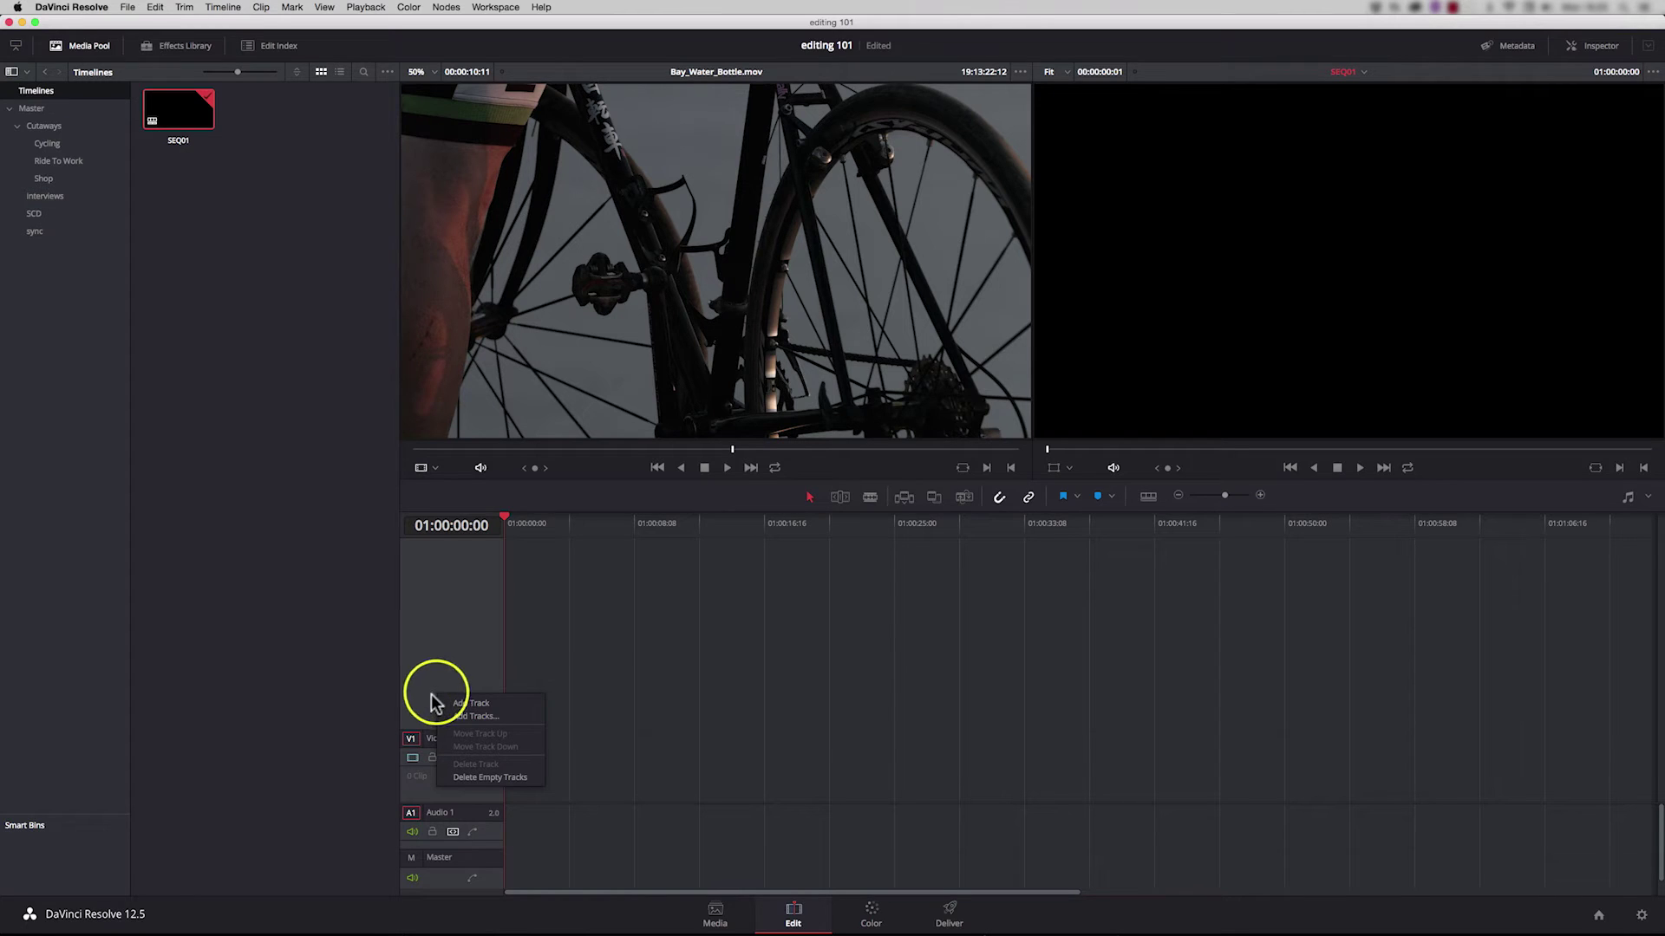
pyautogui.click(485, 715)
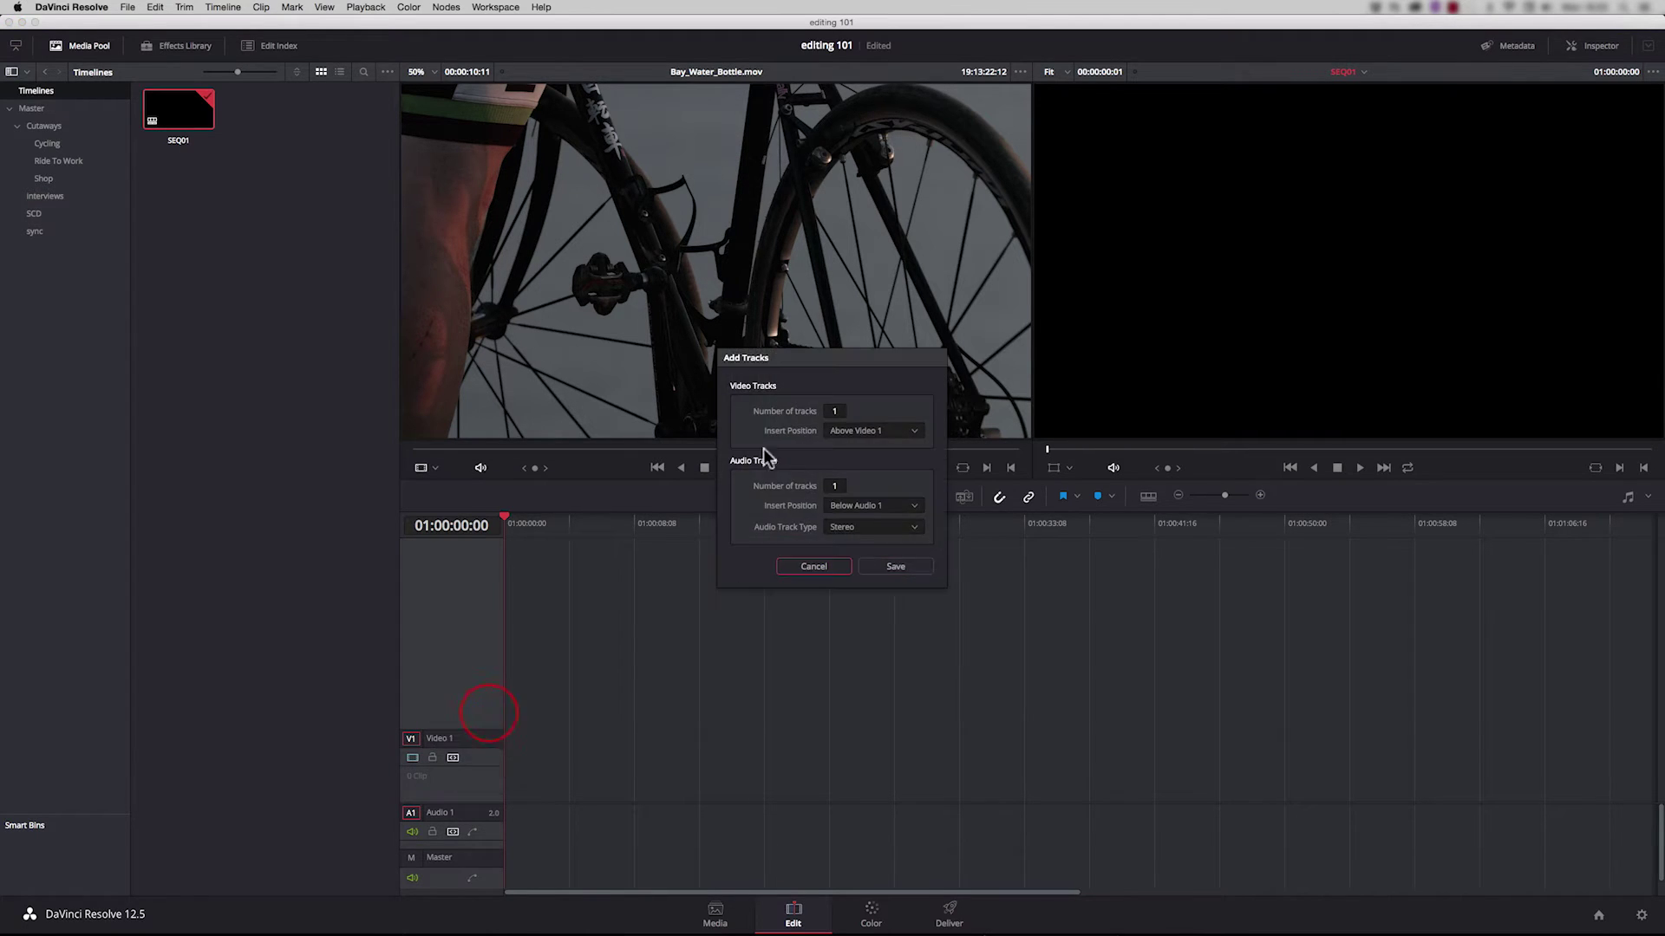
pyautogui.press('Return')
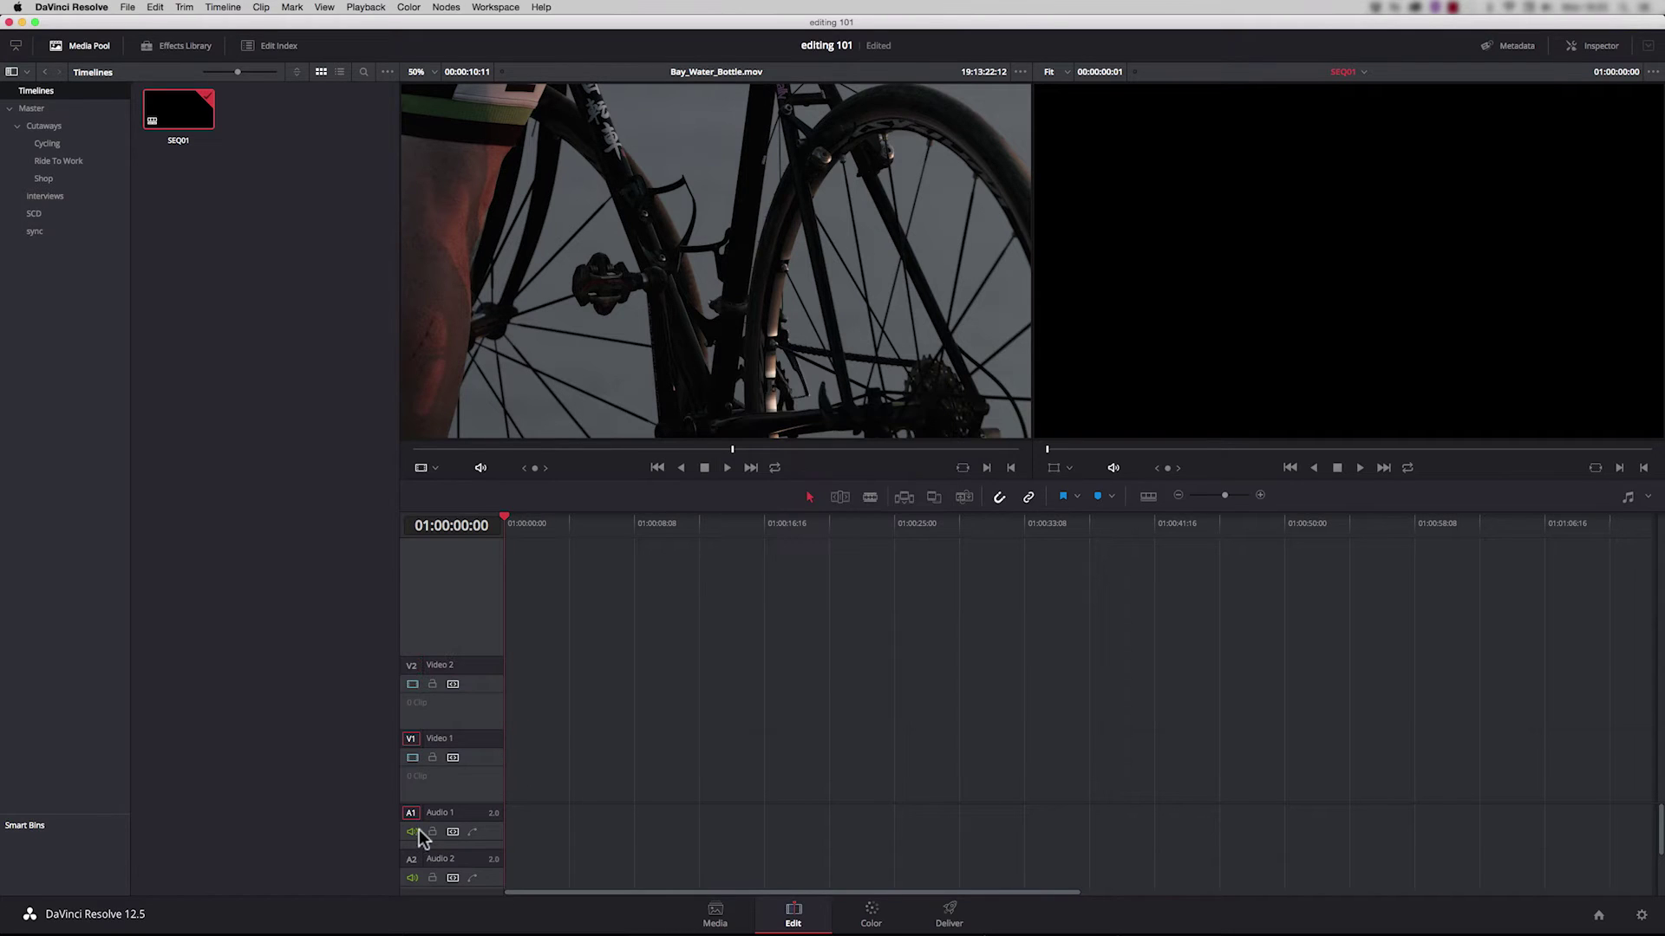
pyautogui.click(439, 815)
pyautogui.press('q')
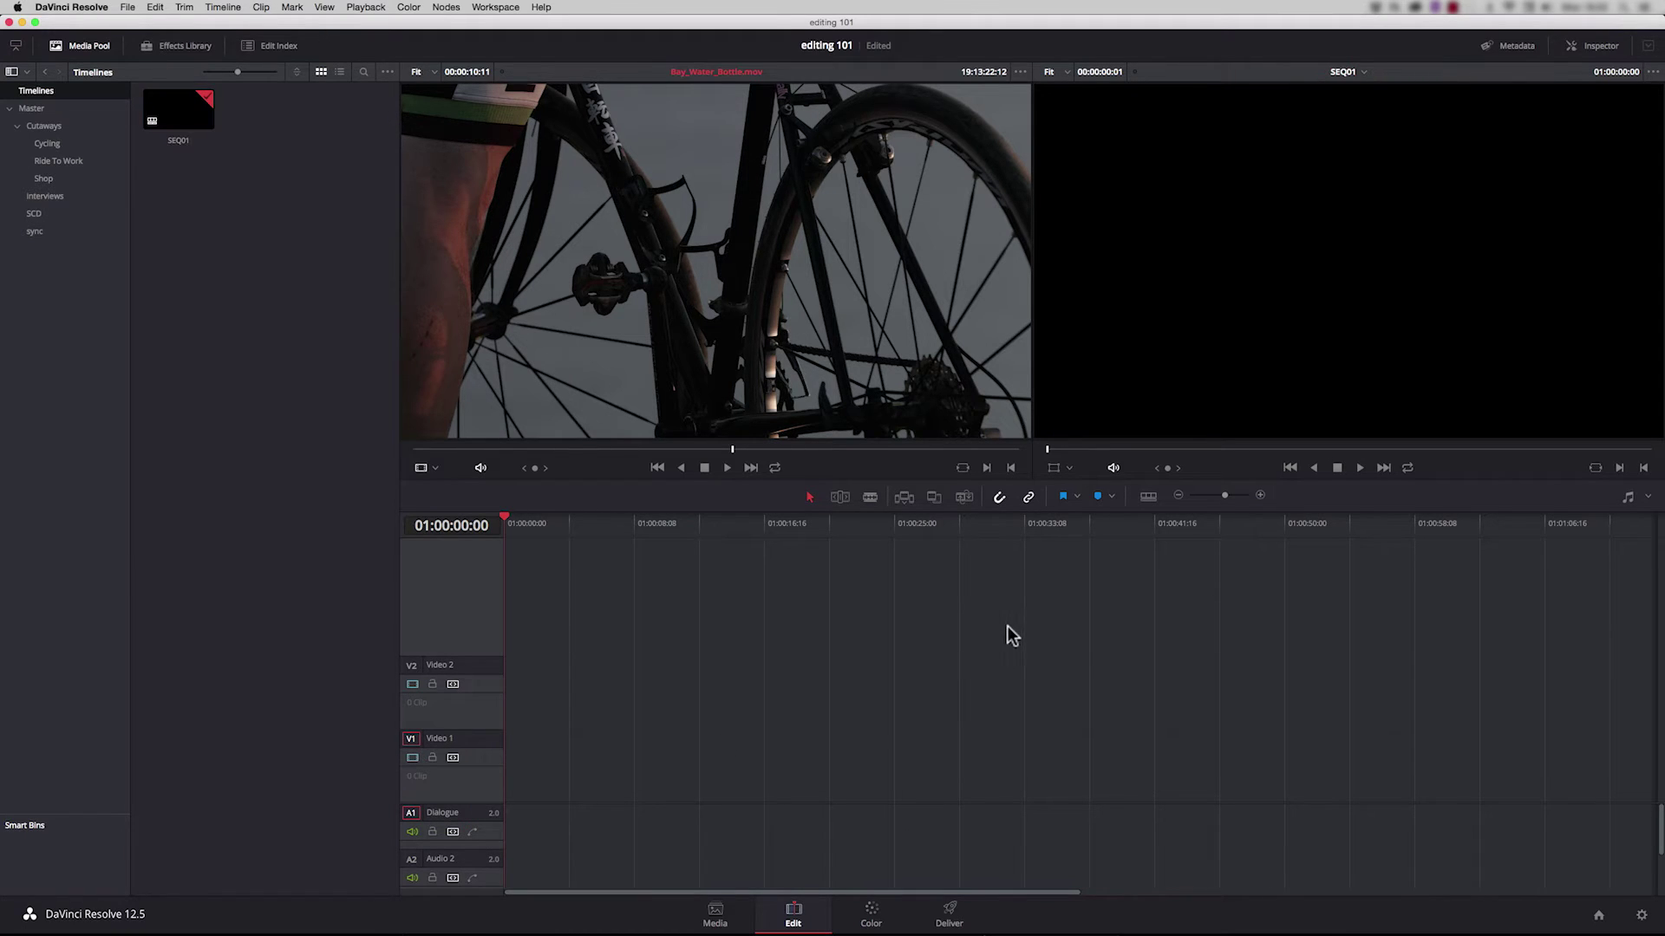
# - Load Interview_04 from the sync bin into the source viewer and preview it
pyautogui.click(35, 232)
pyautogui.click(178, 108)
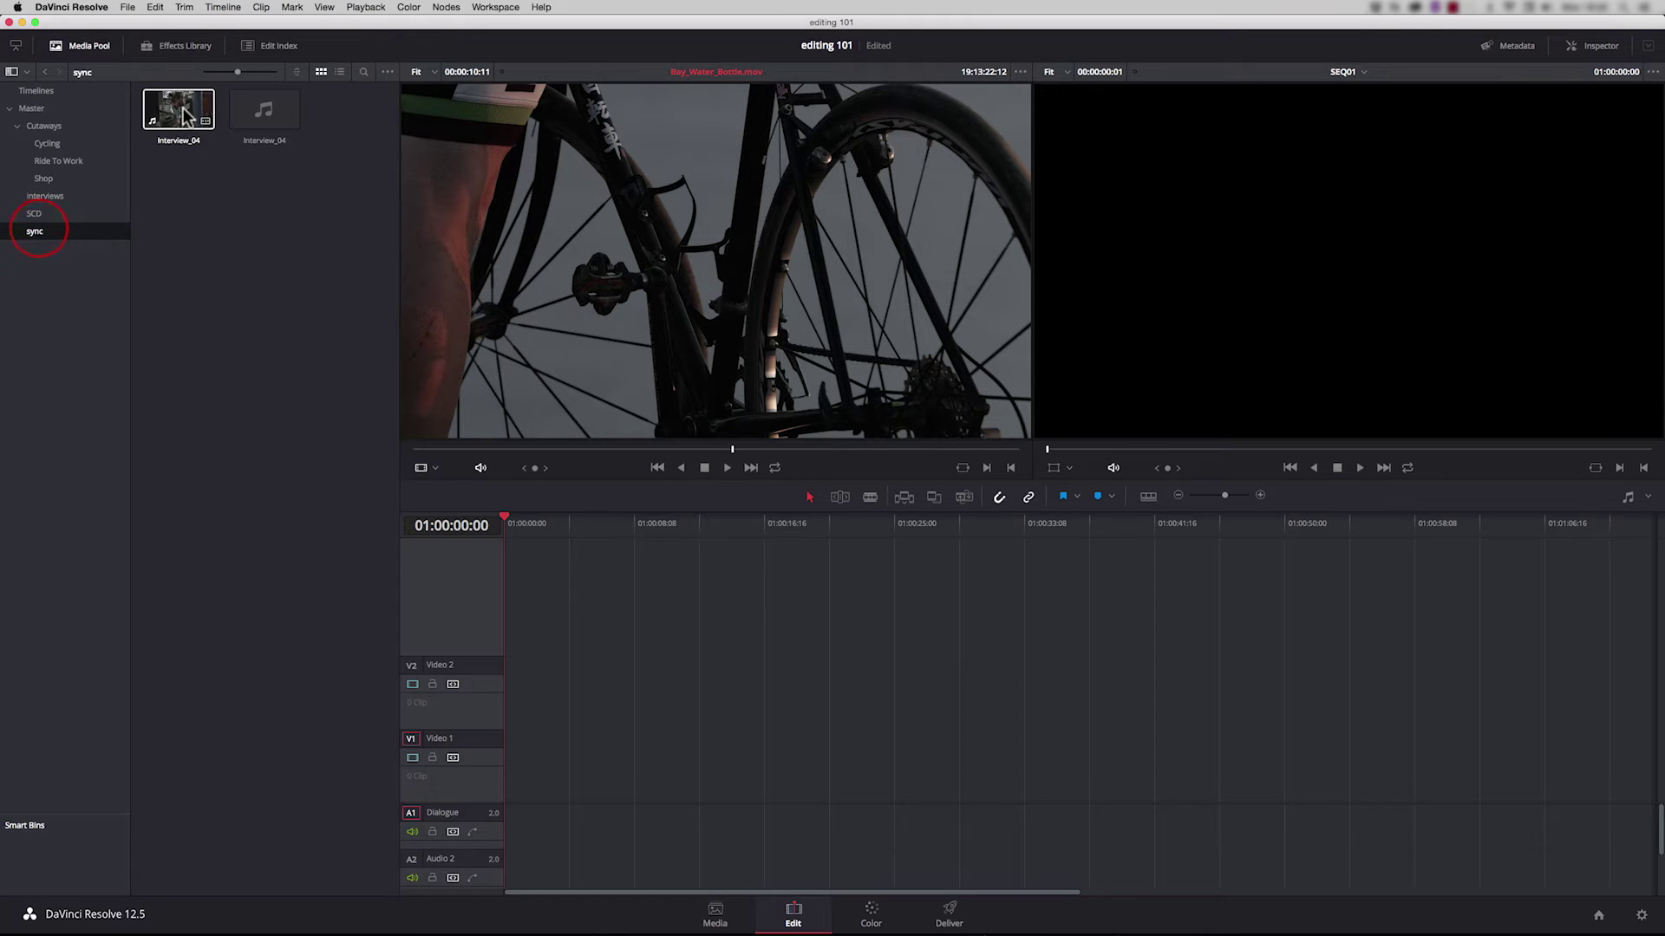
pyautogui.moveTo(600, 449); pyautogui.dragTo(686, 449)
pyautogui.click(726, 467)
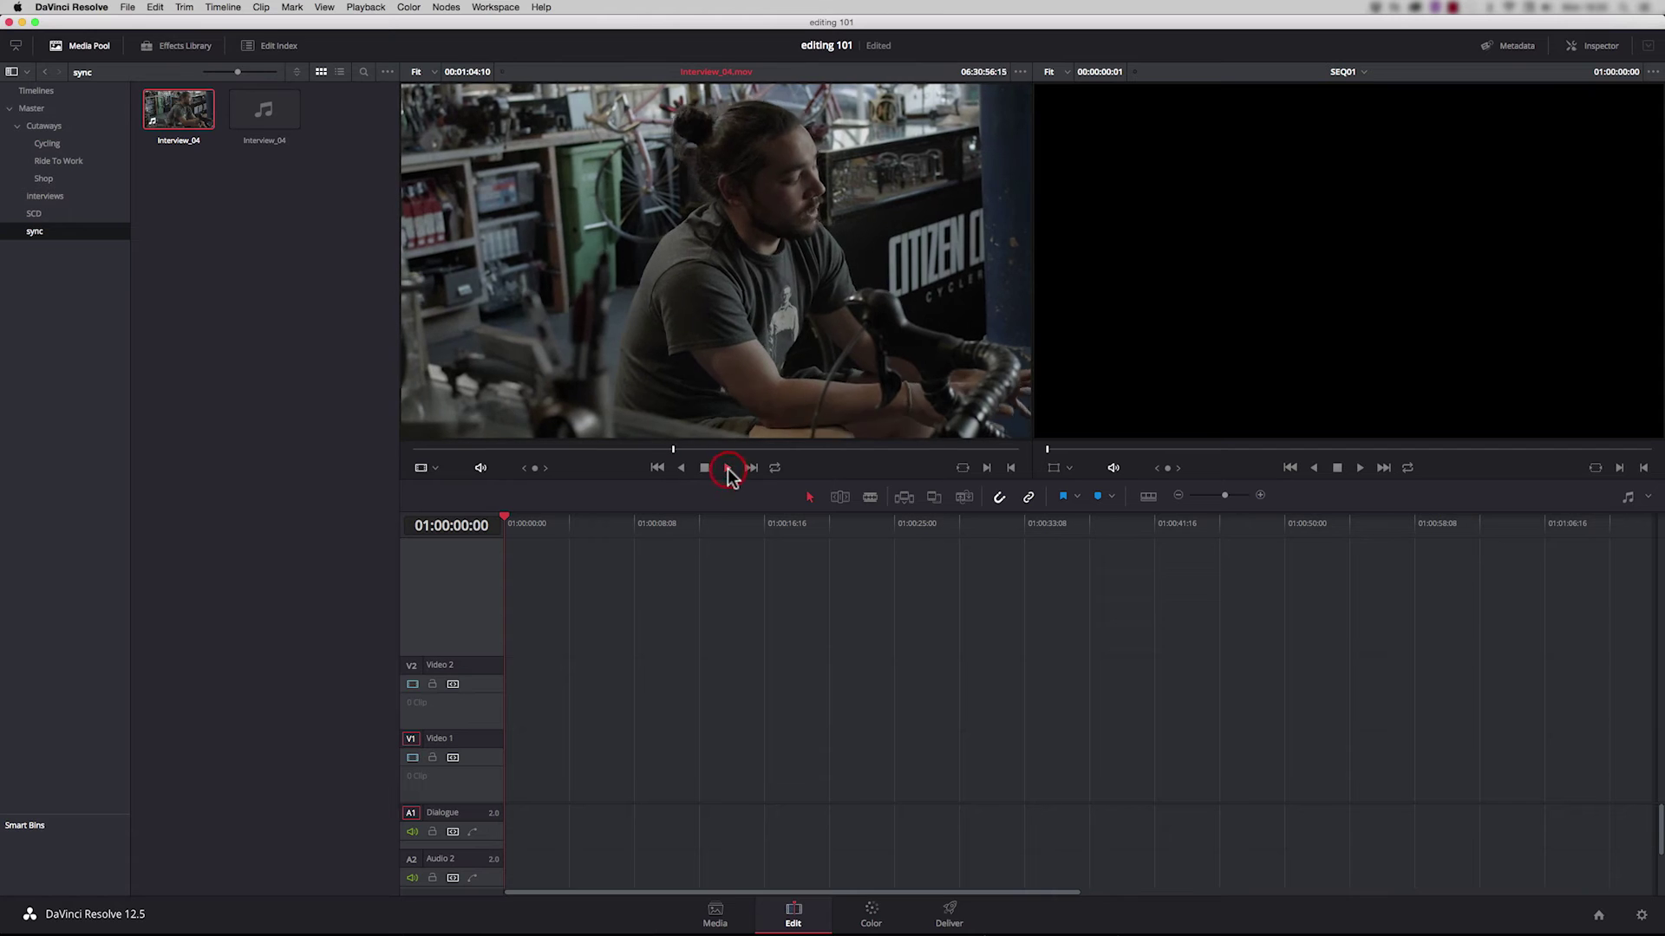
pyautogui.click(704, 467)
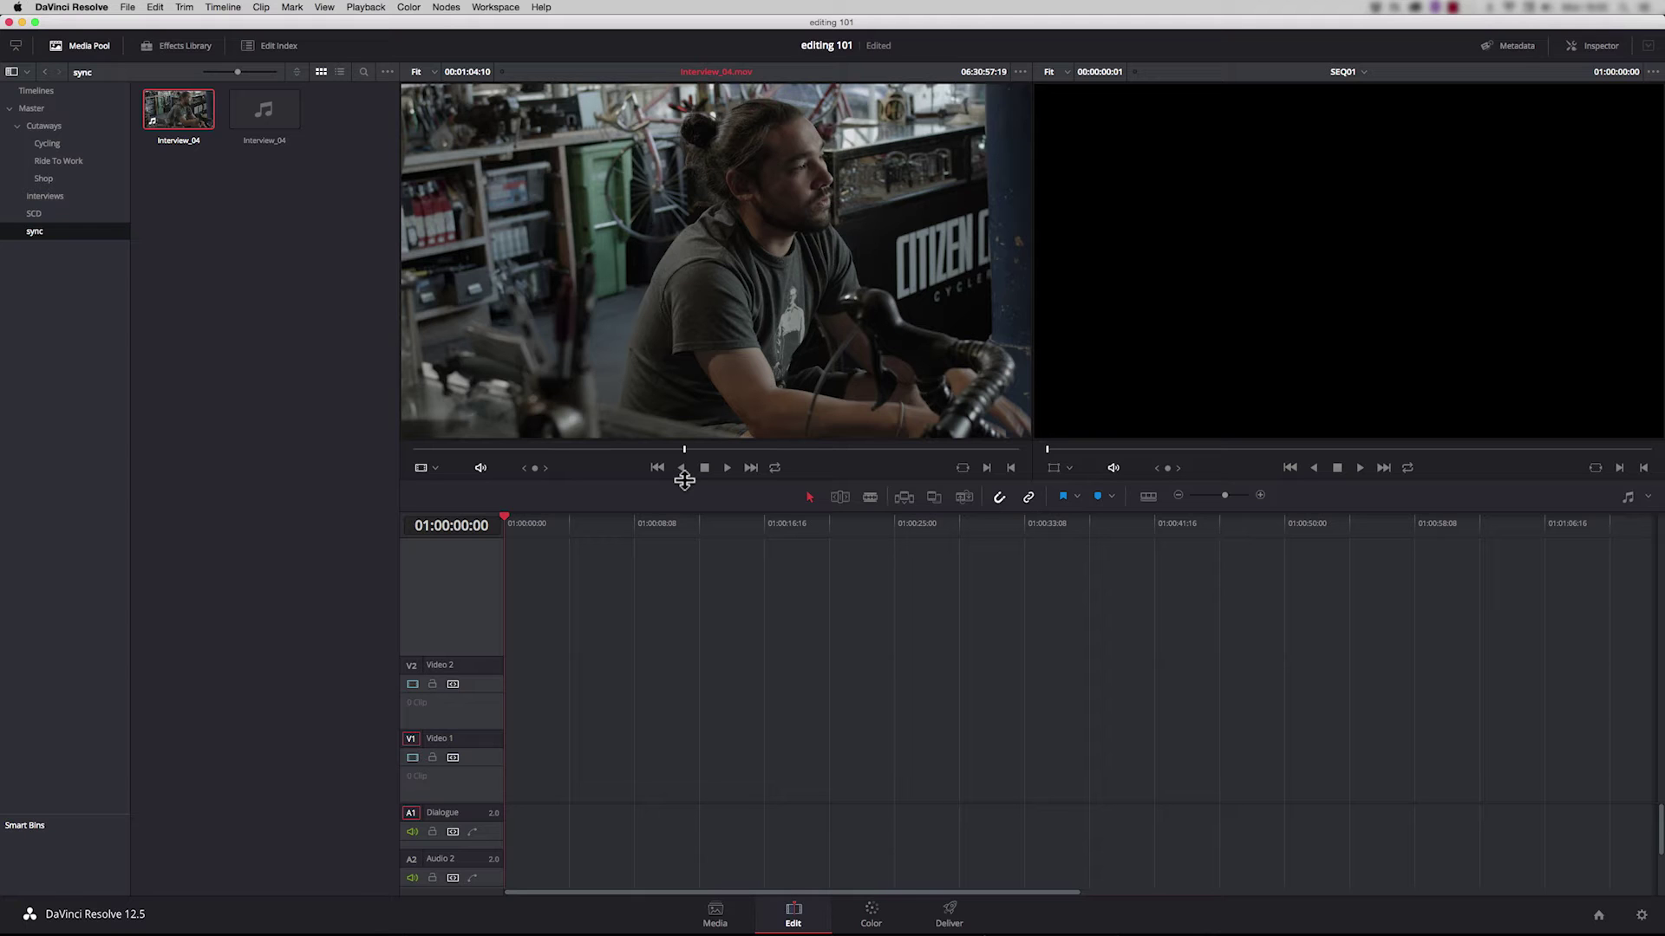
# - Play Interview_04 forward and in reverse with J/K/L, then show the Ride To Work bin
pyautogui.press('space')
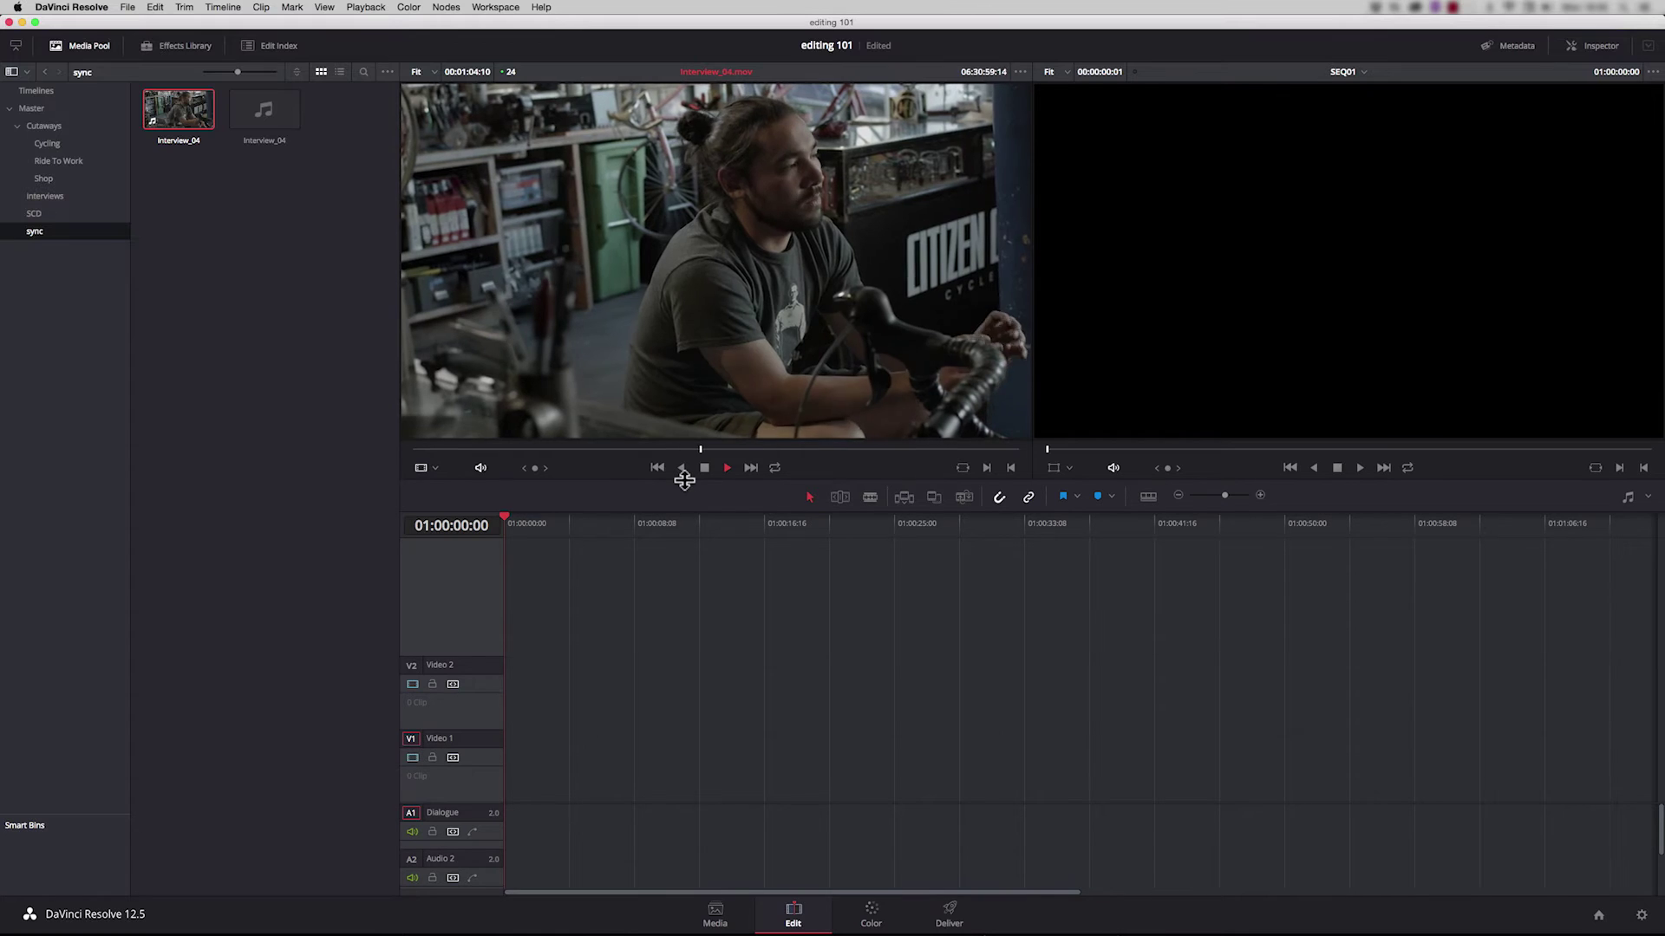
pyautogui.press('k')
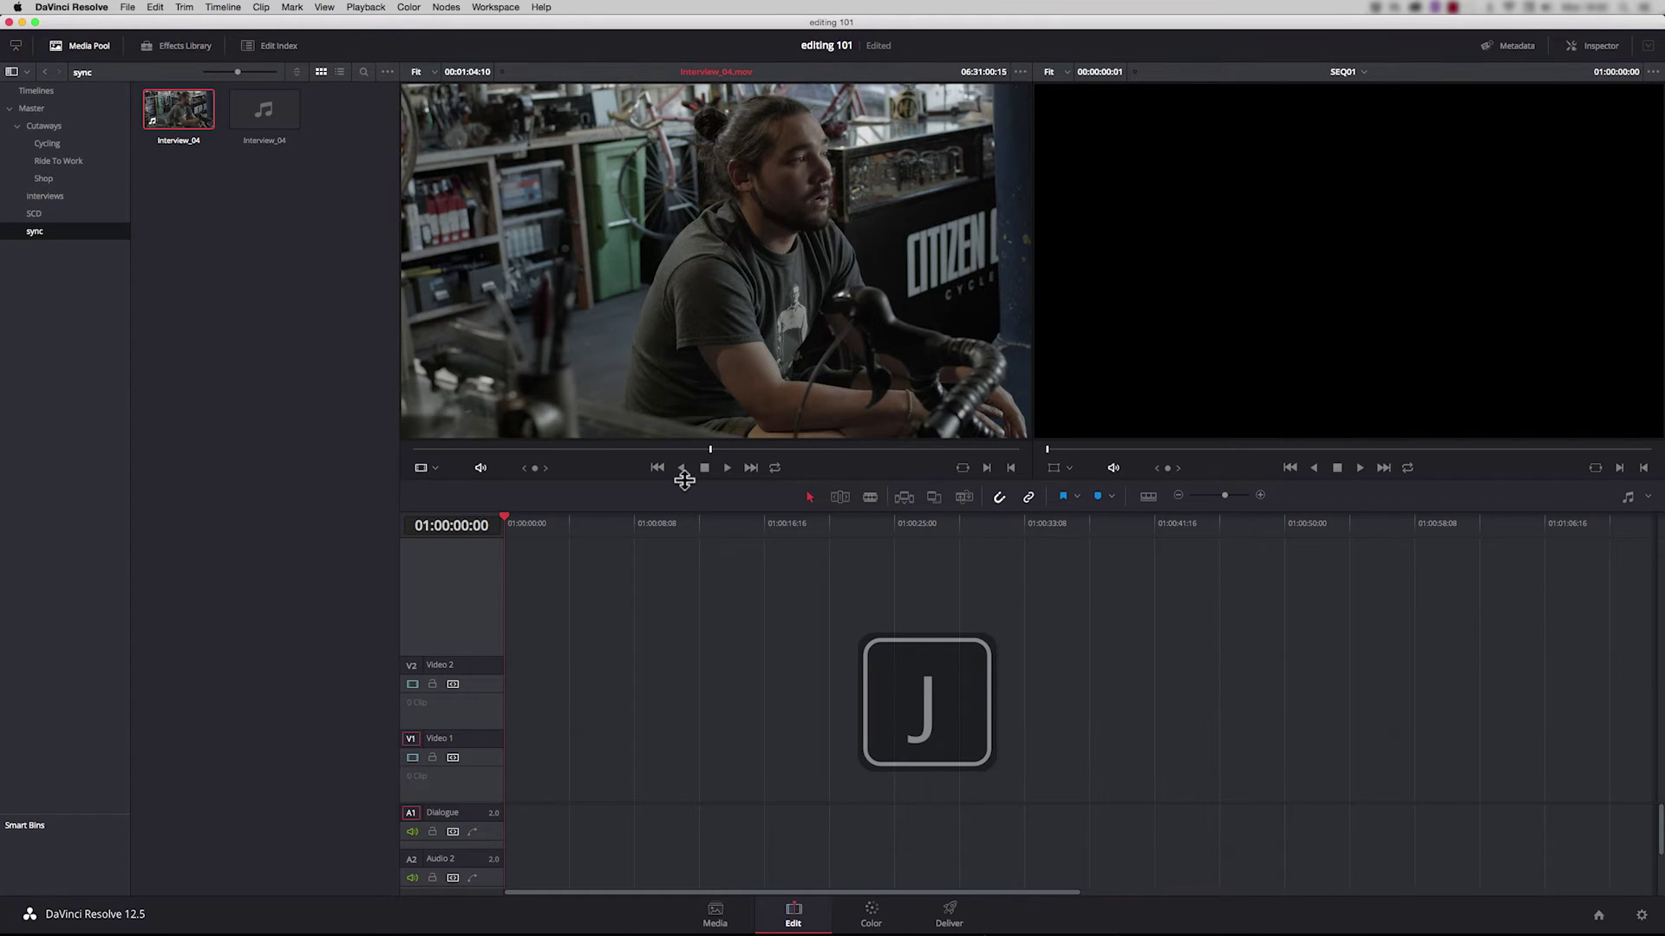
pyautogui.press('k')
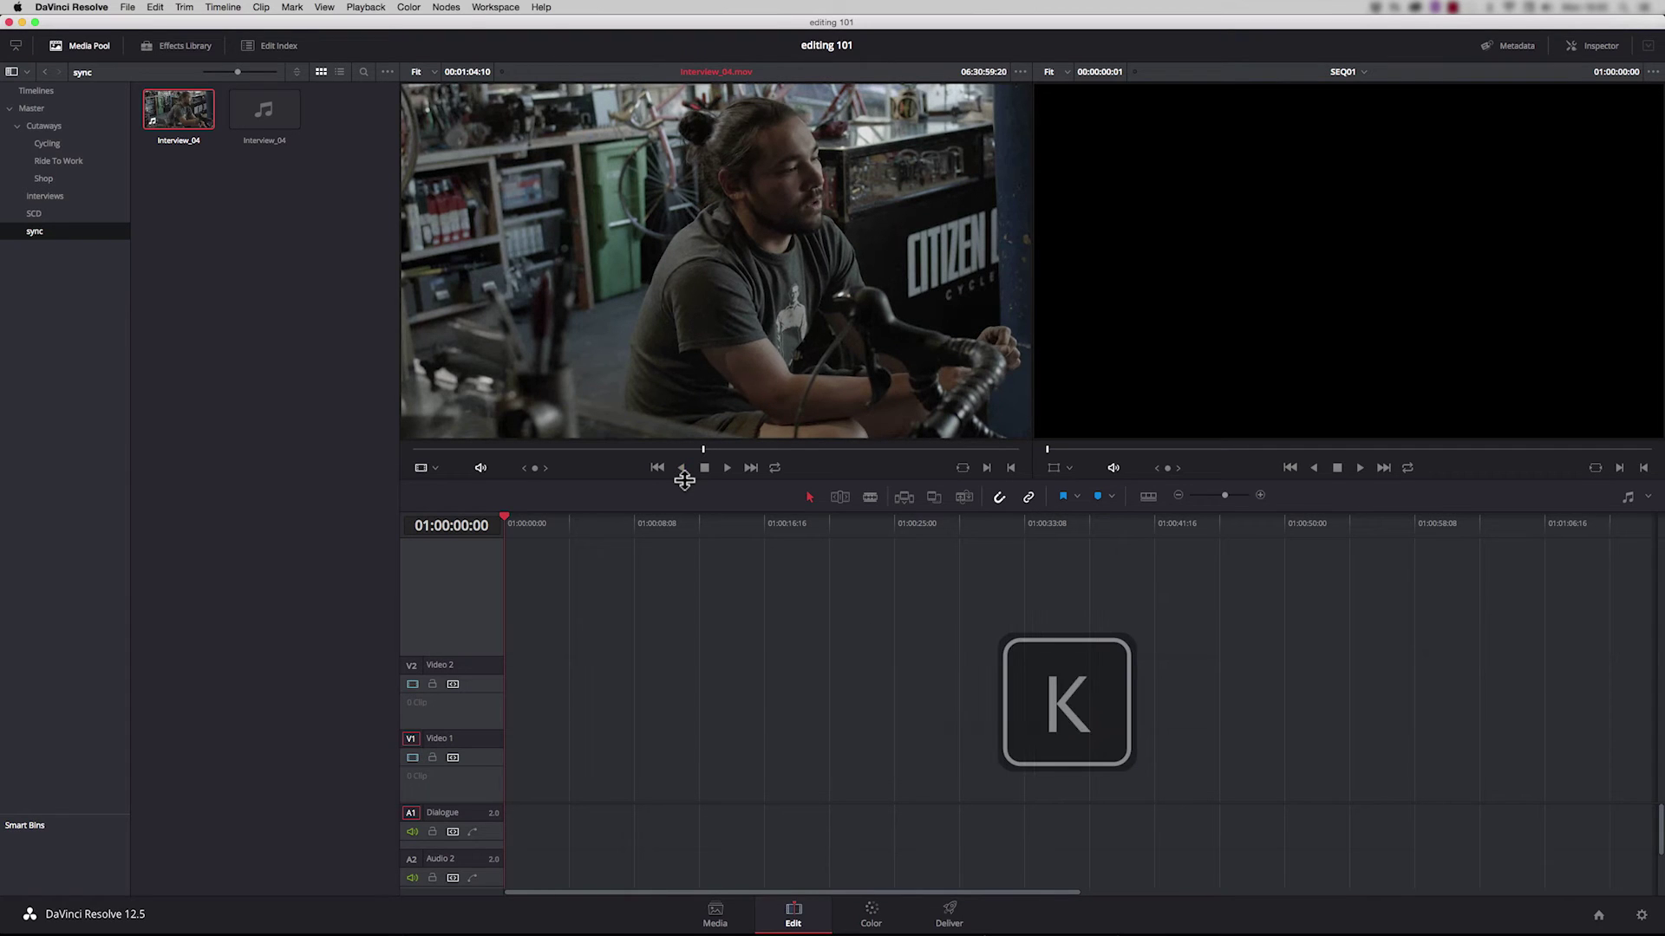
pyautogui.press('l')
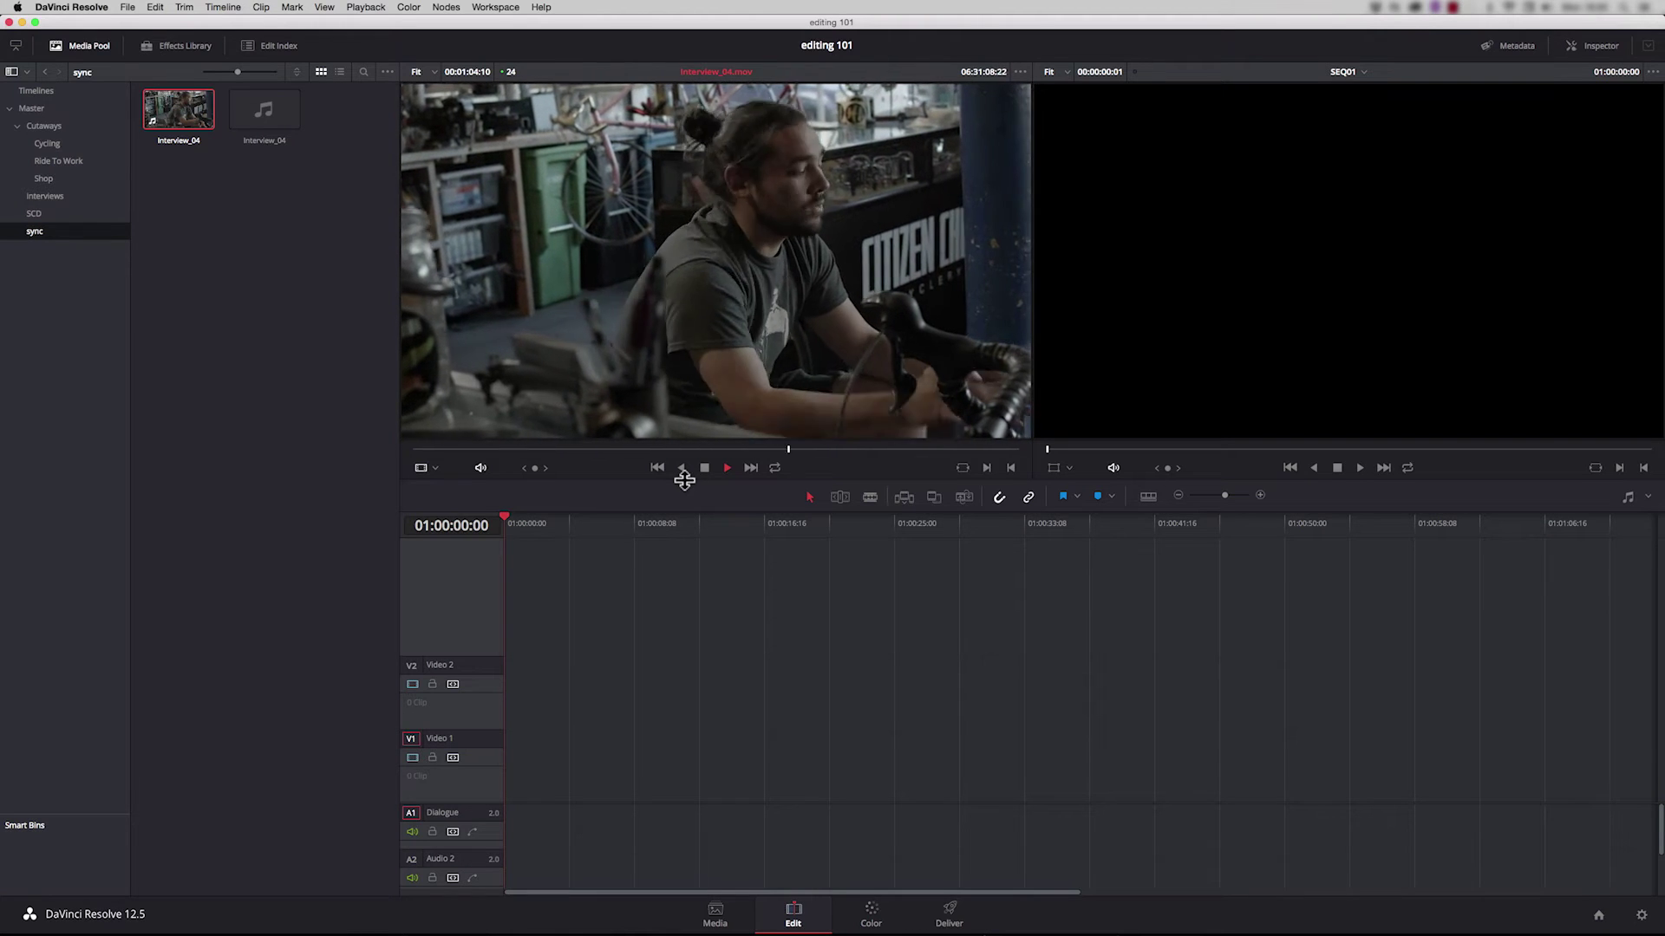
pyautogui.press('k')
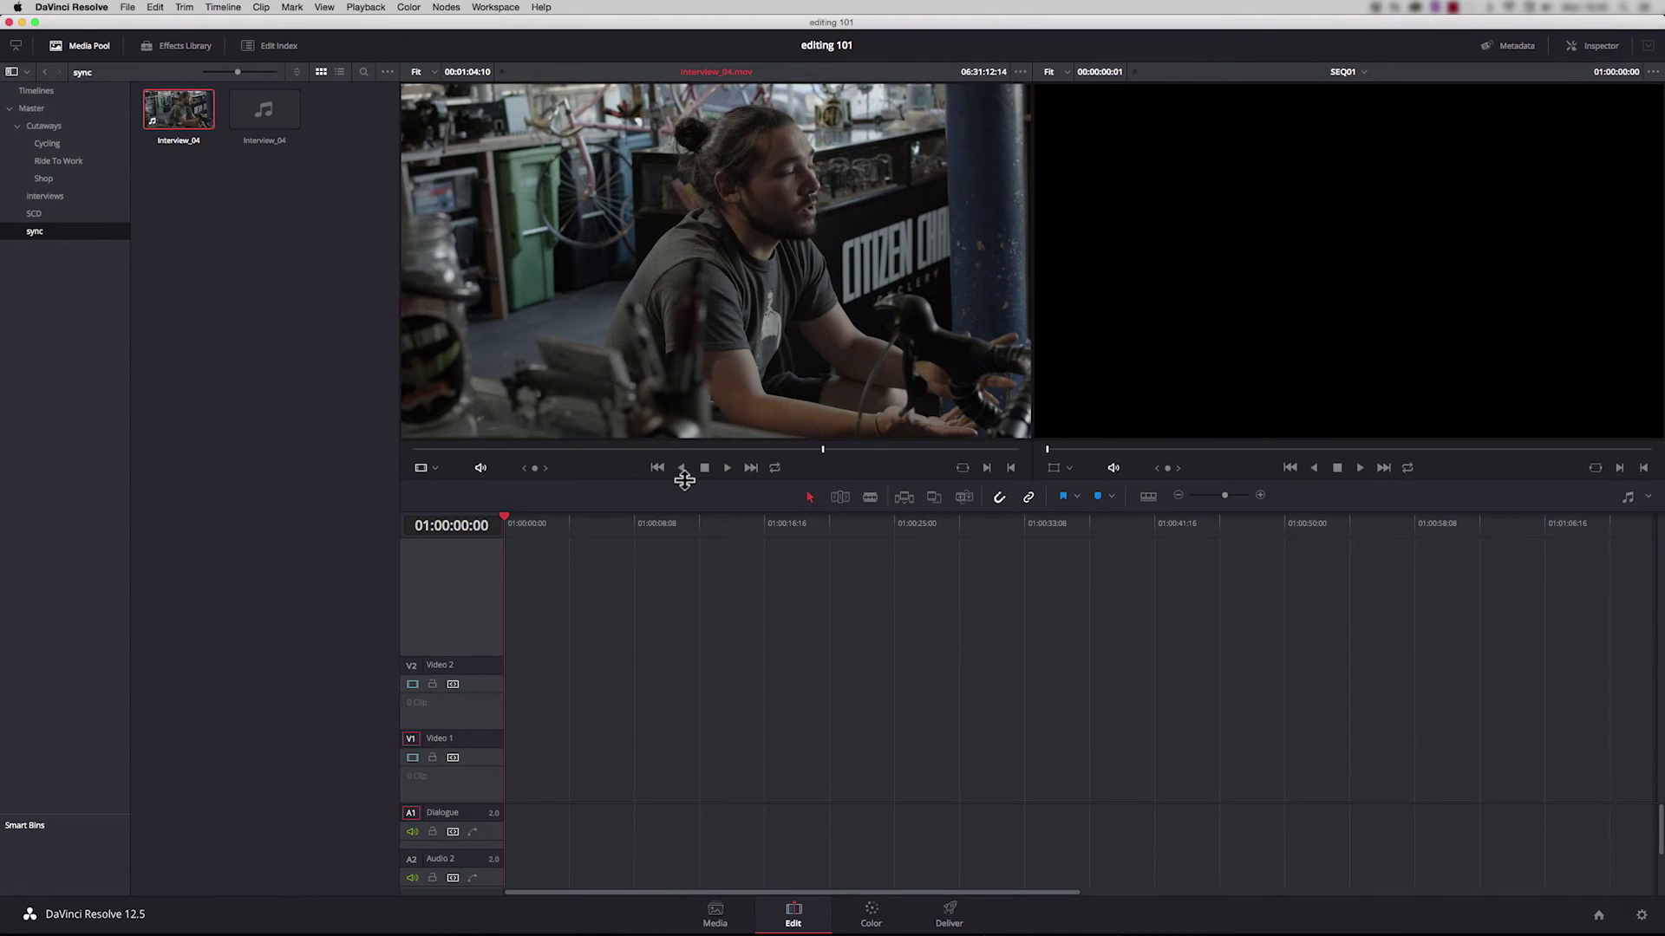
pyautogui.press('j')
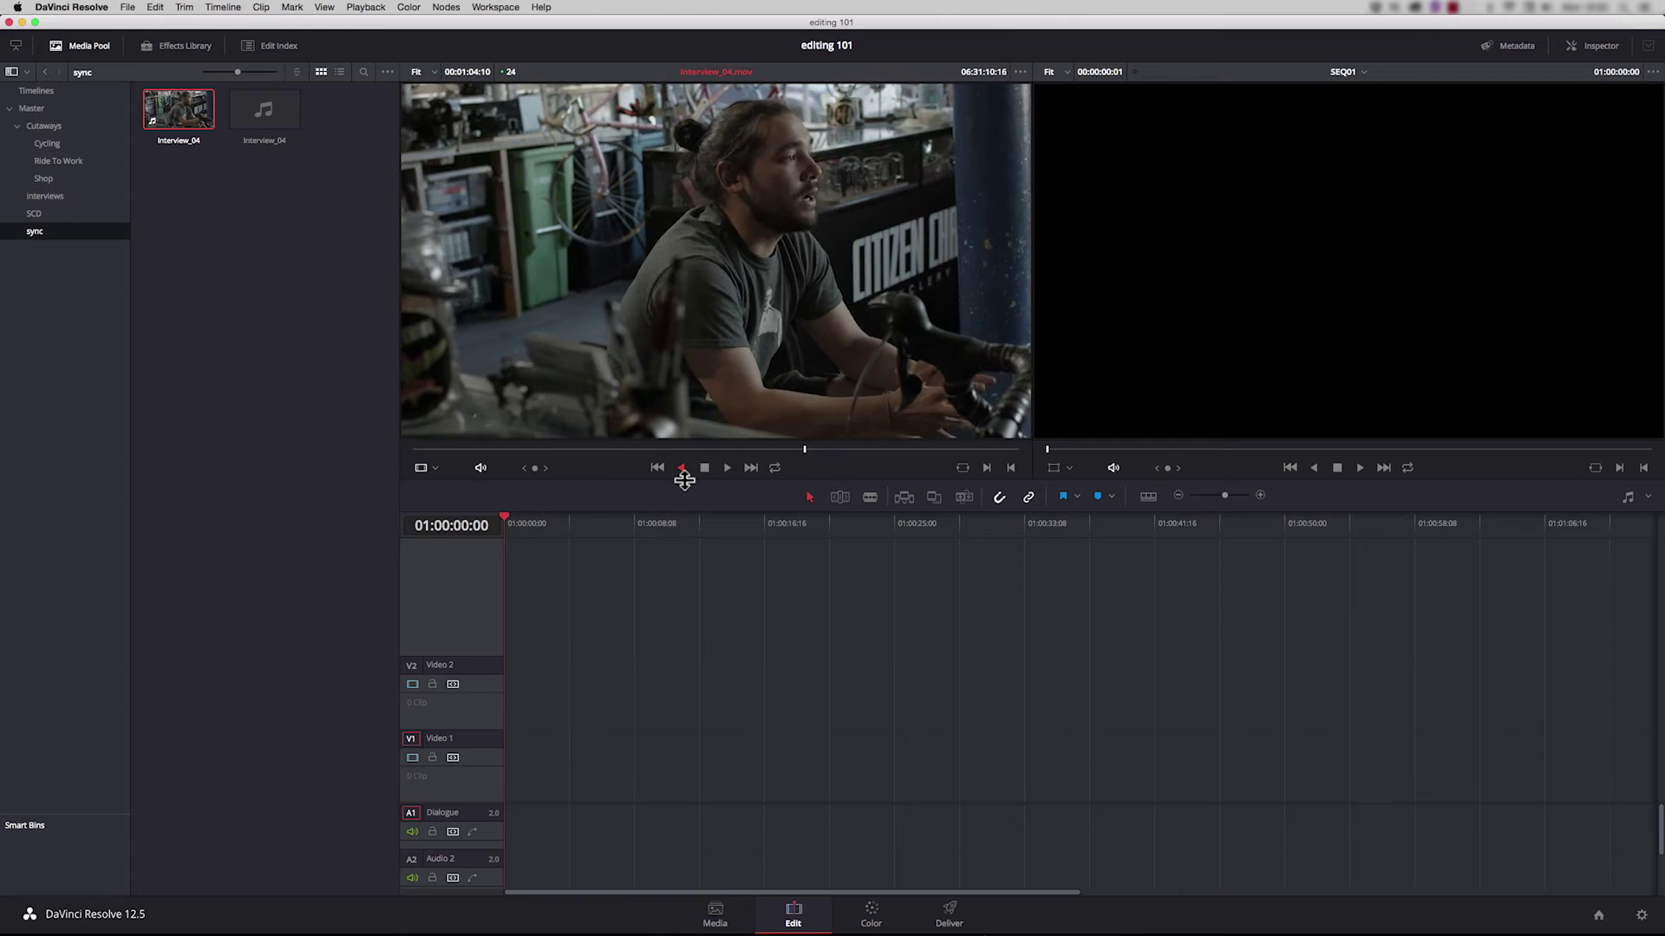
pyautogui.press('k')
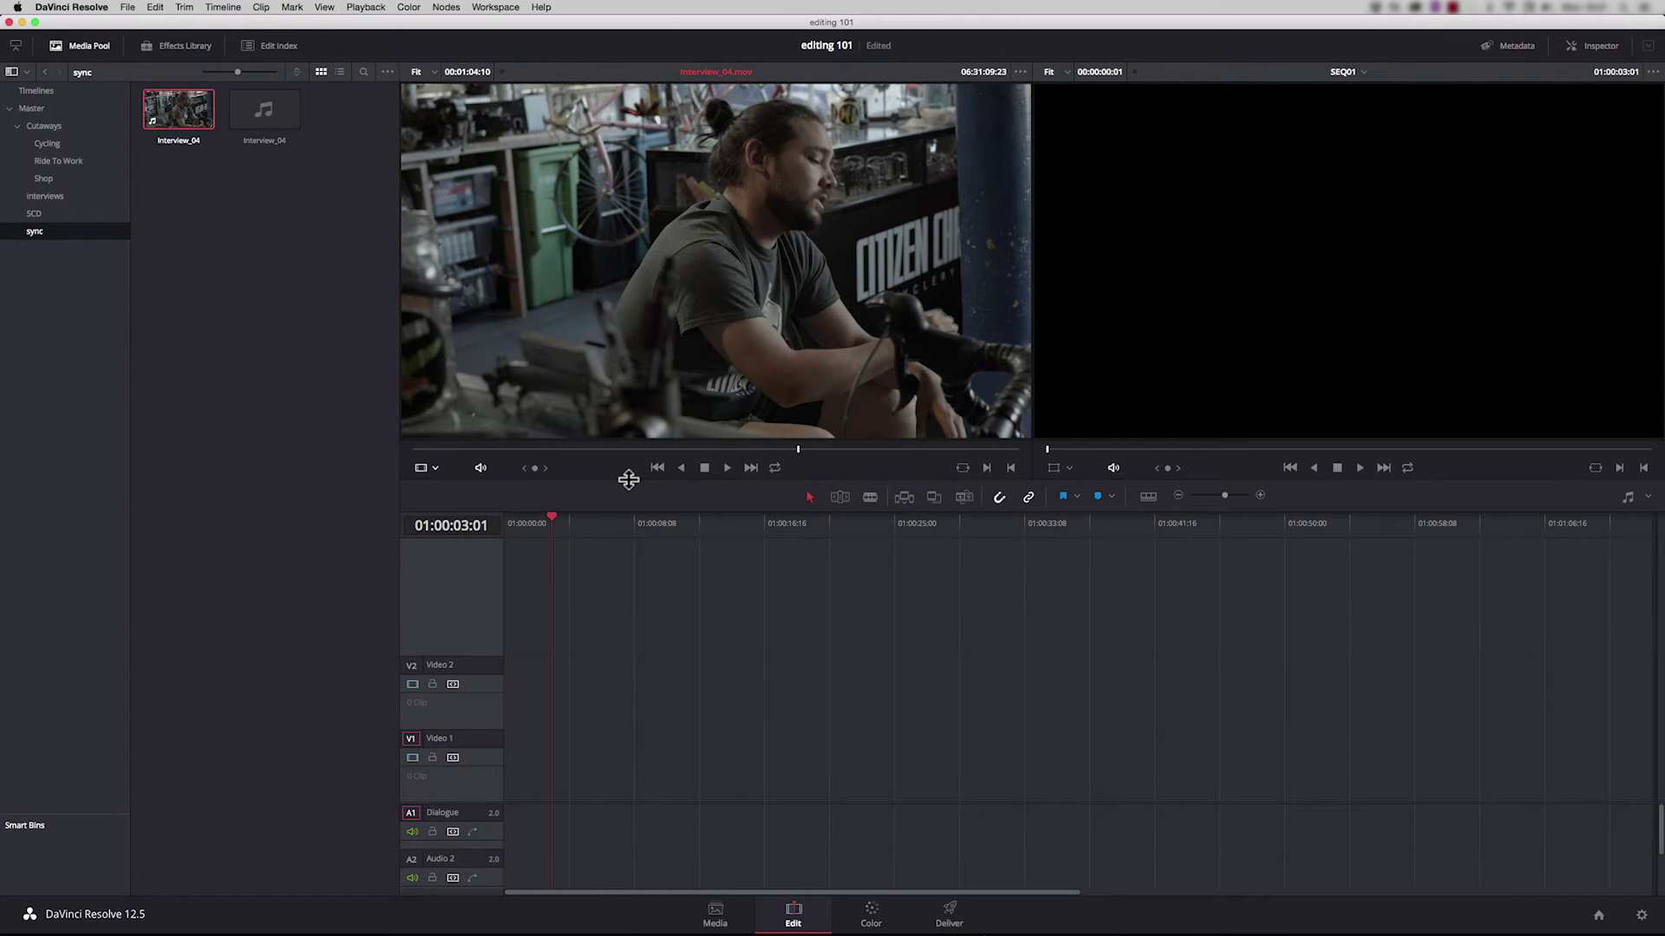
pyautogui.click(47, 167)
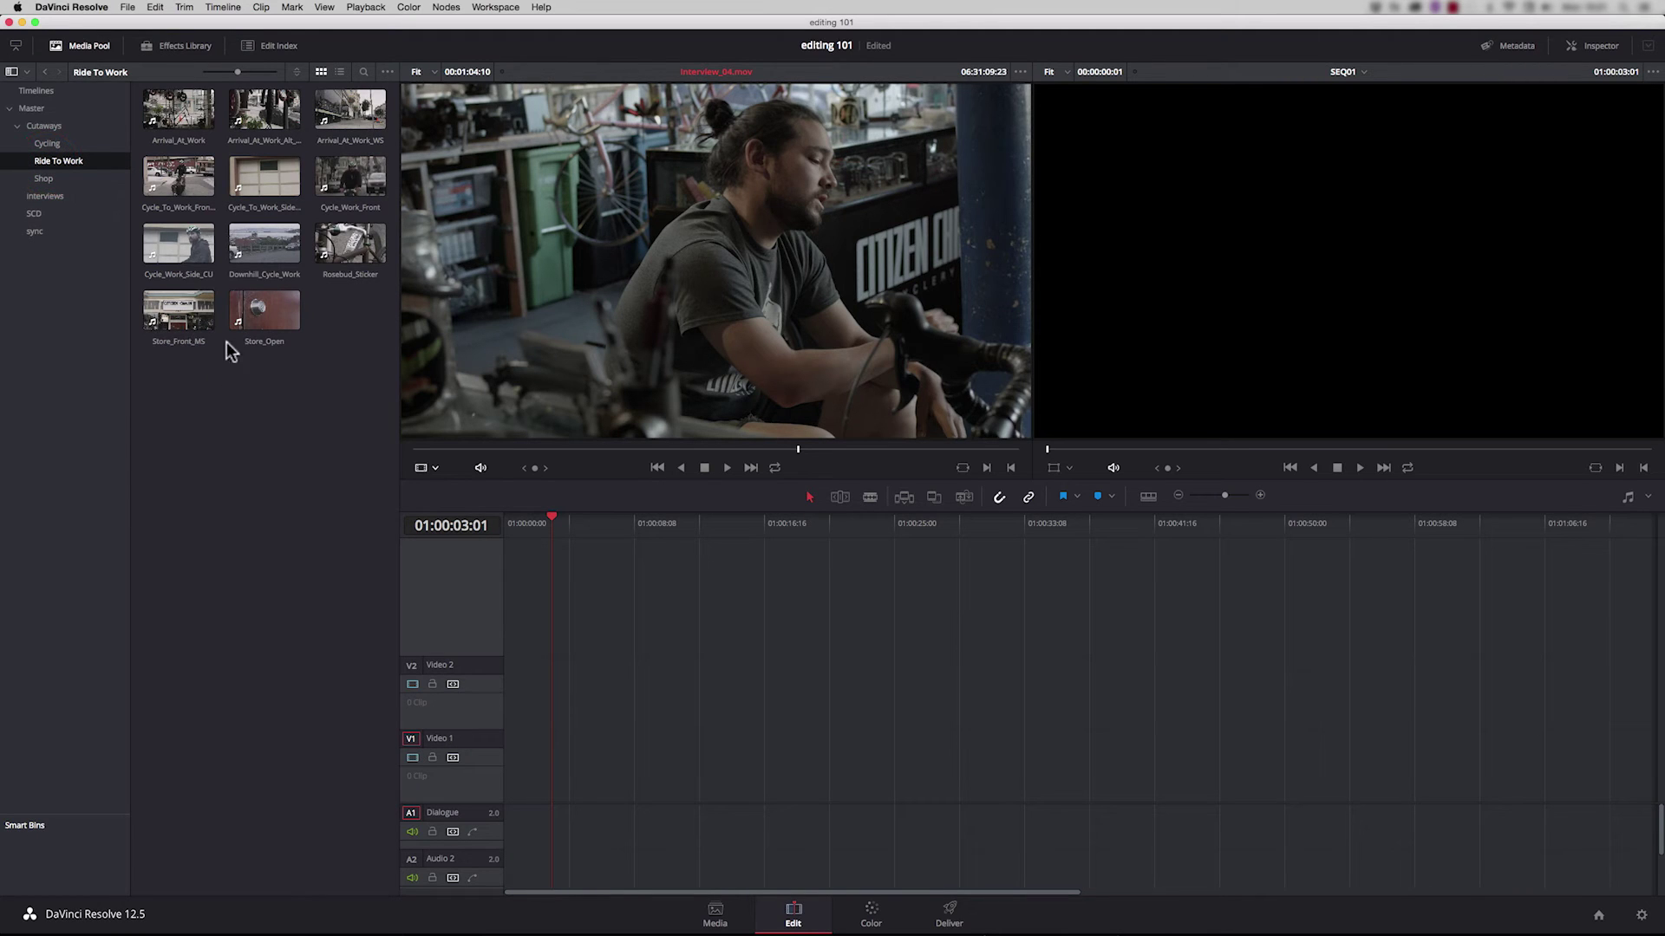
# - Load Downhill_Cycle_Work and step frame by frame to just before the cyclist enters
pyautogui.doubleClick(260, 246)
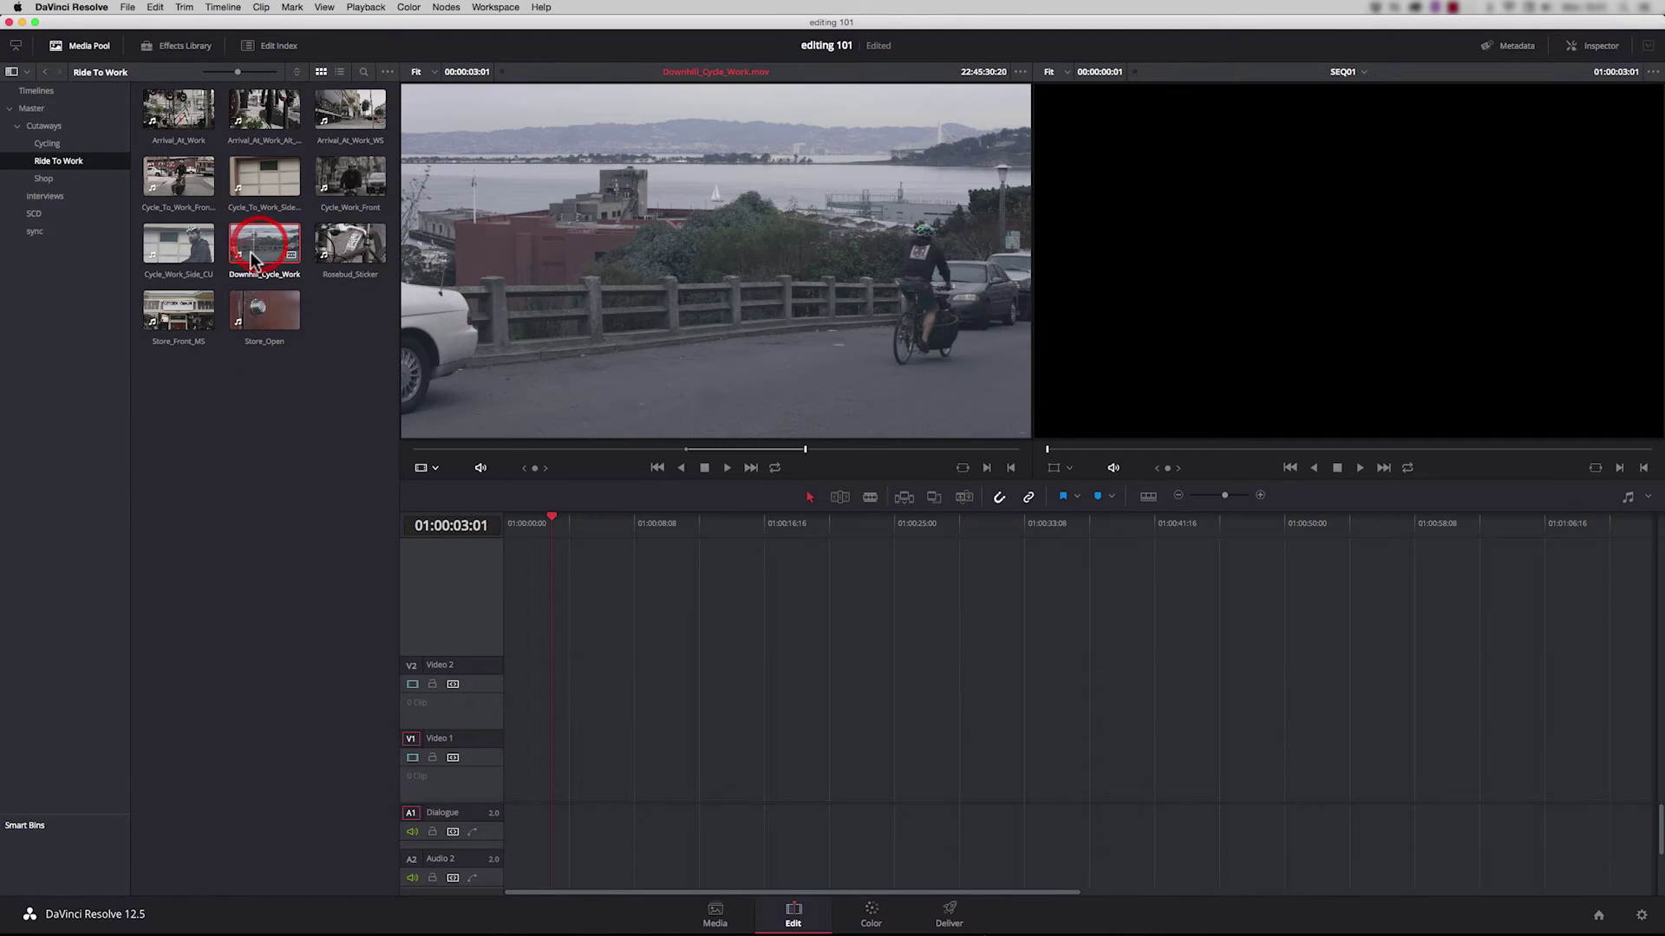
pyautogui.click(507, 449)
pyautogui.moveTo(591, 450); pyautogui.dragTo(588, 476)
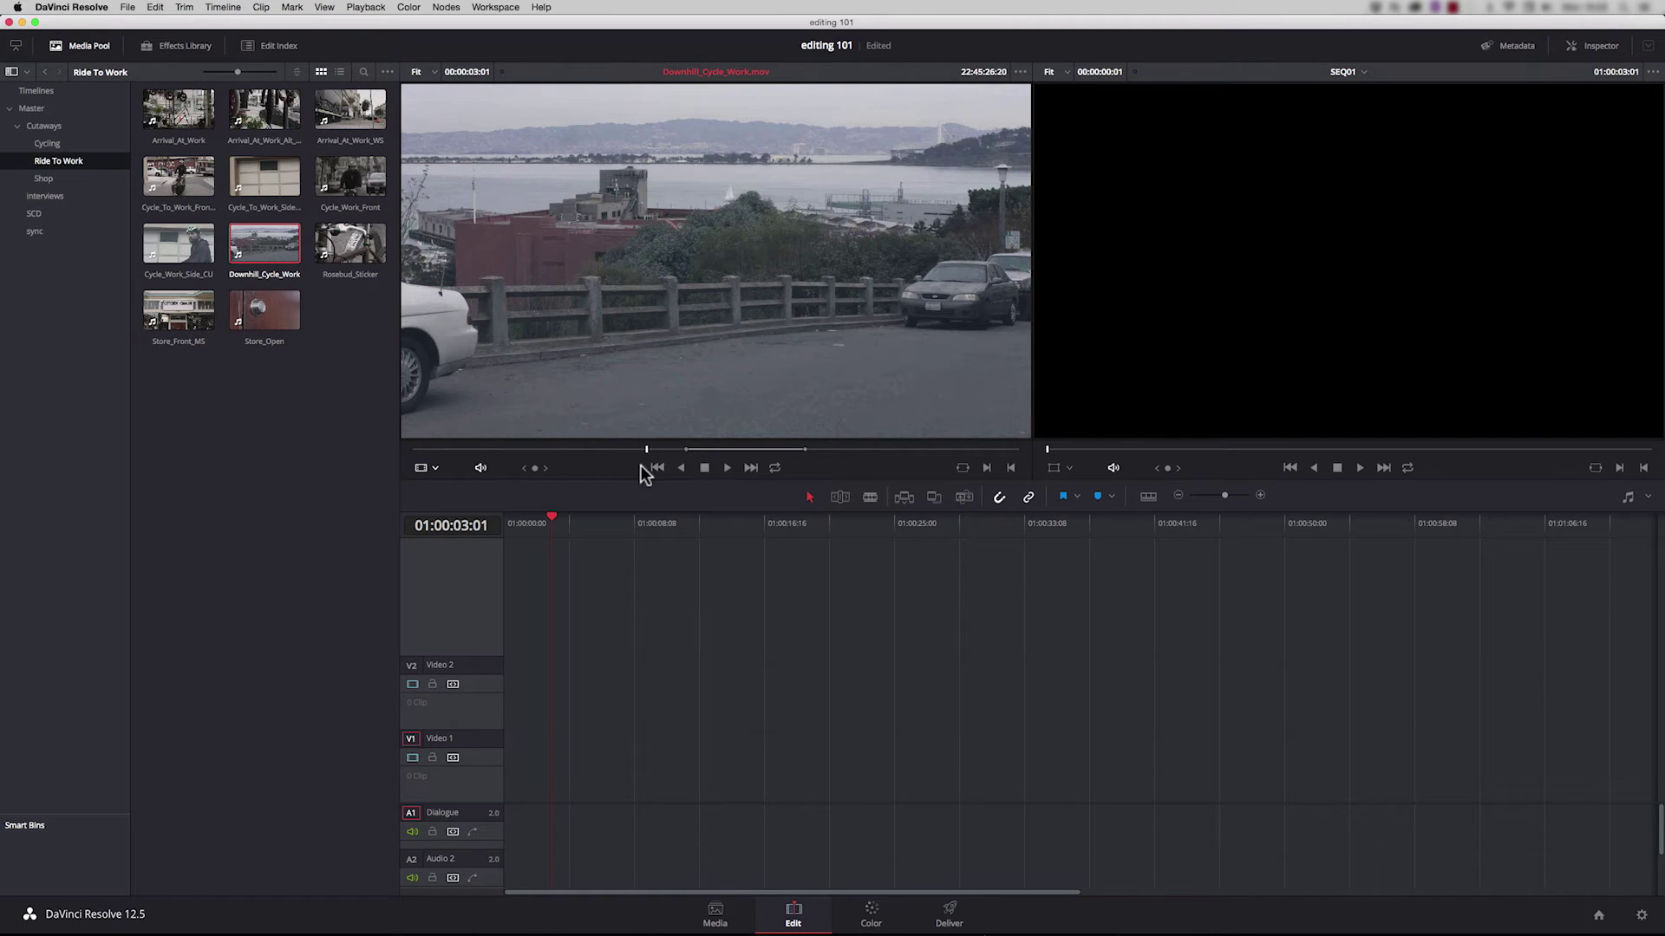
pyautogui.click(726, 467)
pyautogui.click(704, 467)
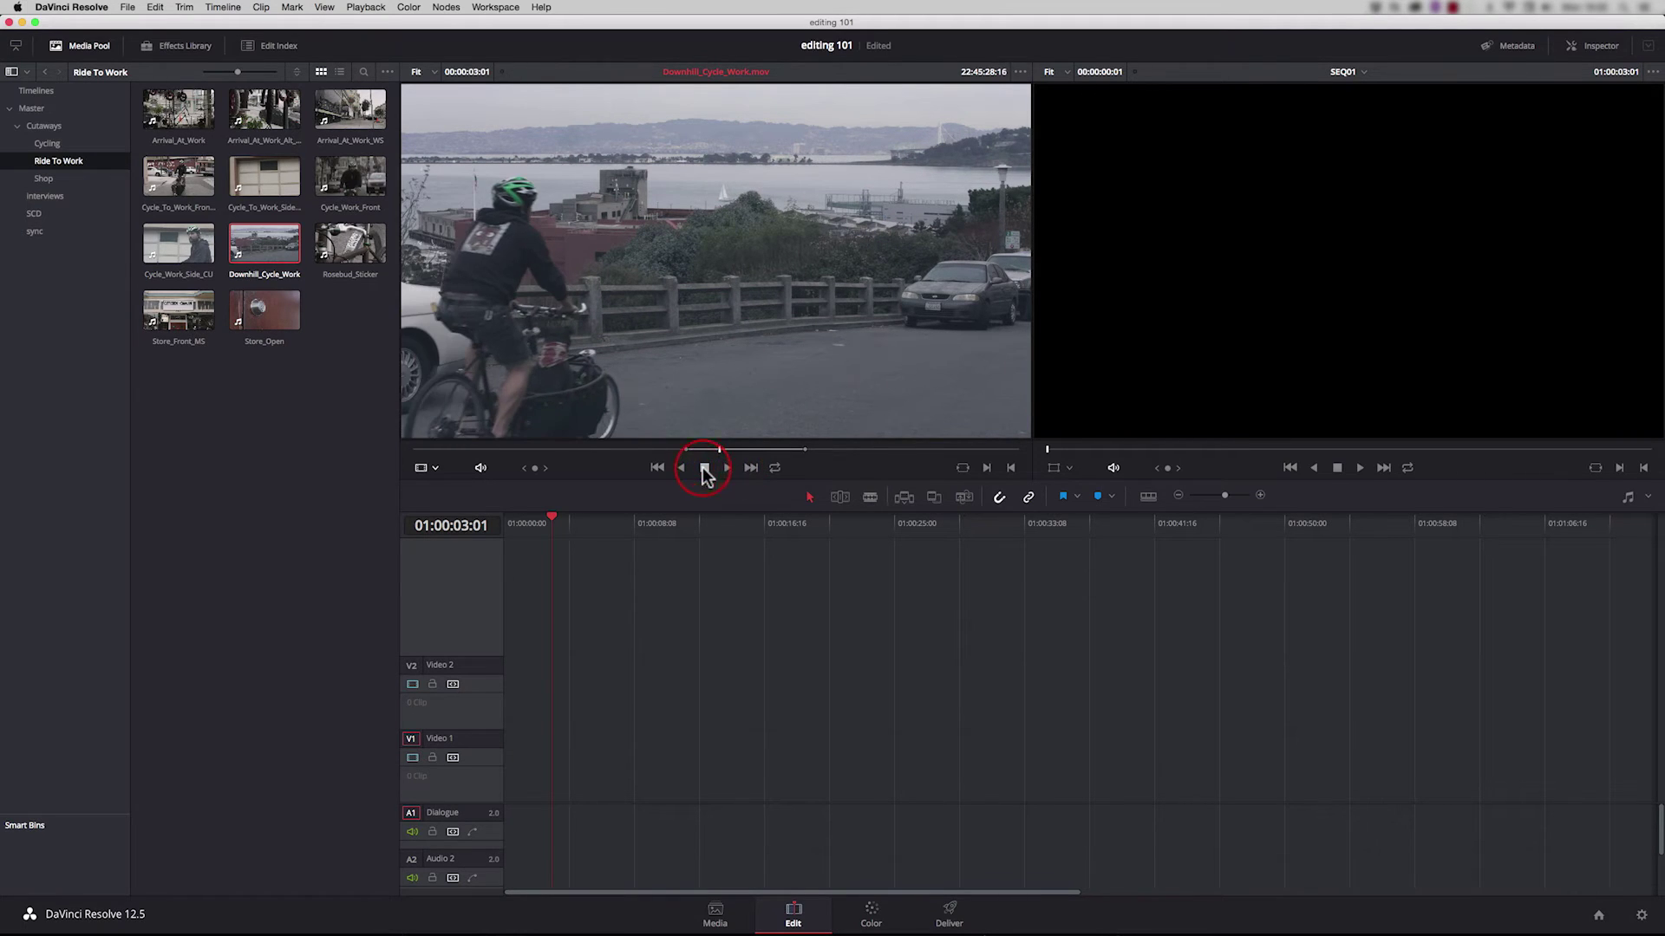
pyautogui.press('Left')
pyautogui.press('Left')
pyautogui.press('Left')
pyautogui.press('Left')
pyautogui.press('Left')
pyautogui.press('Left')
pyautogui.press('Left')
pyautogui.press('Left')
pyautogui.press('Left')
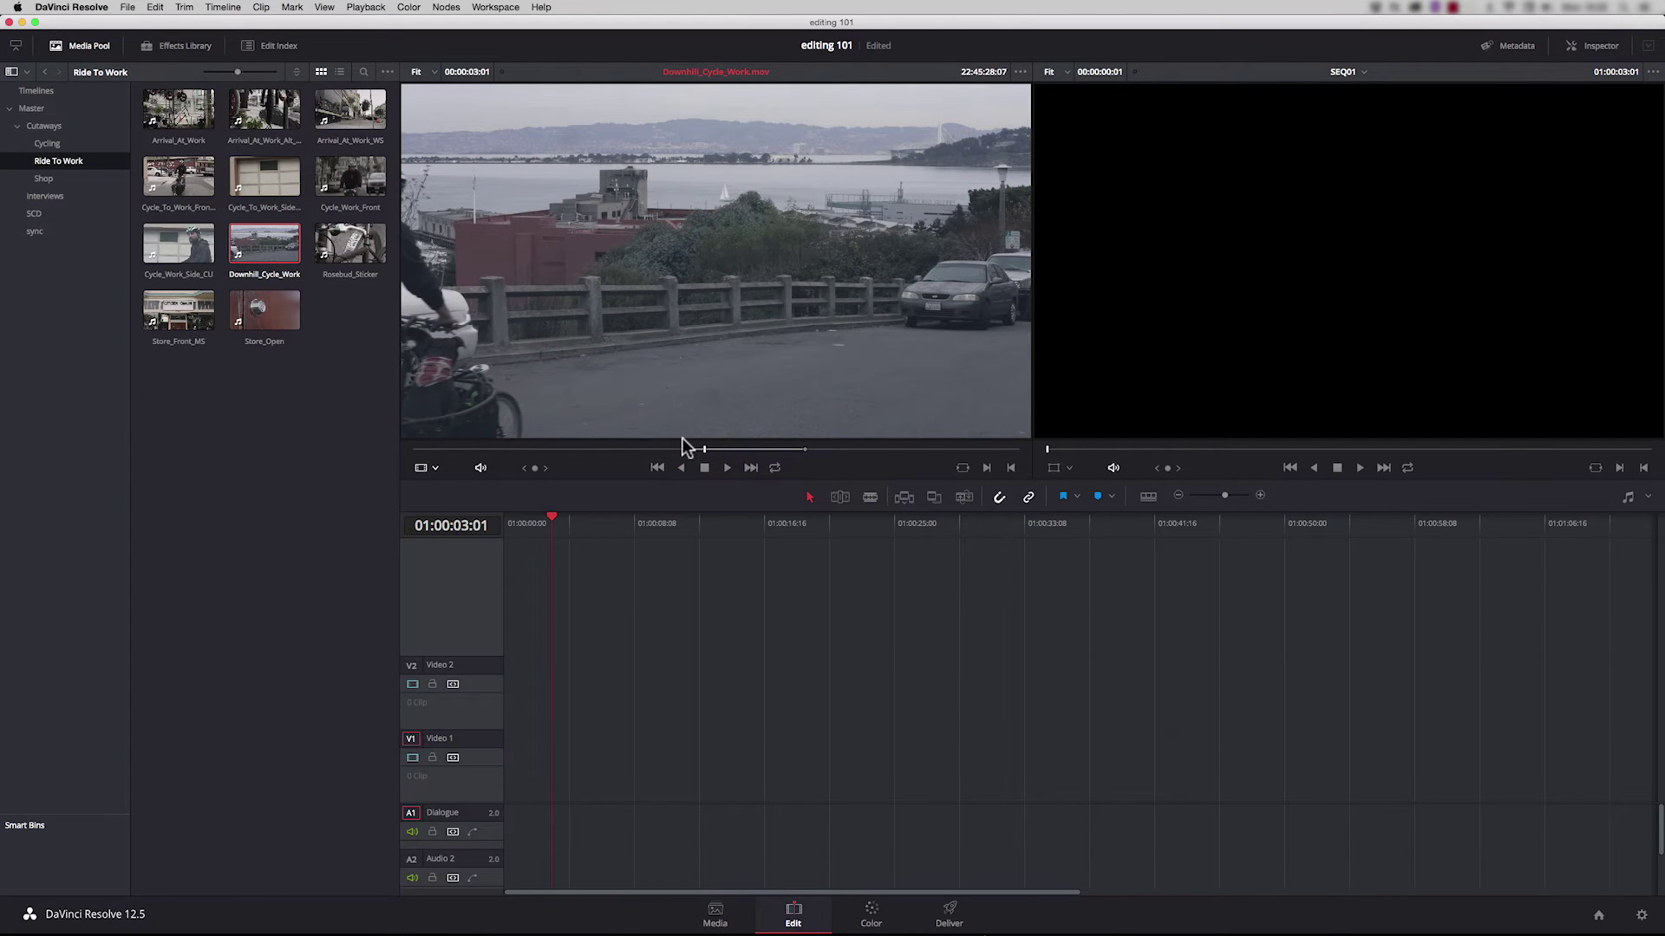
pyautogui.press('Right')
pyautogui.press('Left')
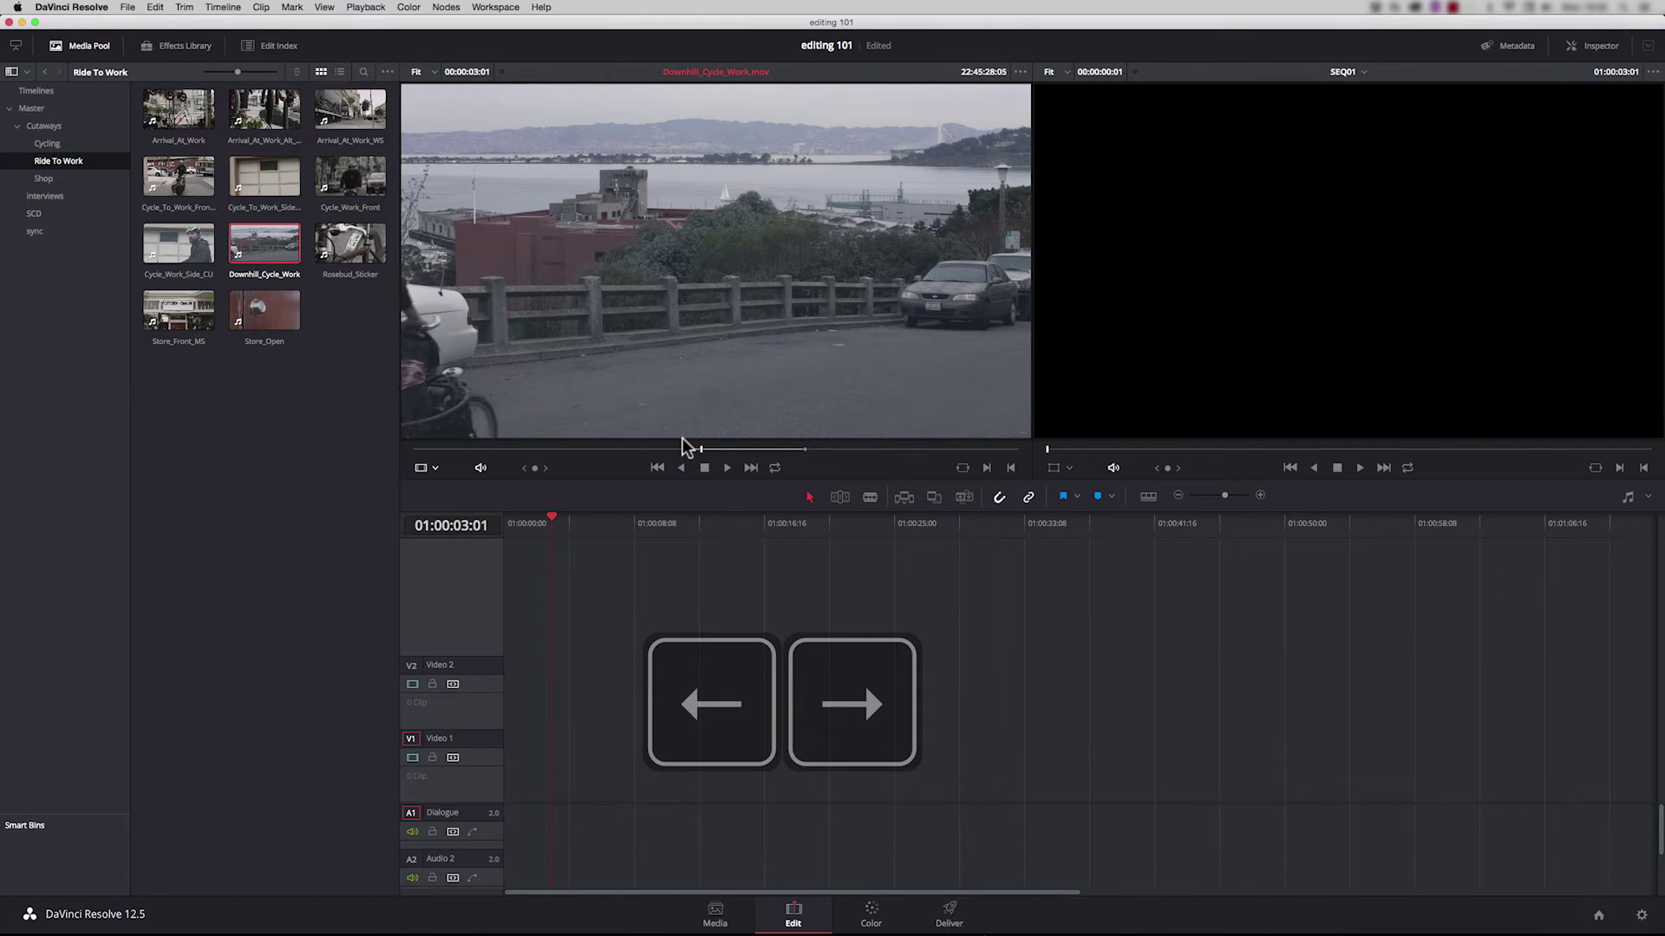
pyautogui.press('Right')
pyautogui.press('Right')
pyautogui.press('Right')
pyautogui.press('Right')
pyautogui.press('Left')
pyautogui.press('Left')
pyautogui.press('Left')
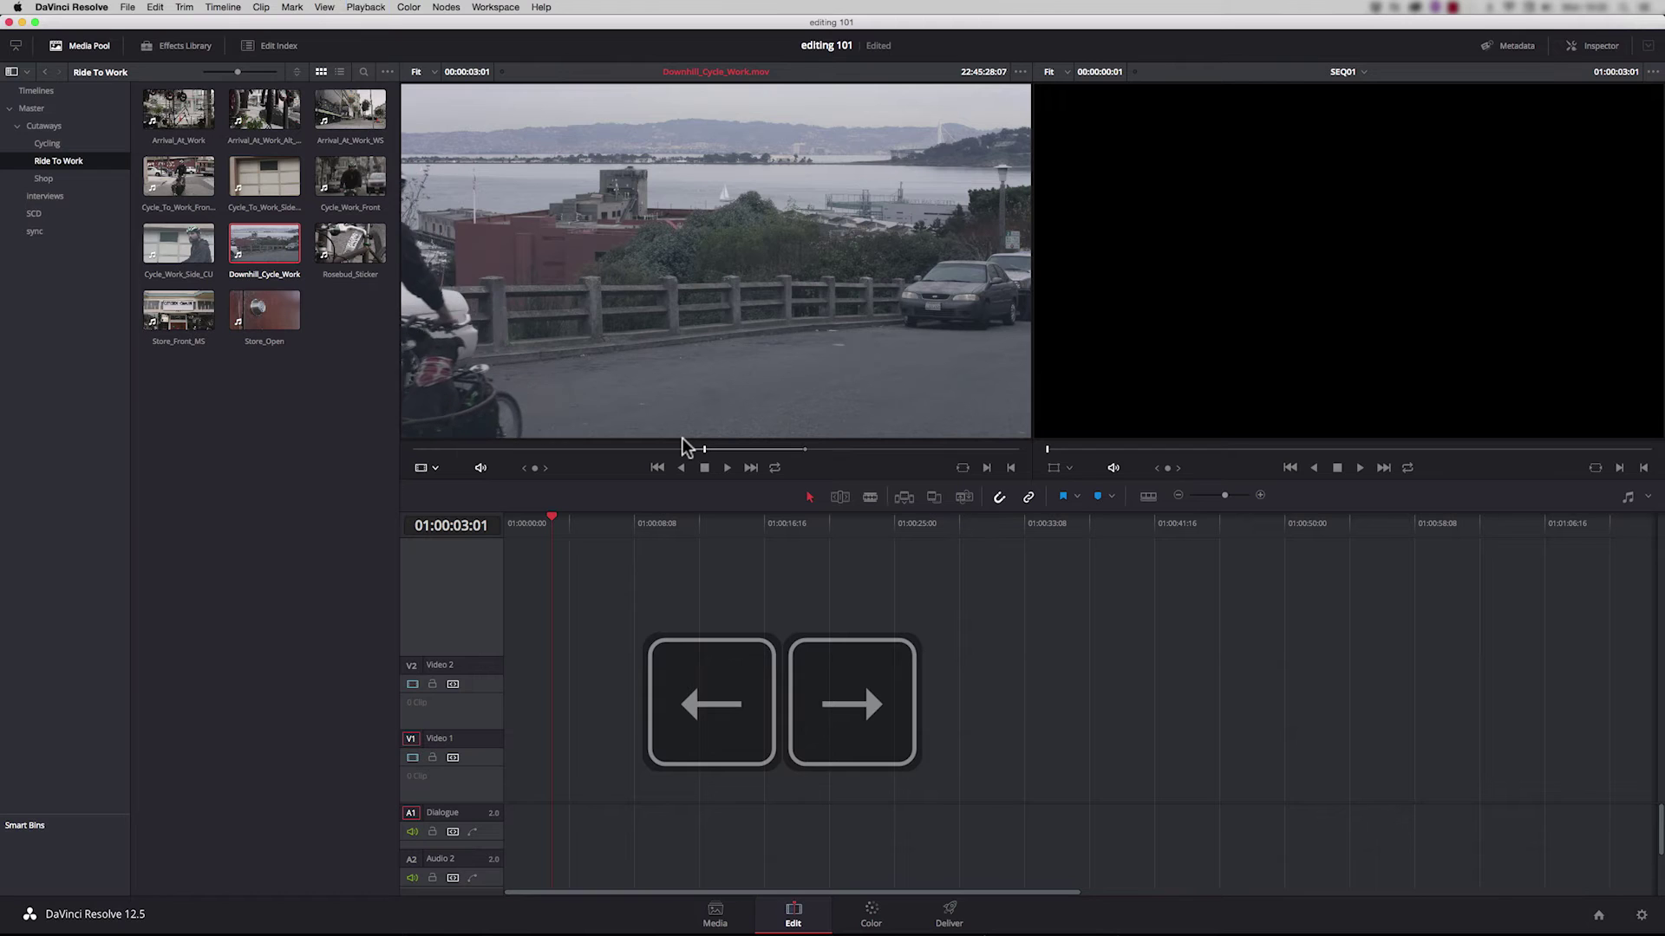
pyautogui.press('Right')
pyautogui.press('Right')
pyautogui.press('Left')
pyautogui.press('Left')
pyautogui.press('Left')
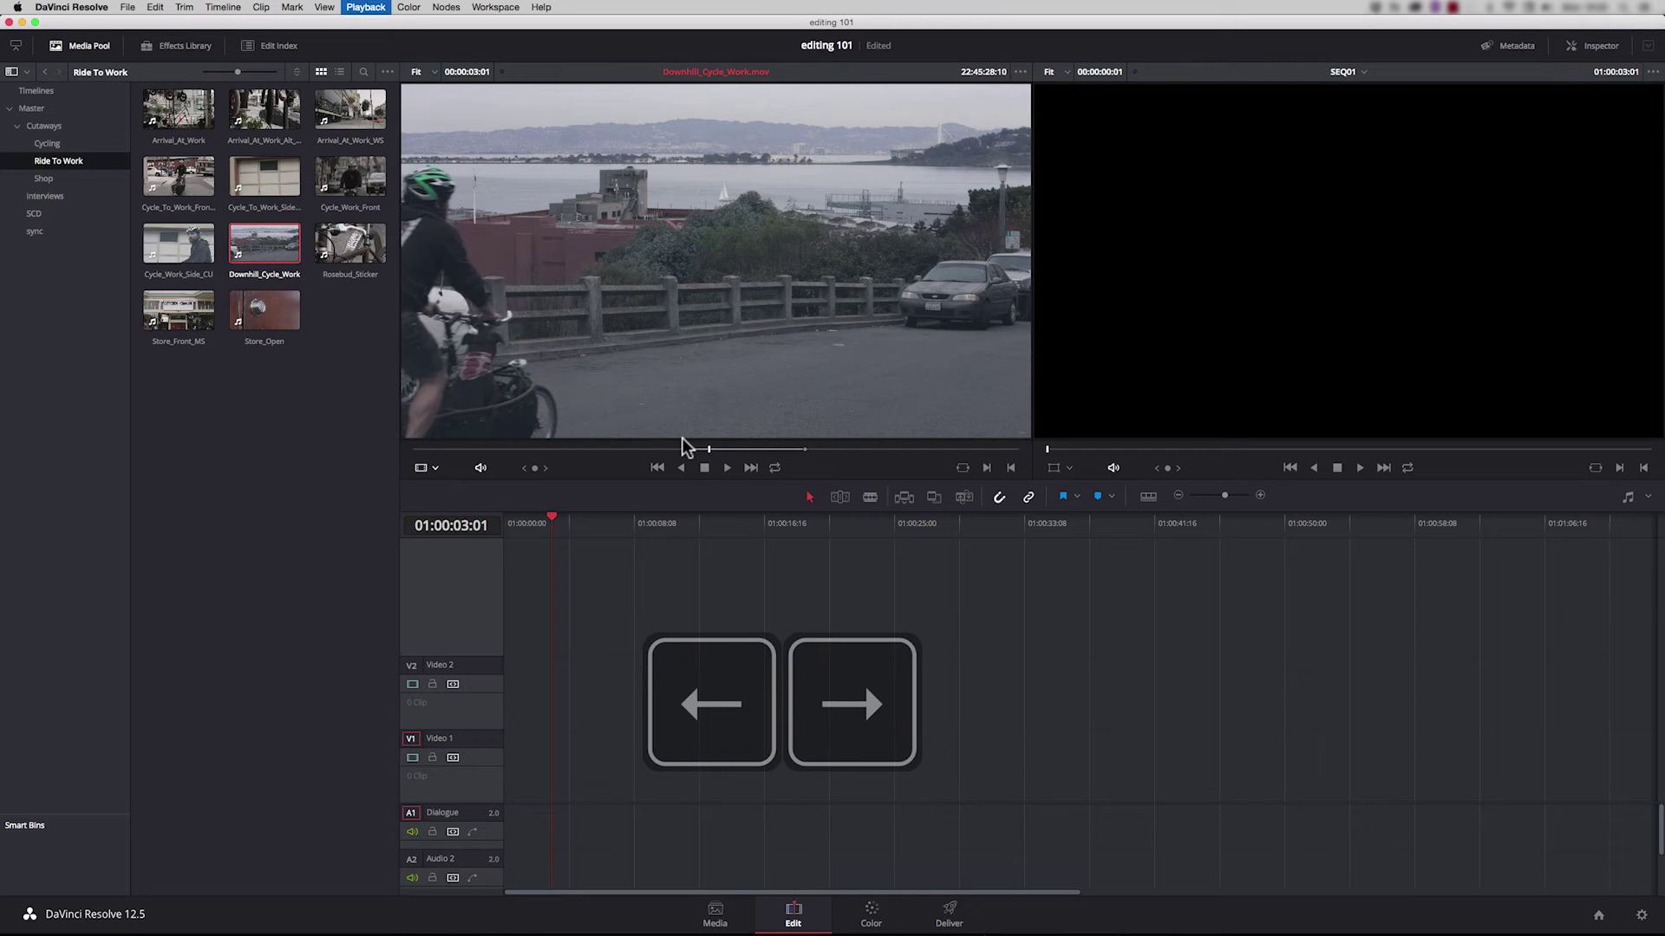
pyautogui.press('Left')
pyautogui.press('Left')
pyautogui.press('Left')
pyautogui.press('Left')
pyautogui.press('Left')
pyautogui.press('Left')
pyautogui.press('Left')
pyautogui.press('Left')
pyautogui.press('Left')
pyautogui.press('Left')
pyautogui.press('Left')
pyautogui.press('Left')
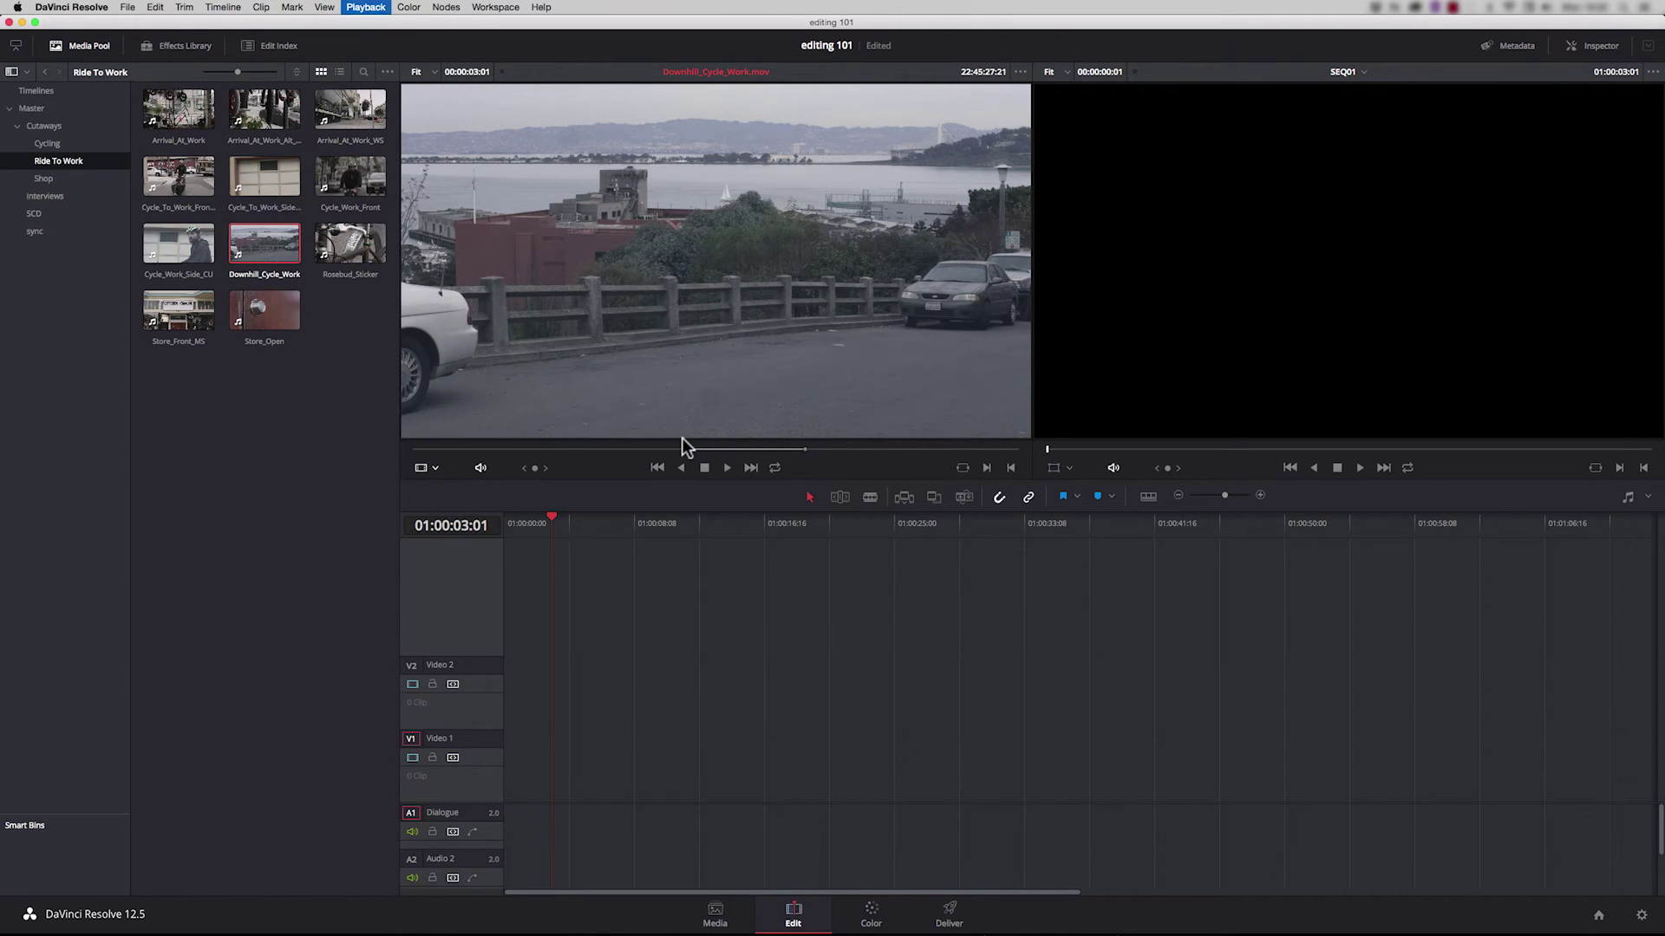
# - Mark the In point, replay from it, then place the shot at the start of Video 1 and trim its end
pyautogui.press('i')
pyautogui.press('space')
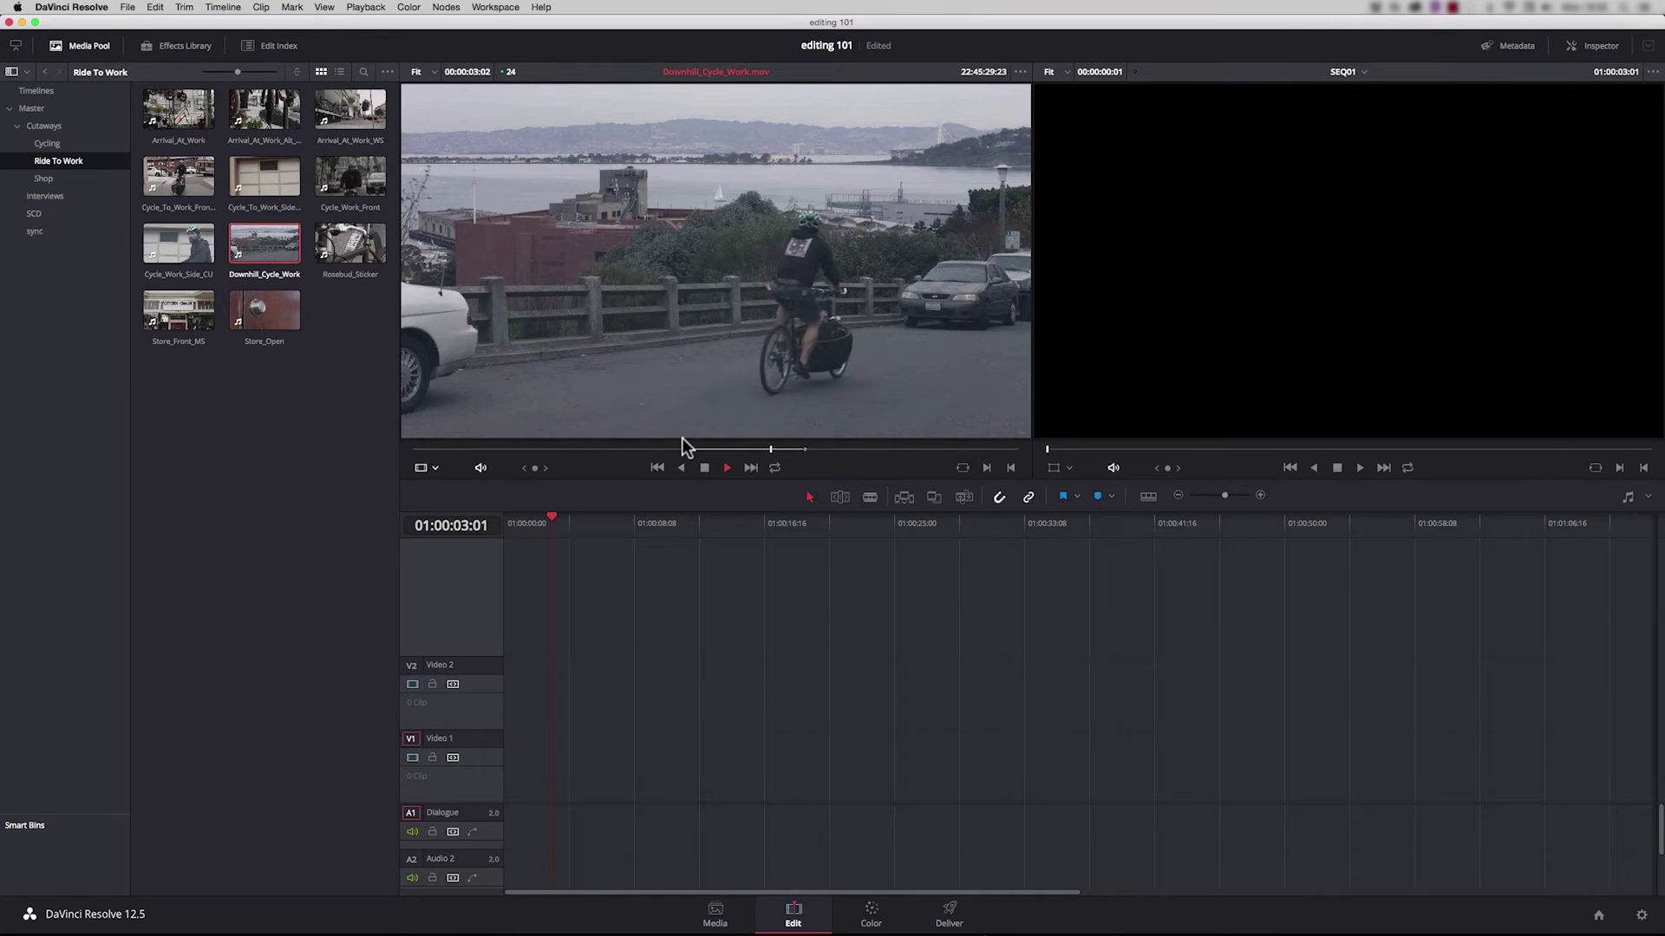
pyautogui.press('space')
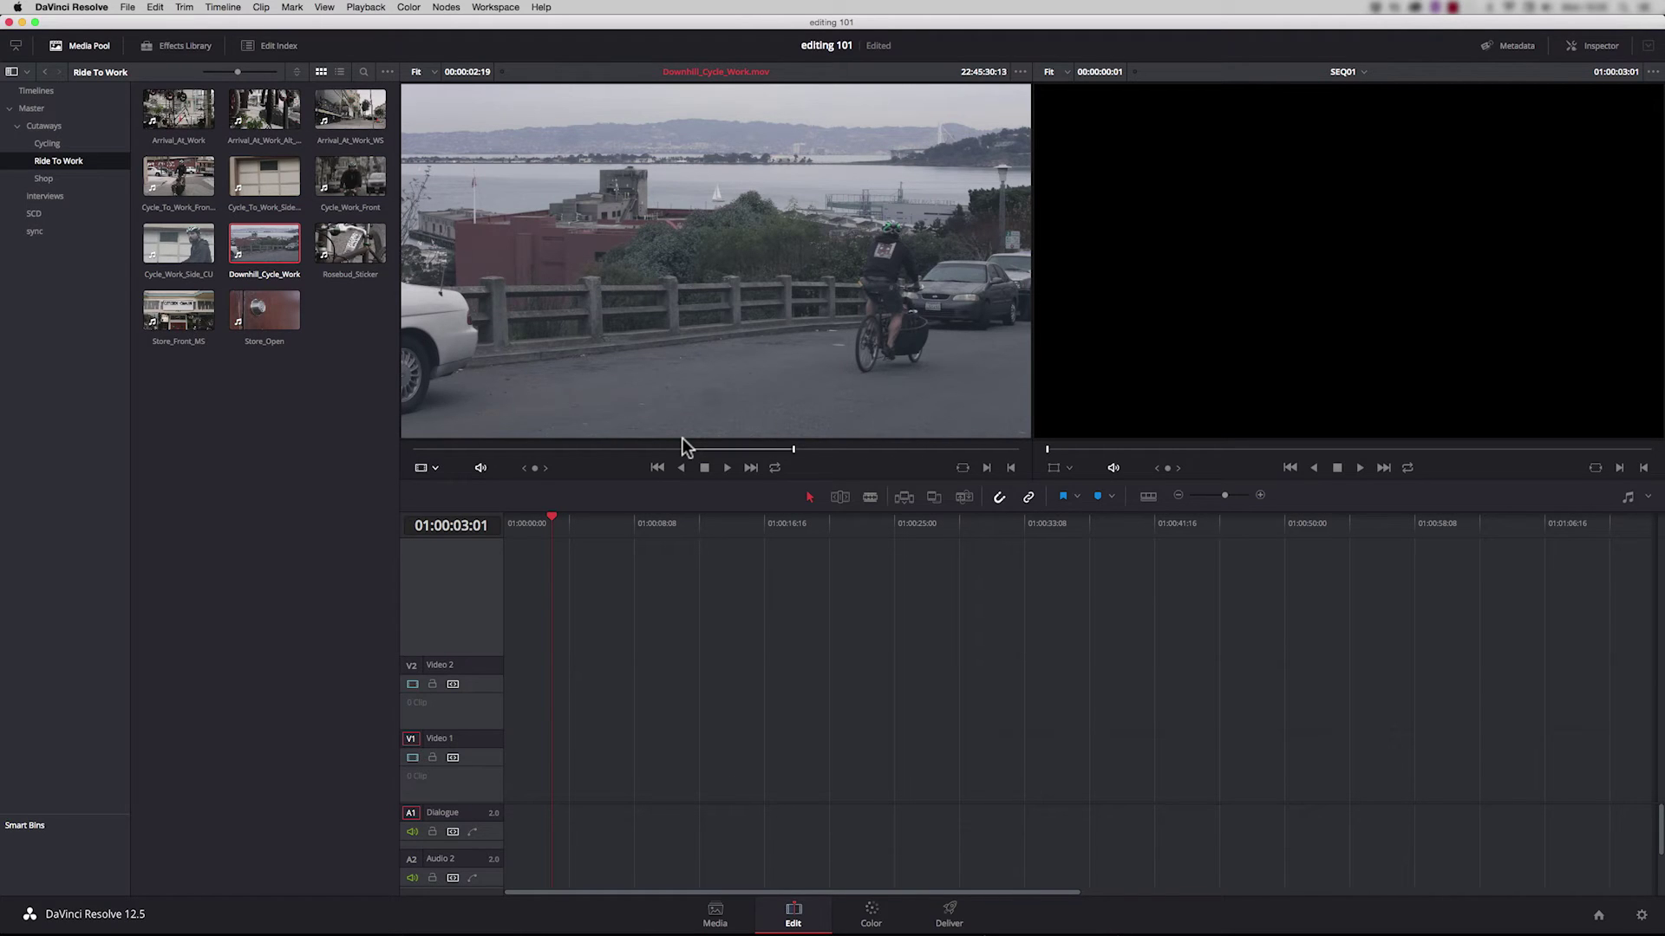
pyautogui.hotkey('shift', 'i')
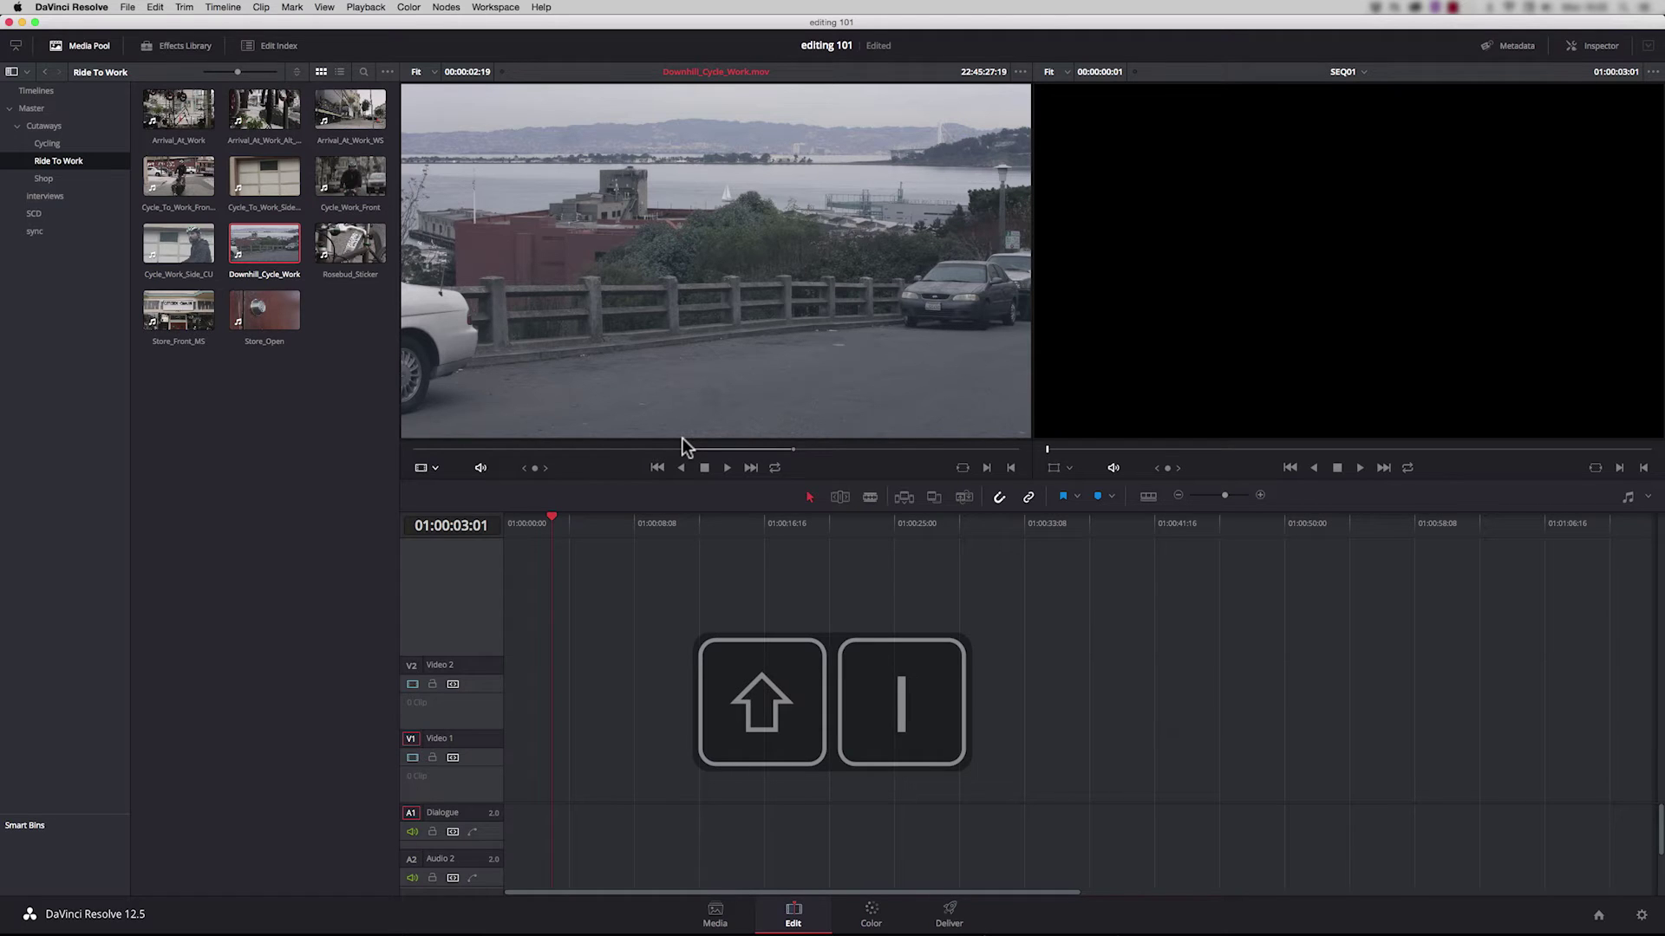
pyautogui.press('space')
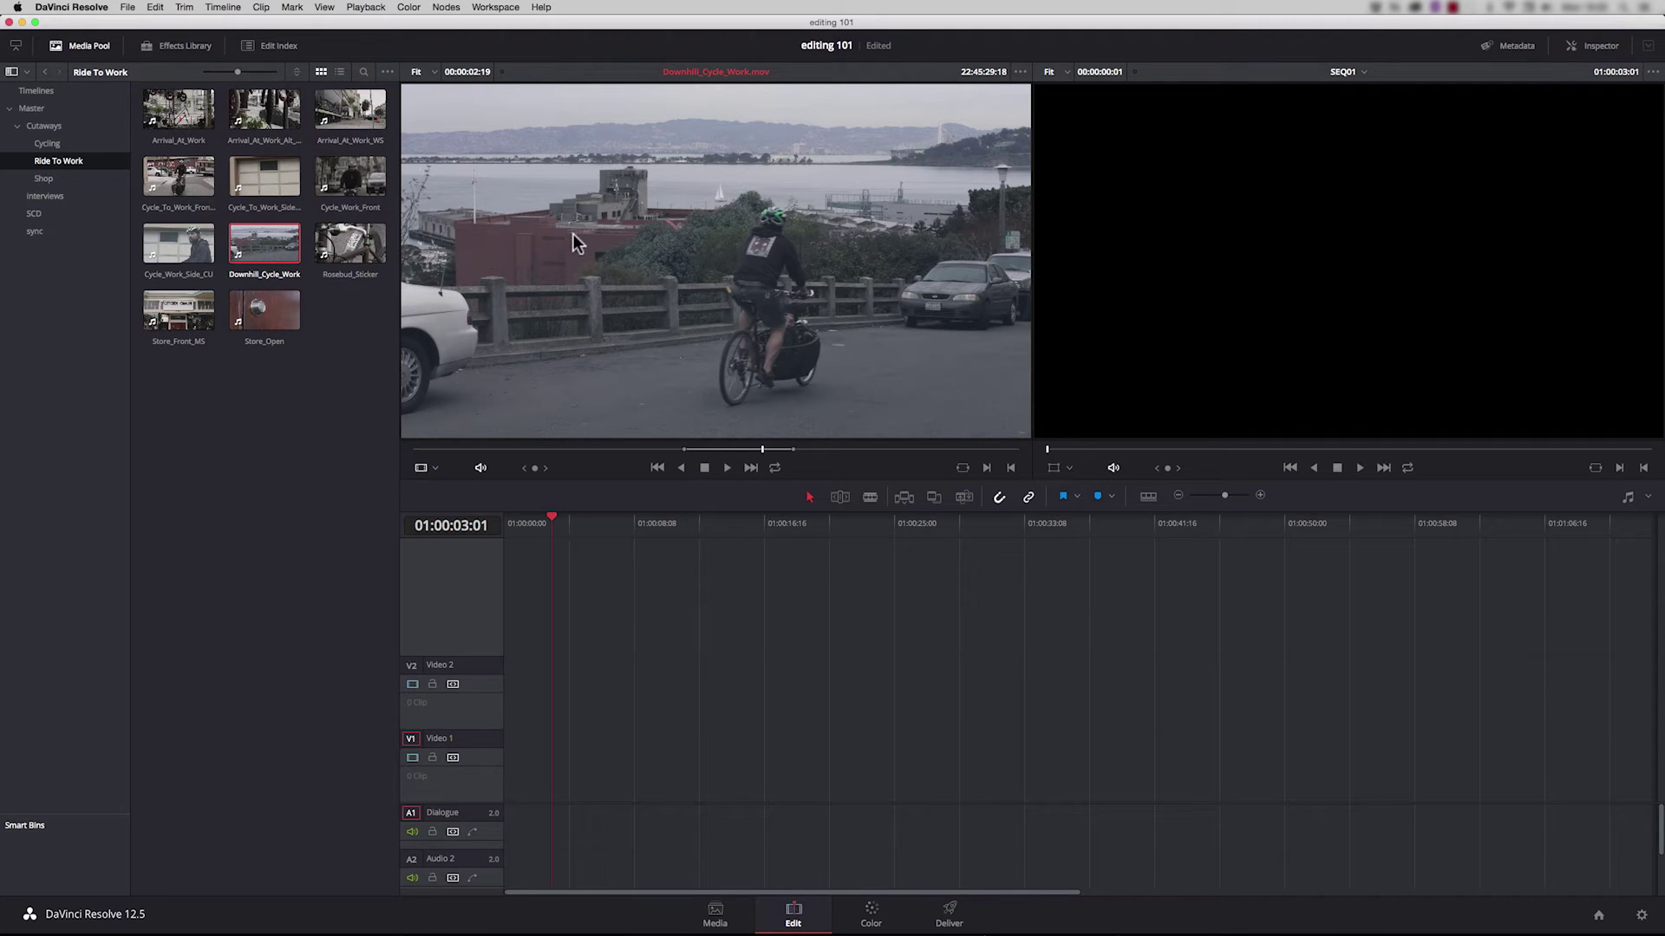
pyautogui.moveTo(576, 242); pyautogui.dragTo(495, 772)
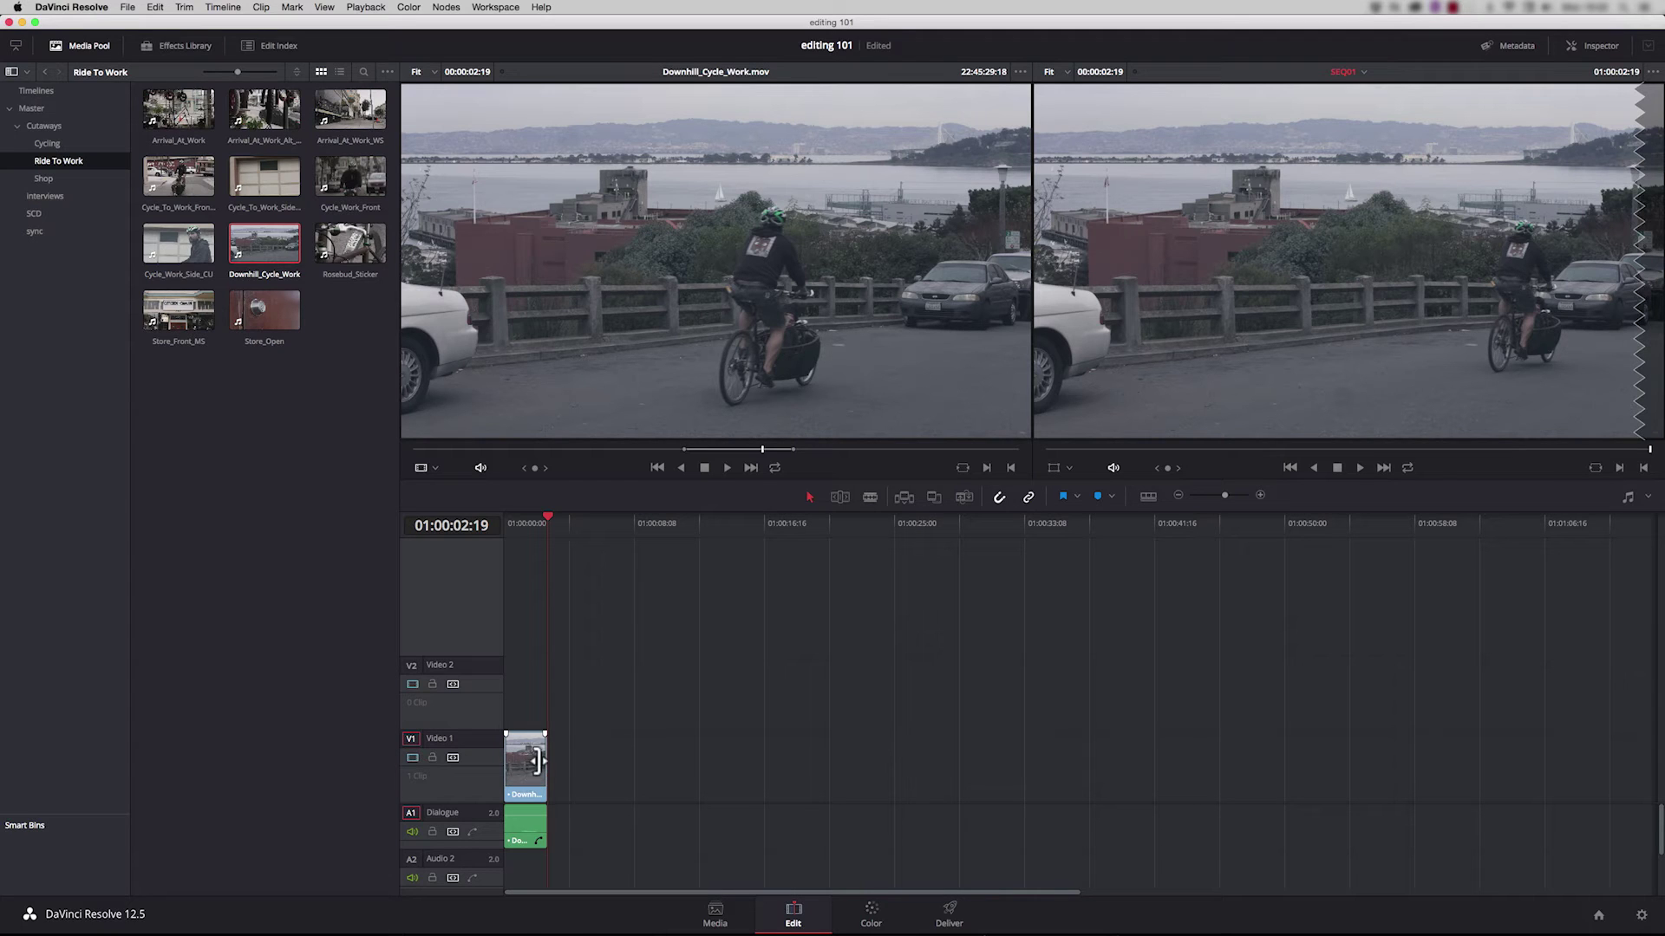
pyautogui.moveTo(543, 760)
pyautogui.mouseDown()
pyautogui.moveTo(618, 757)
pyautogui.moveTo(547, 760)
pyautogui.mouseUp()
# - Load Cycle_Work_Side_CU and preview it up to the dog in the basket
pyautogui.moveTo(178, 242); pyautogui.dragTo(694, 276)
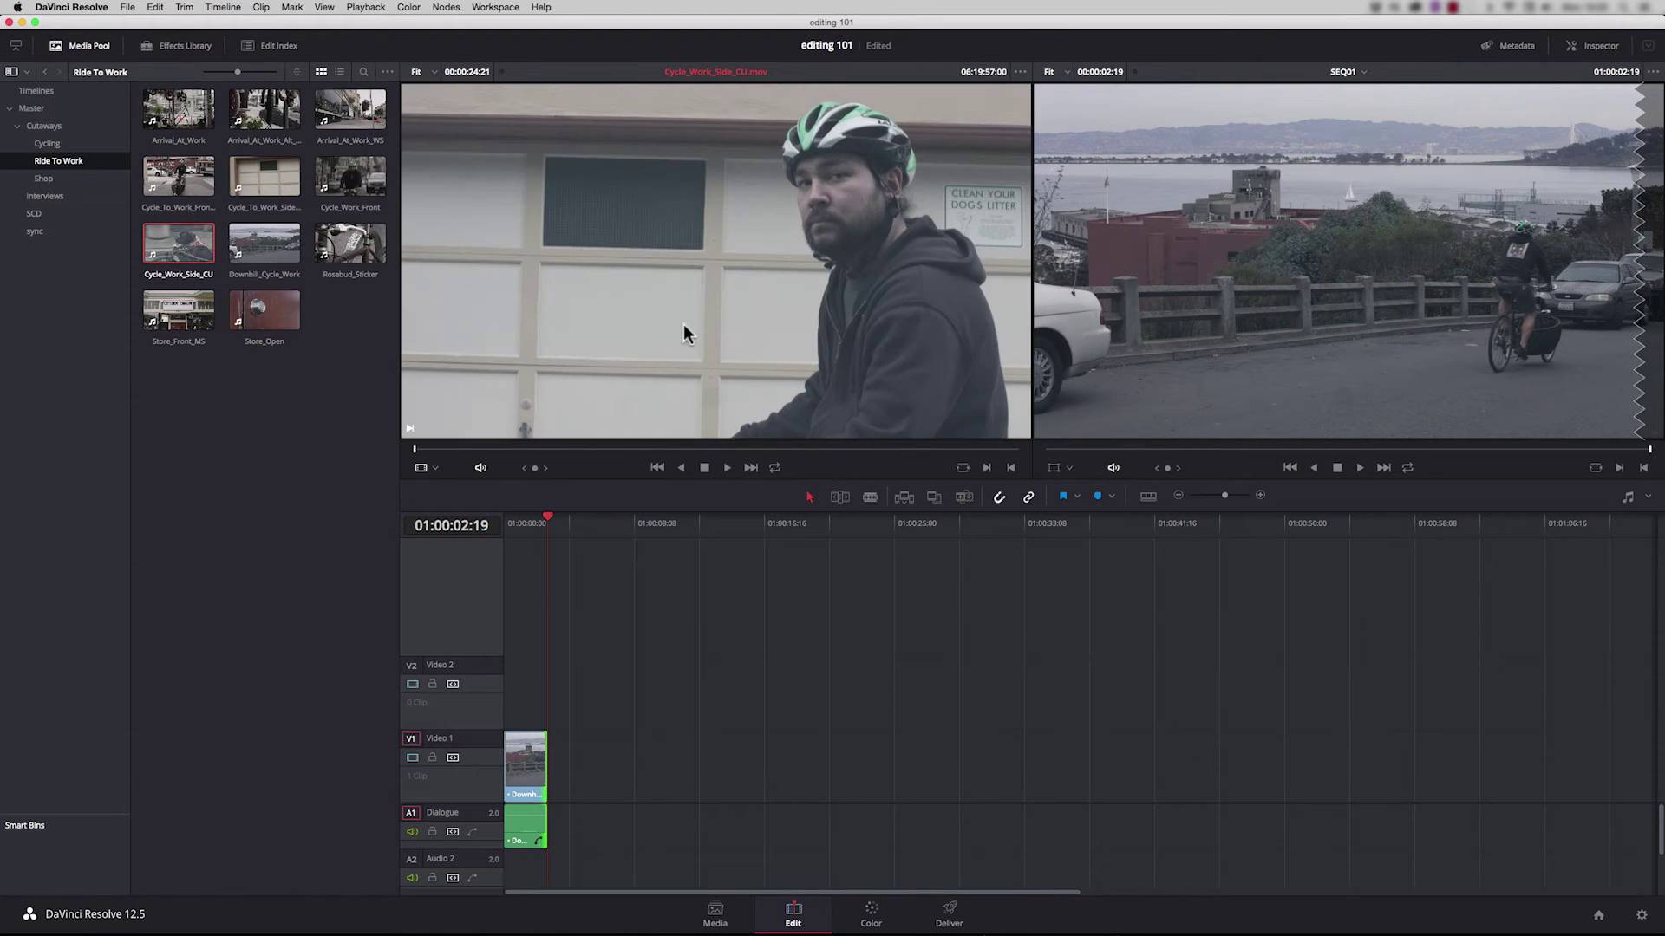
pyautogui.moveTo(447, 450); pyautogui.dragTo(590, 471)
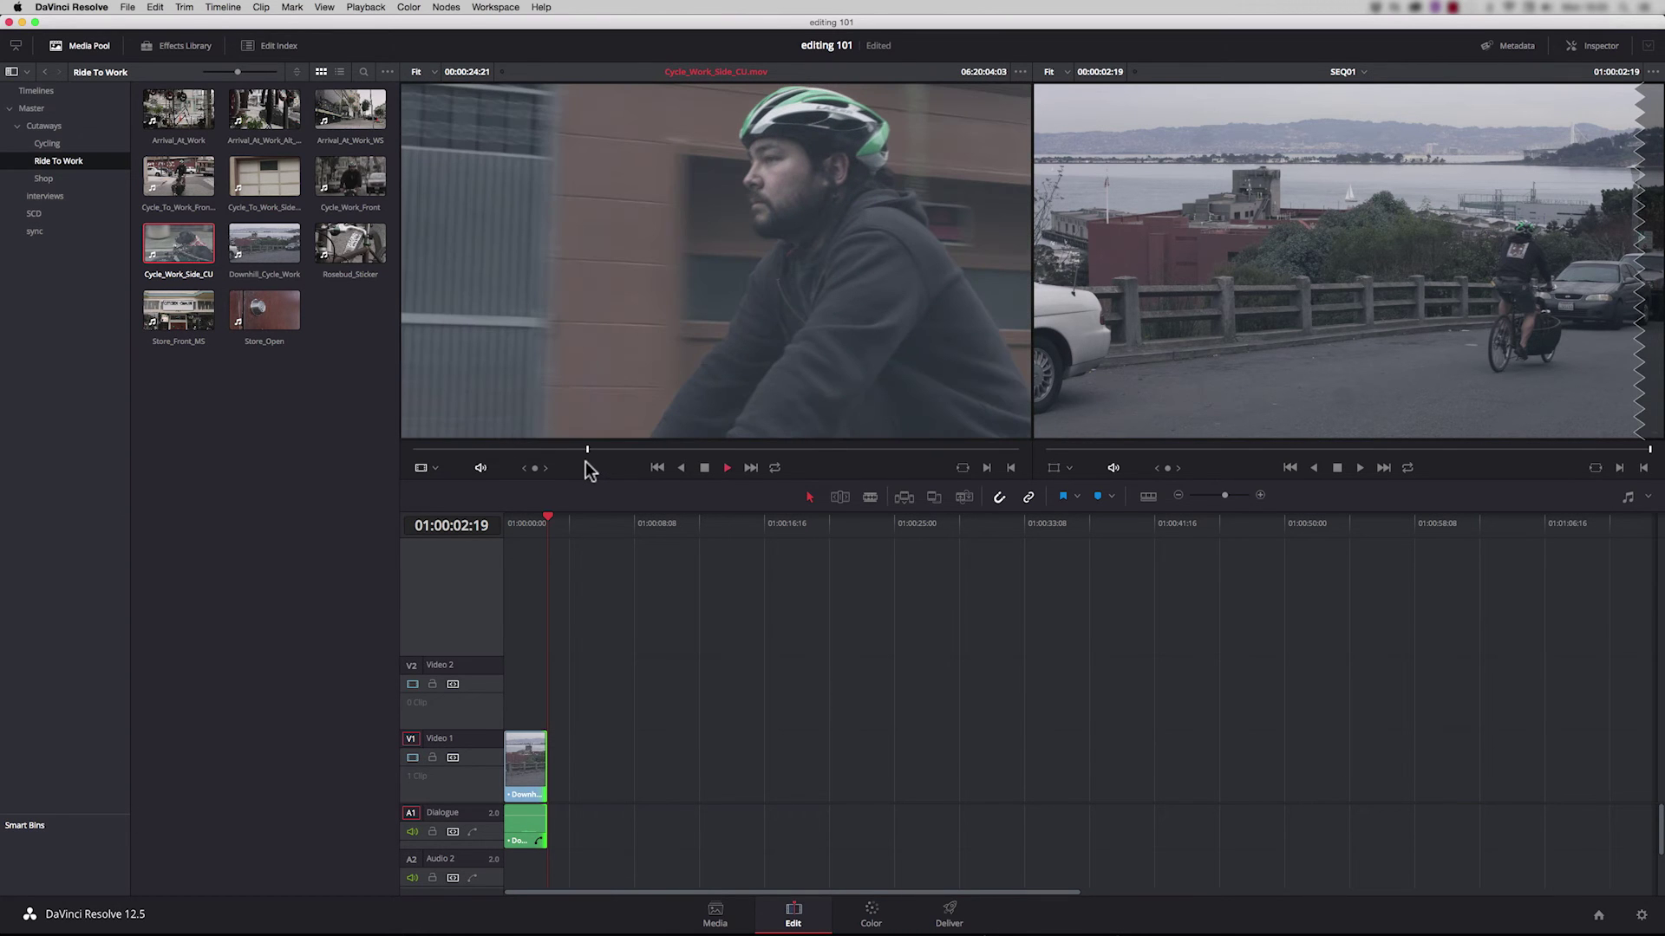
pyautogui.press('space')
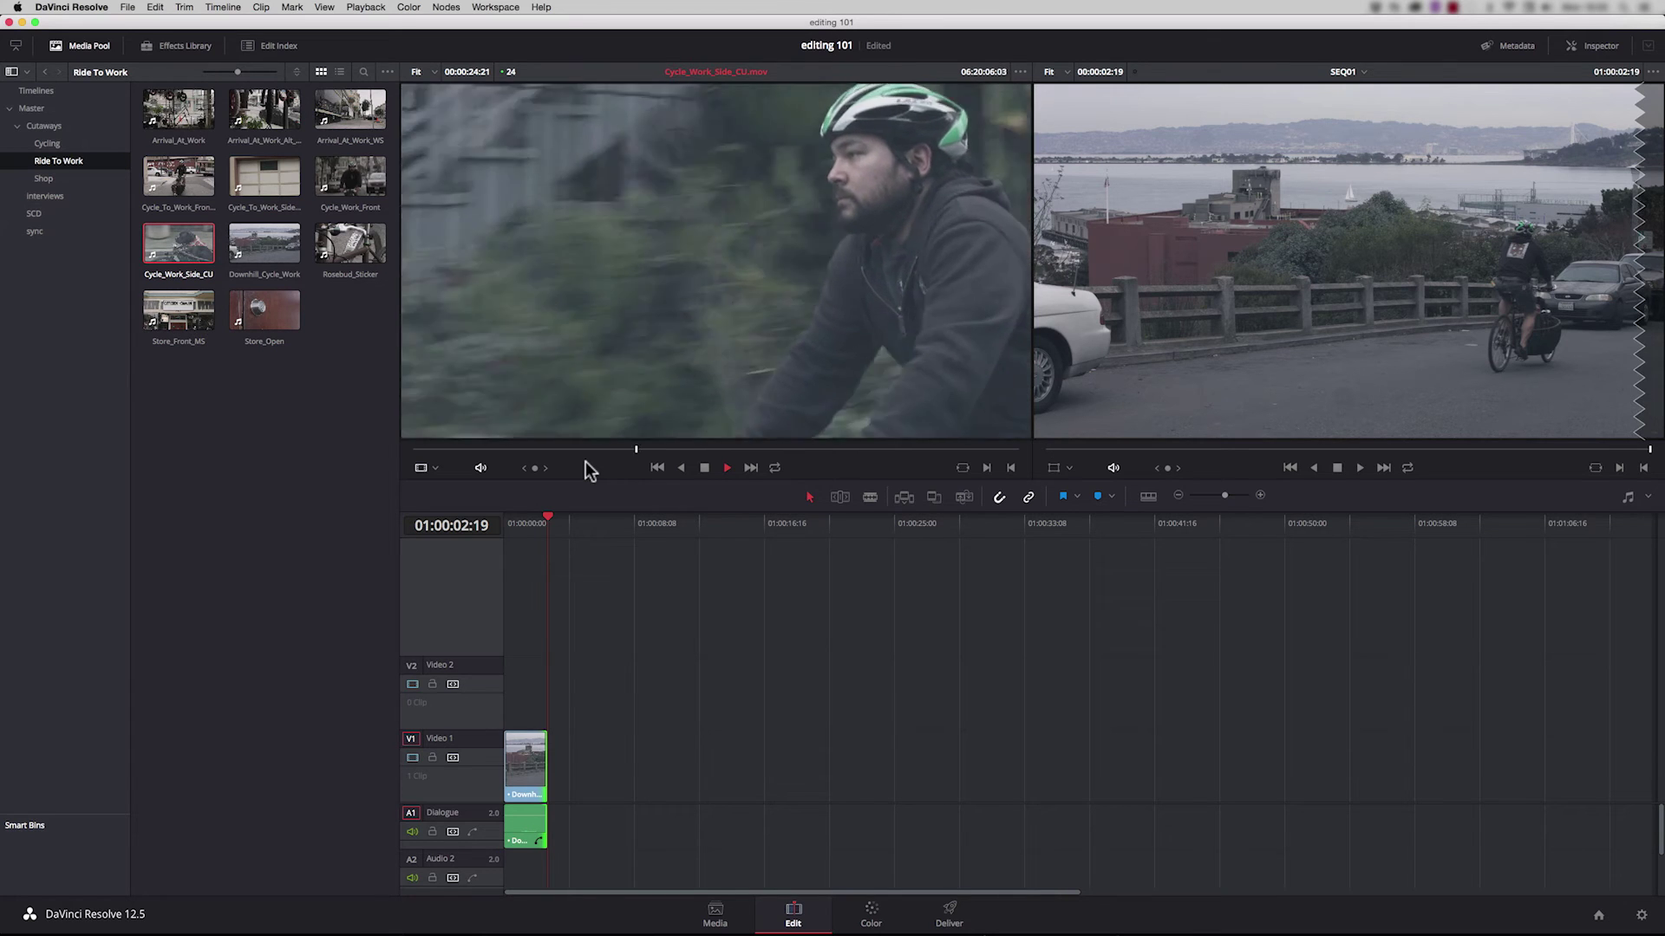
pyautogui.press('j')
pyautogui.press('k')
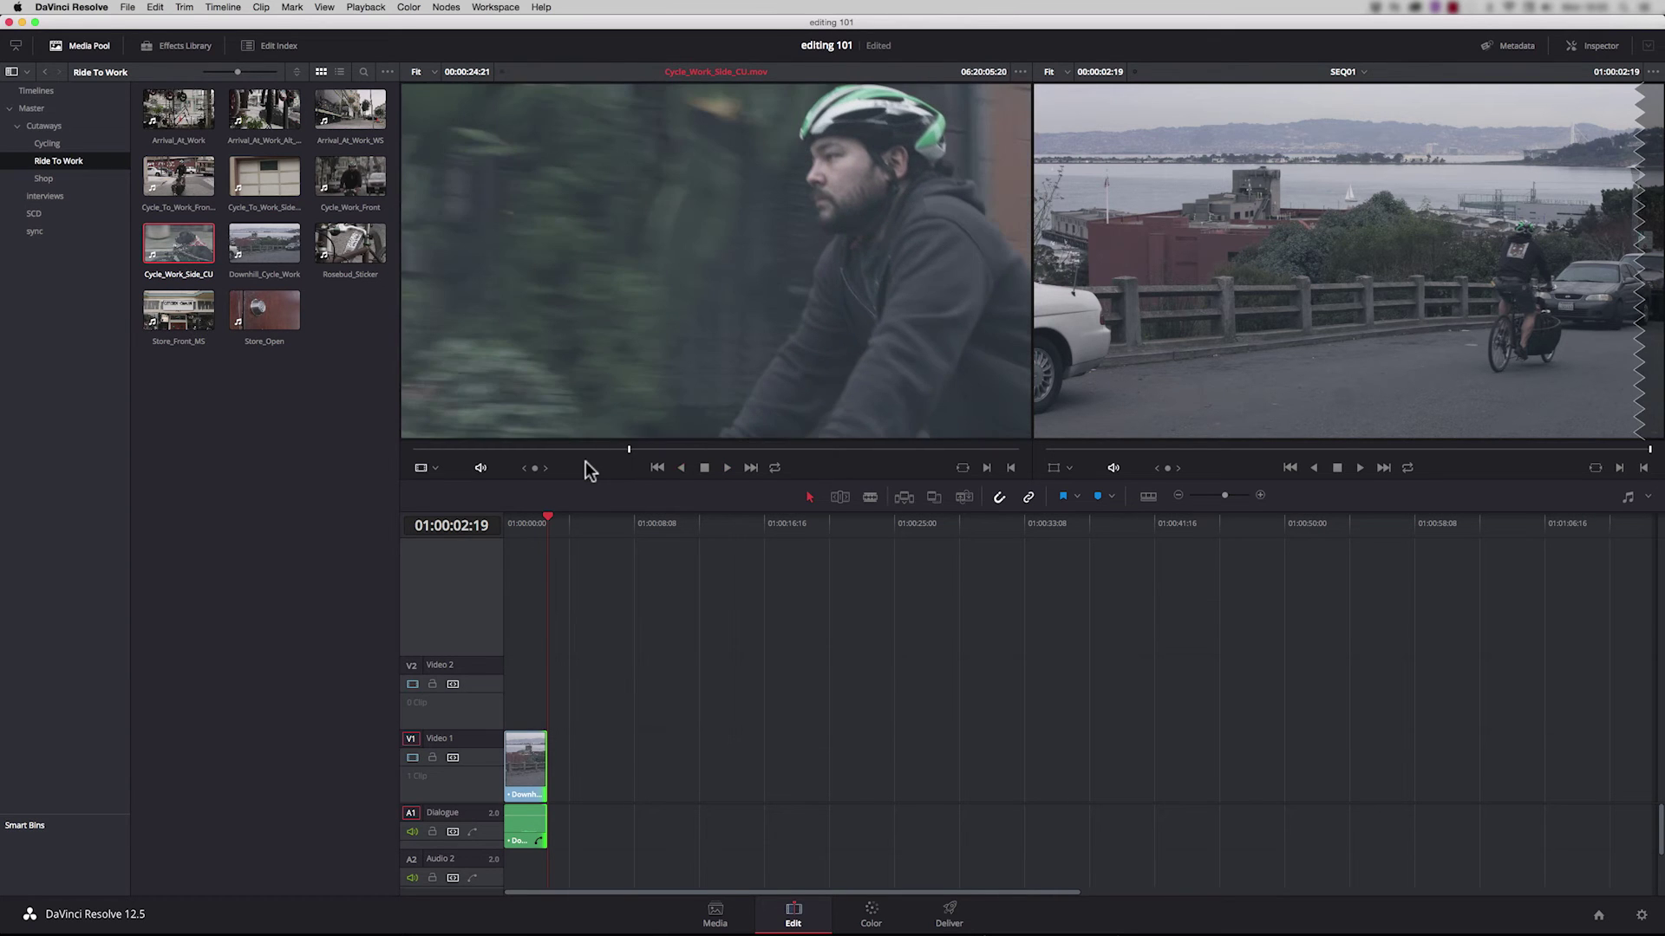
pyautogui.press('space')
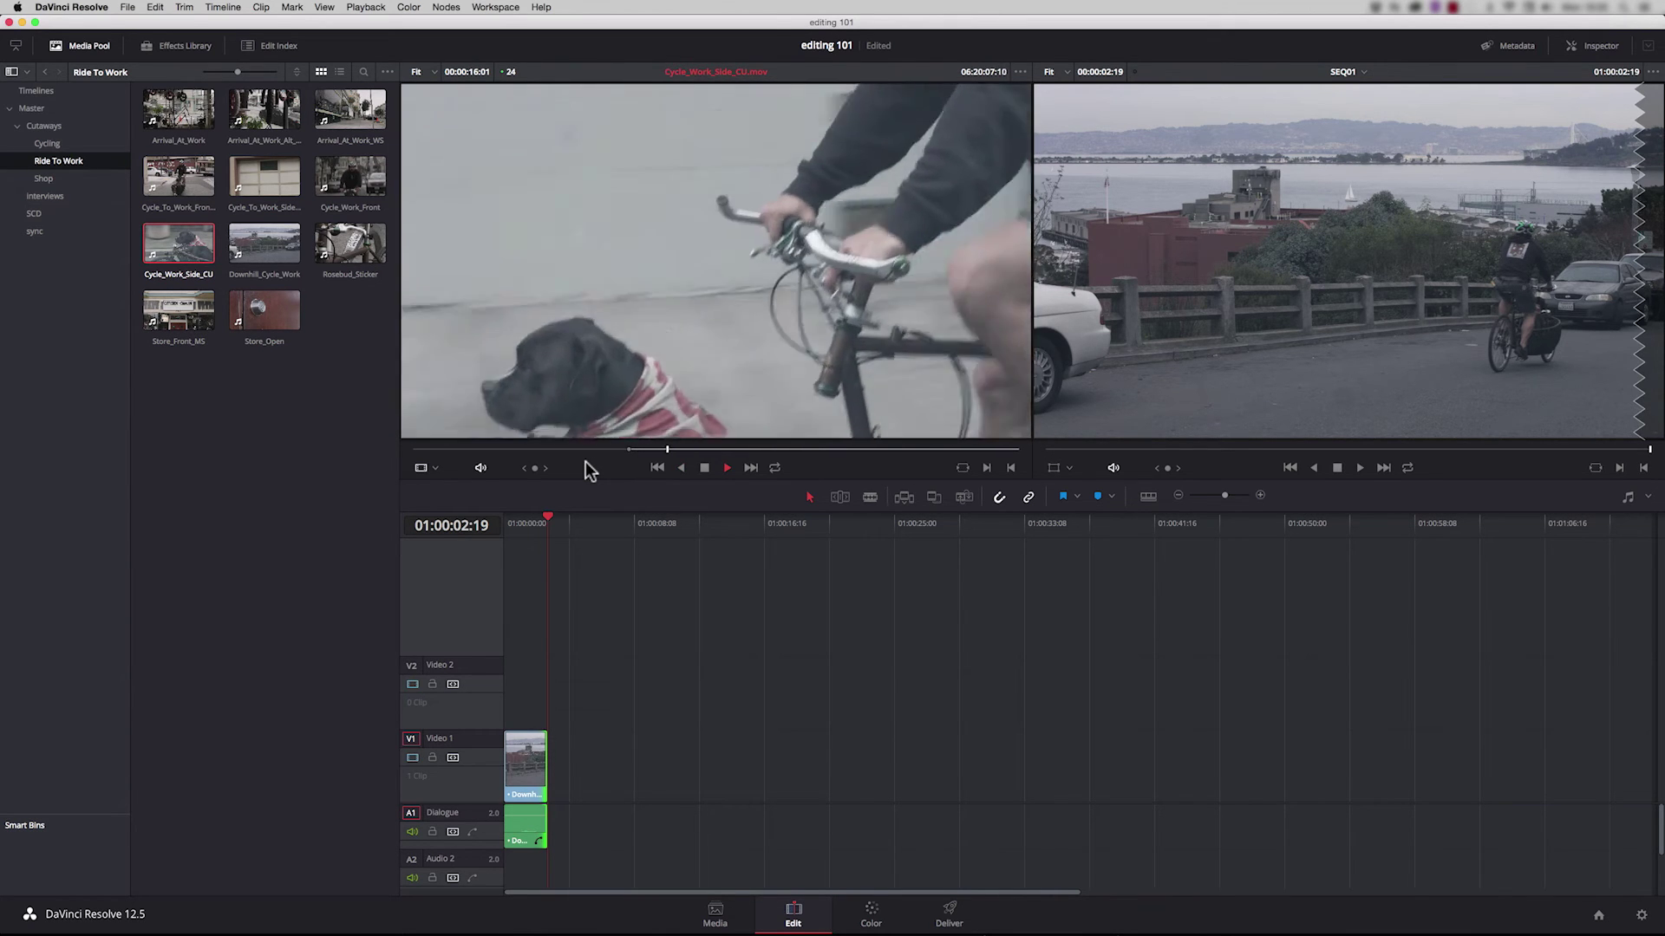
pyautogui.press('space')
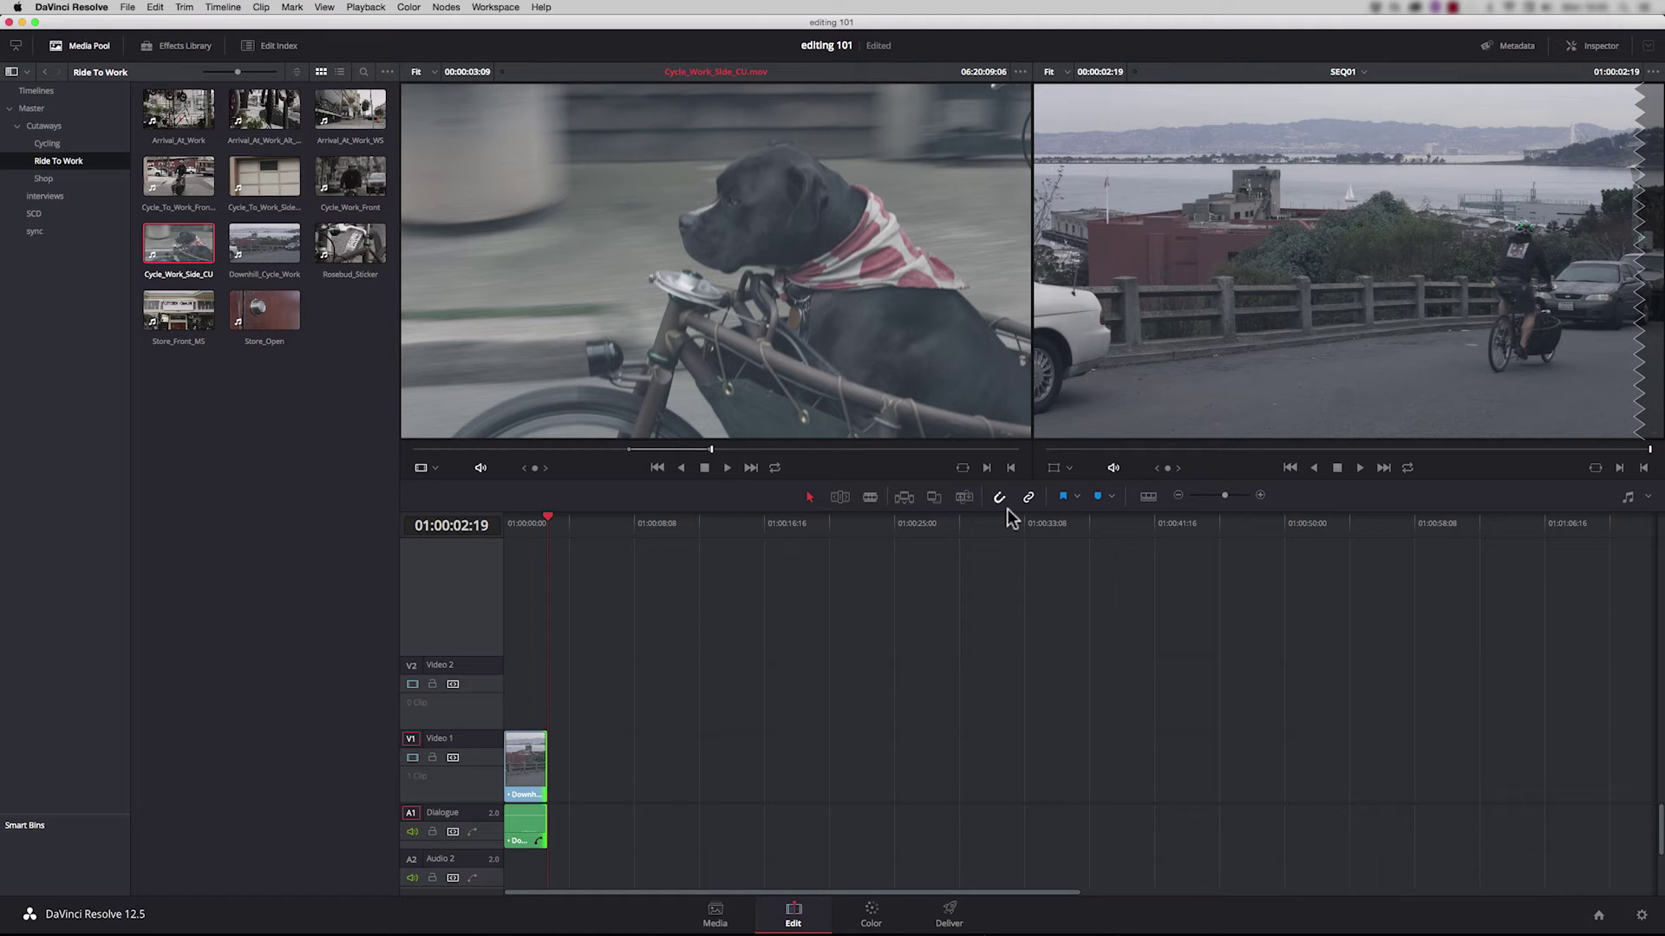
# - Append the side close-up after Downhill_Cycle_Work on Video 1, trimming its end at 01:00:05:17
pyautogui.moveTo(624, 260); pyautogui.dragTo(553, 761)
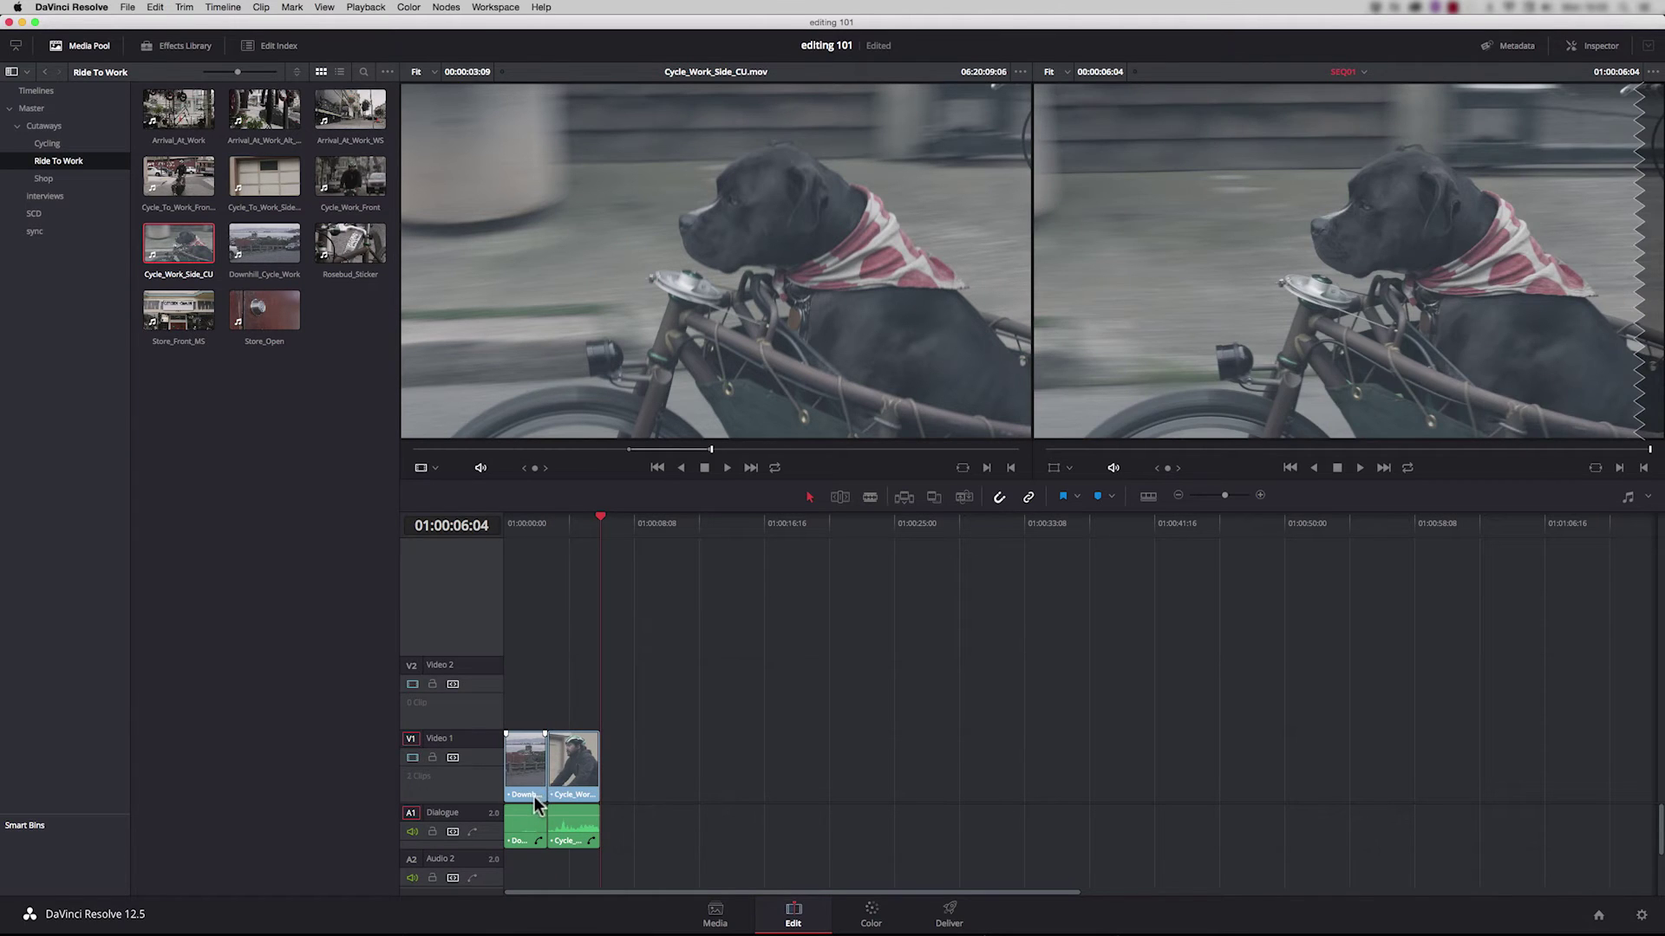
pyautogui.press('super+z')
pyautogui.moveTo(652, 261); pyautogui.dragTo(559, 763)
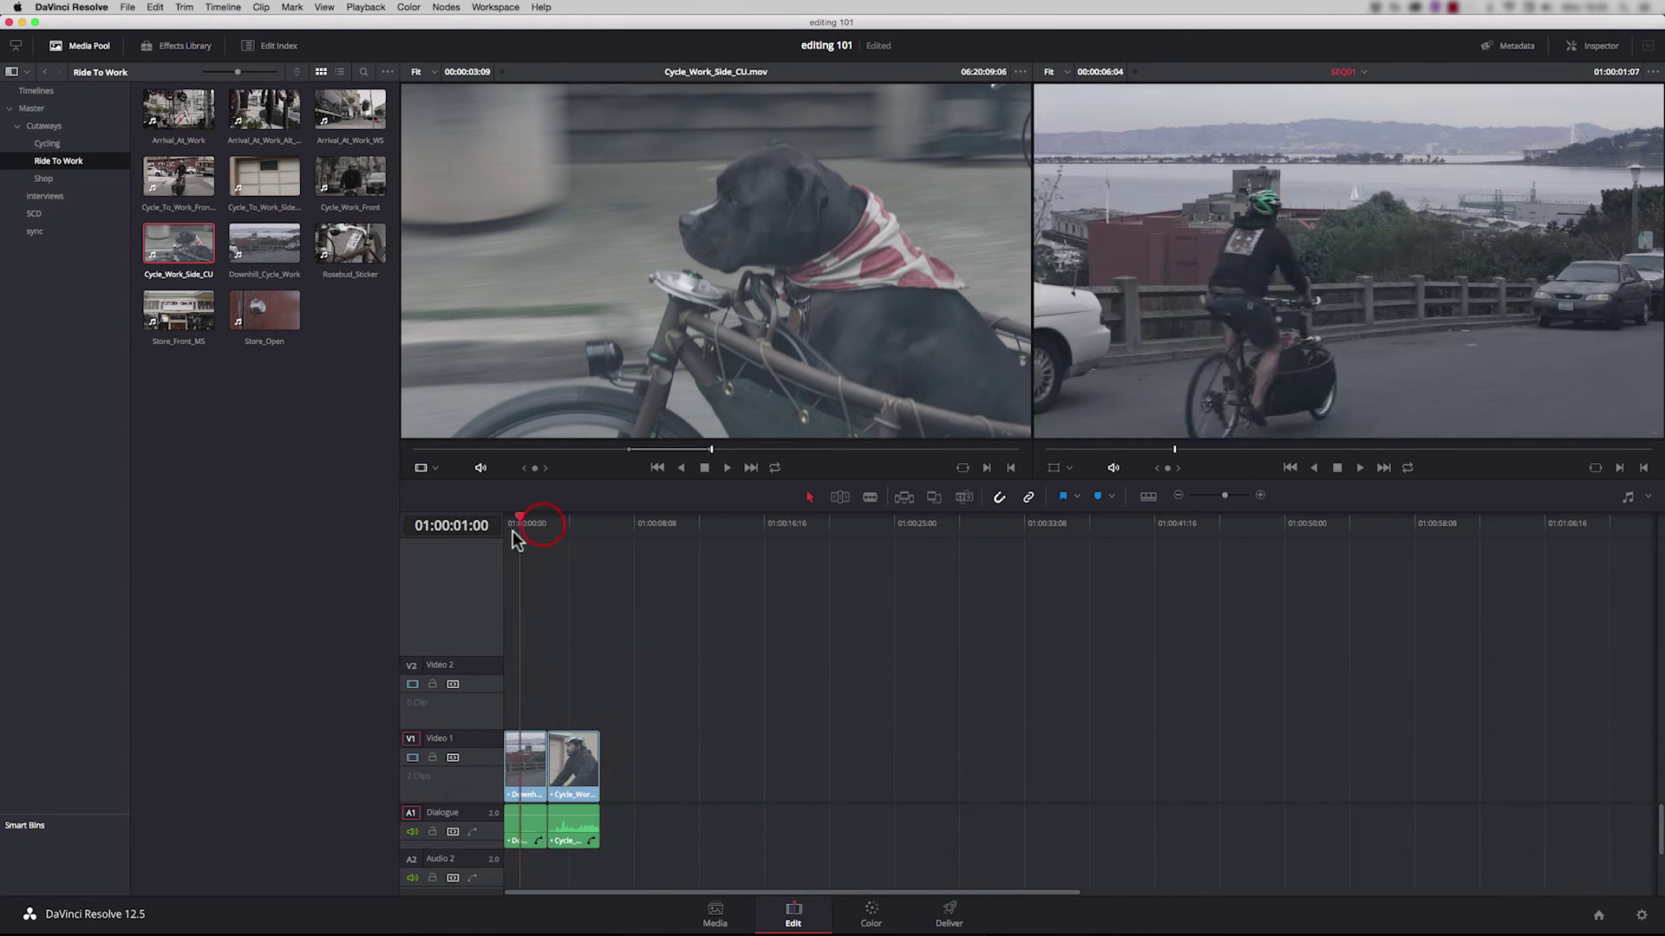
pyautogui.moveTo(531, 528); pyautogui.dragTo(503, 593)
pyautogui.press('space')
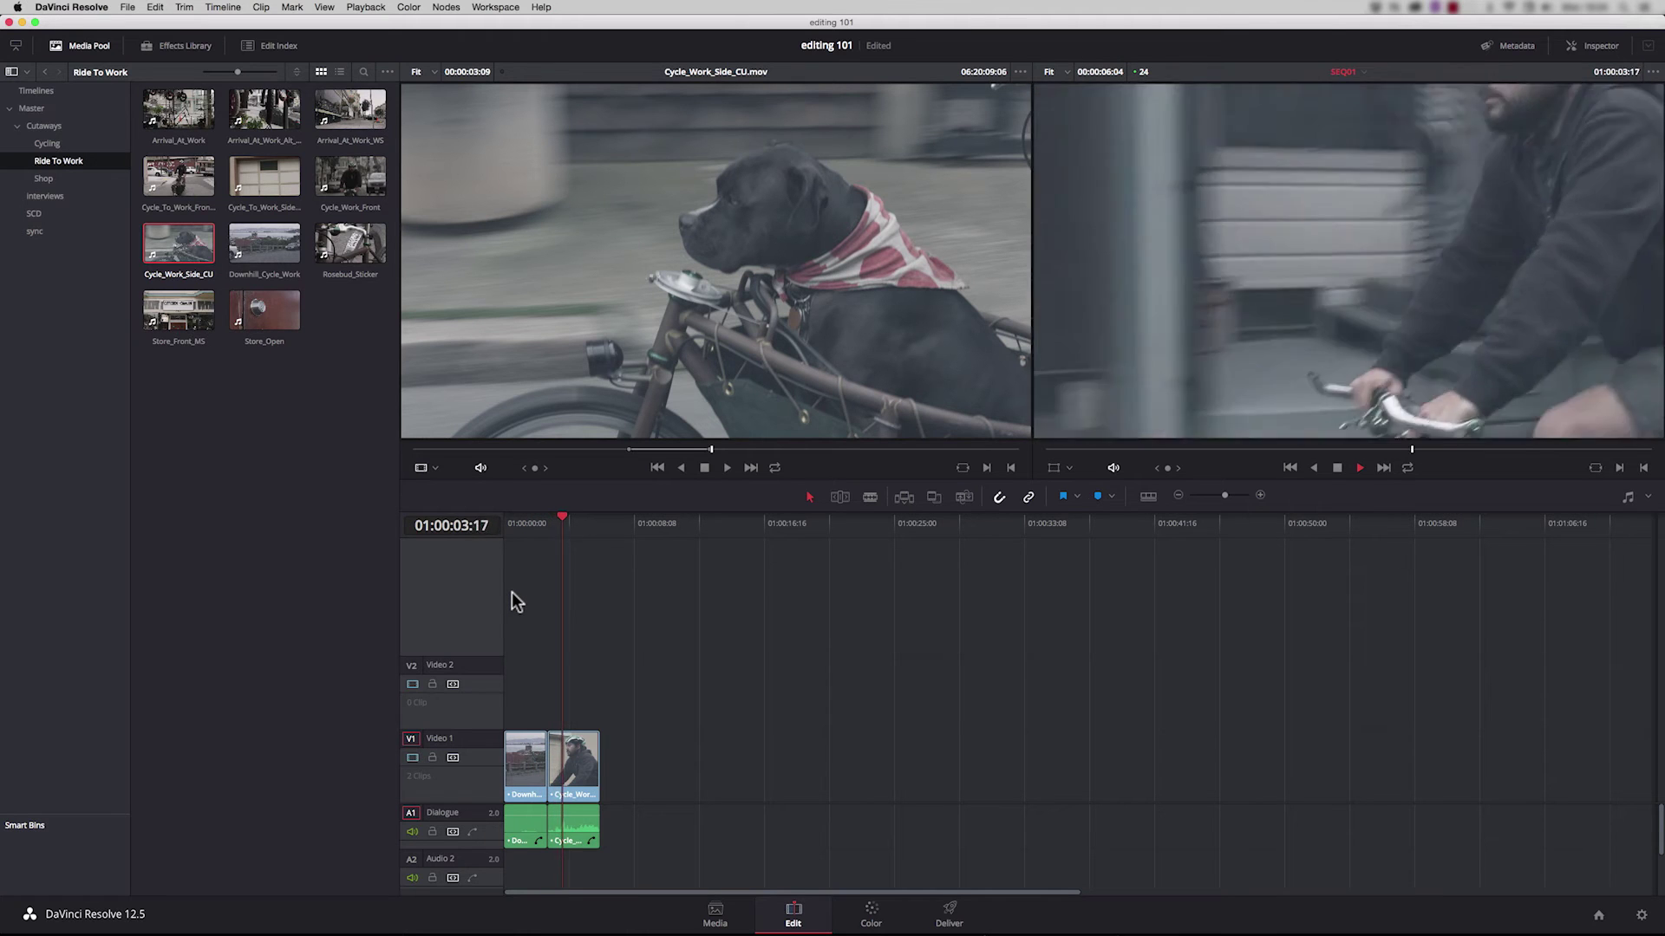
pyautogui.hotkey('shift', ']')
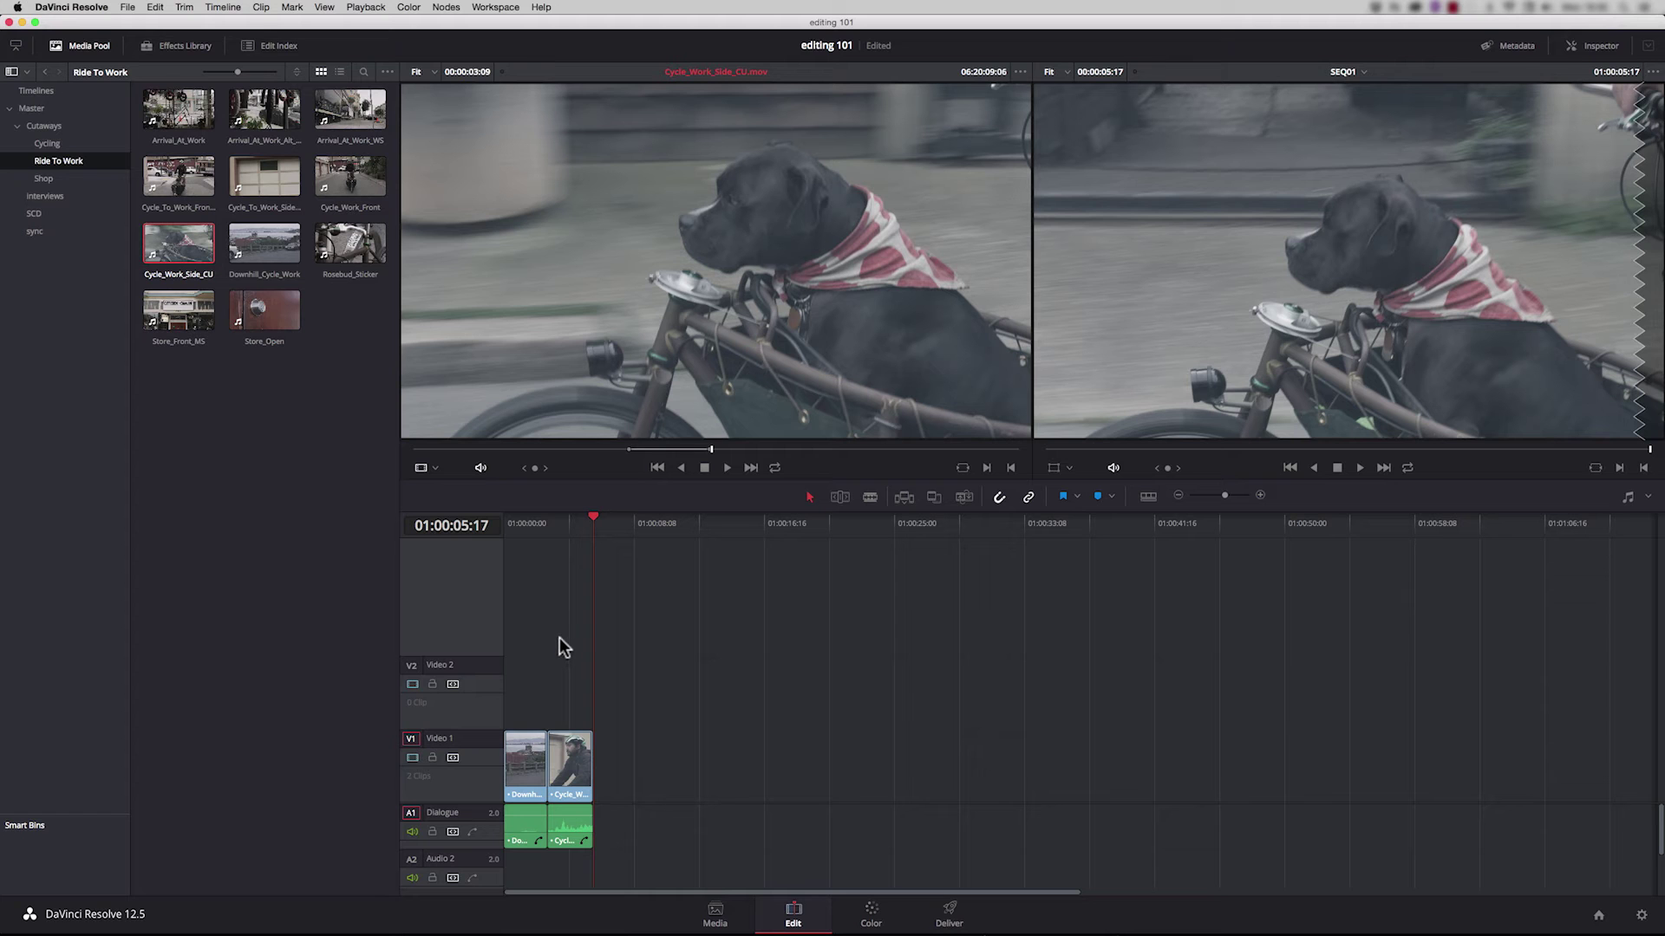
# - Mark an Out point on Cycle_Work_Front and append the 2:22 section after the side close-up
pyautogui.moveTo(350, 176); pyautogui.dragTo(624, 239)
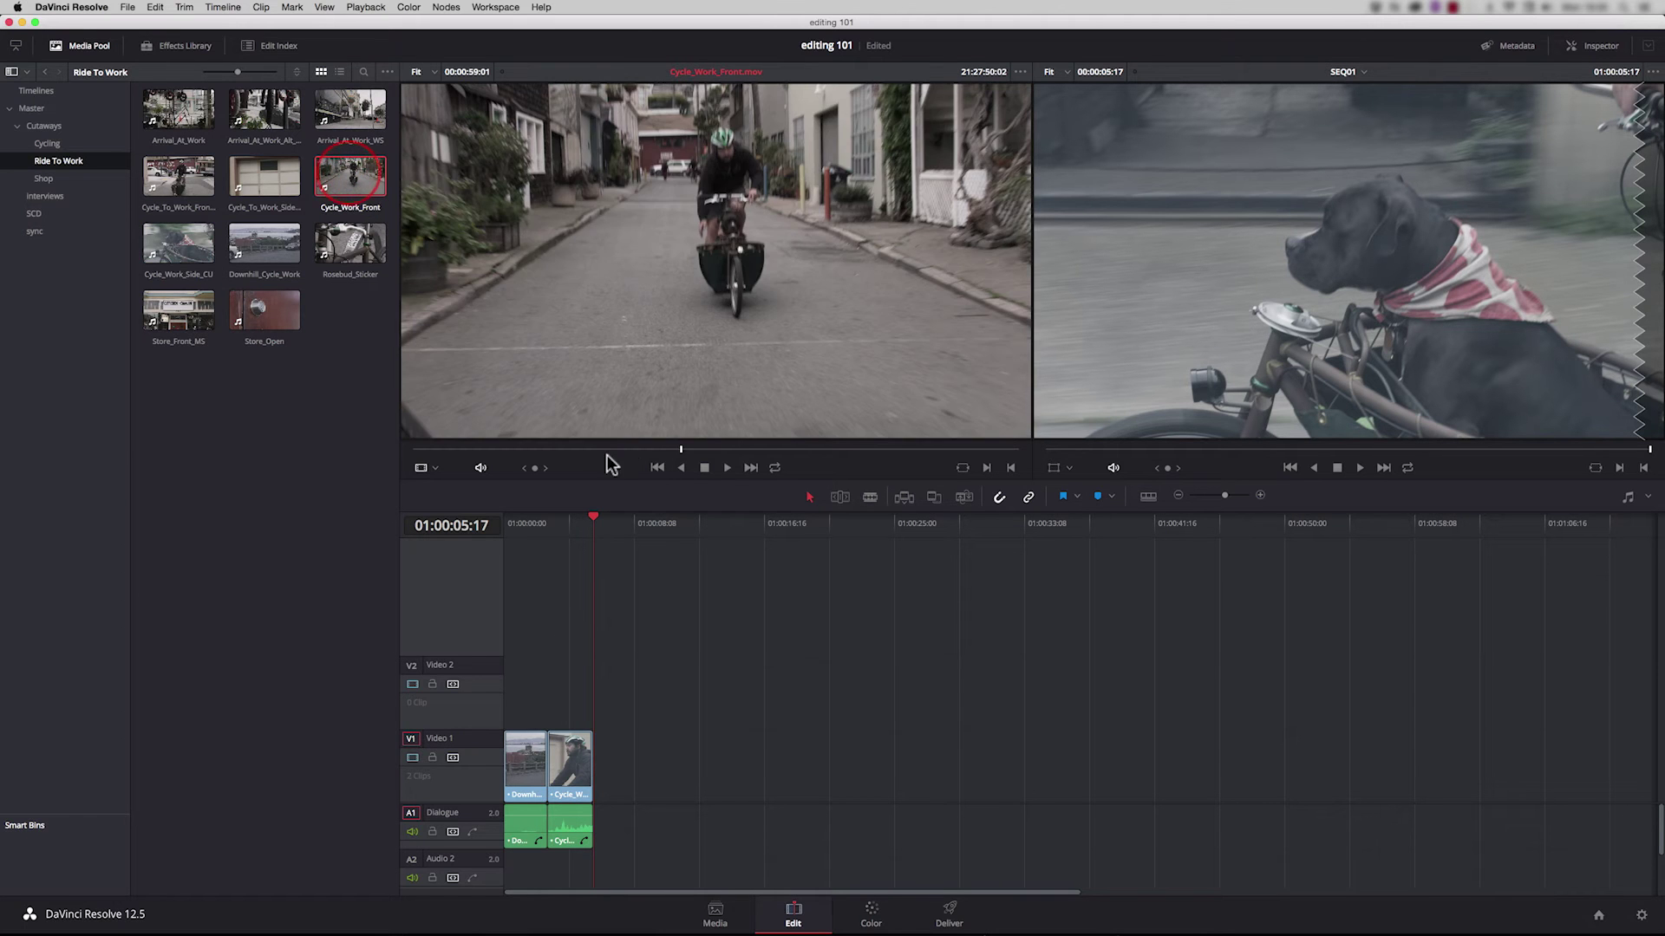
pyautogui.moveTo(642, 450); pyautogui.dragTo(667, 450)
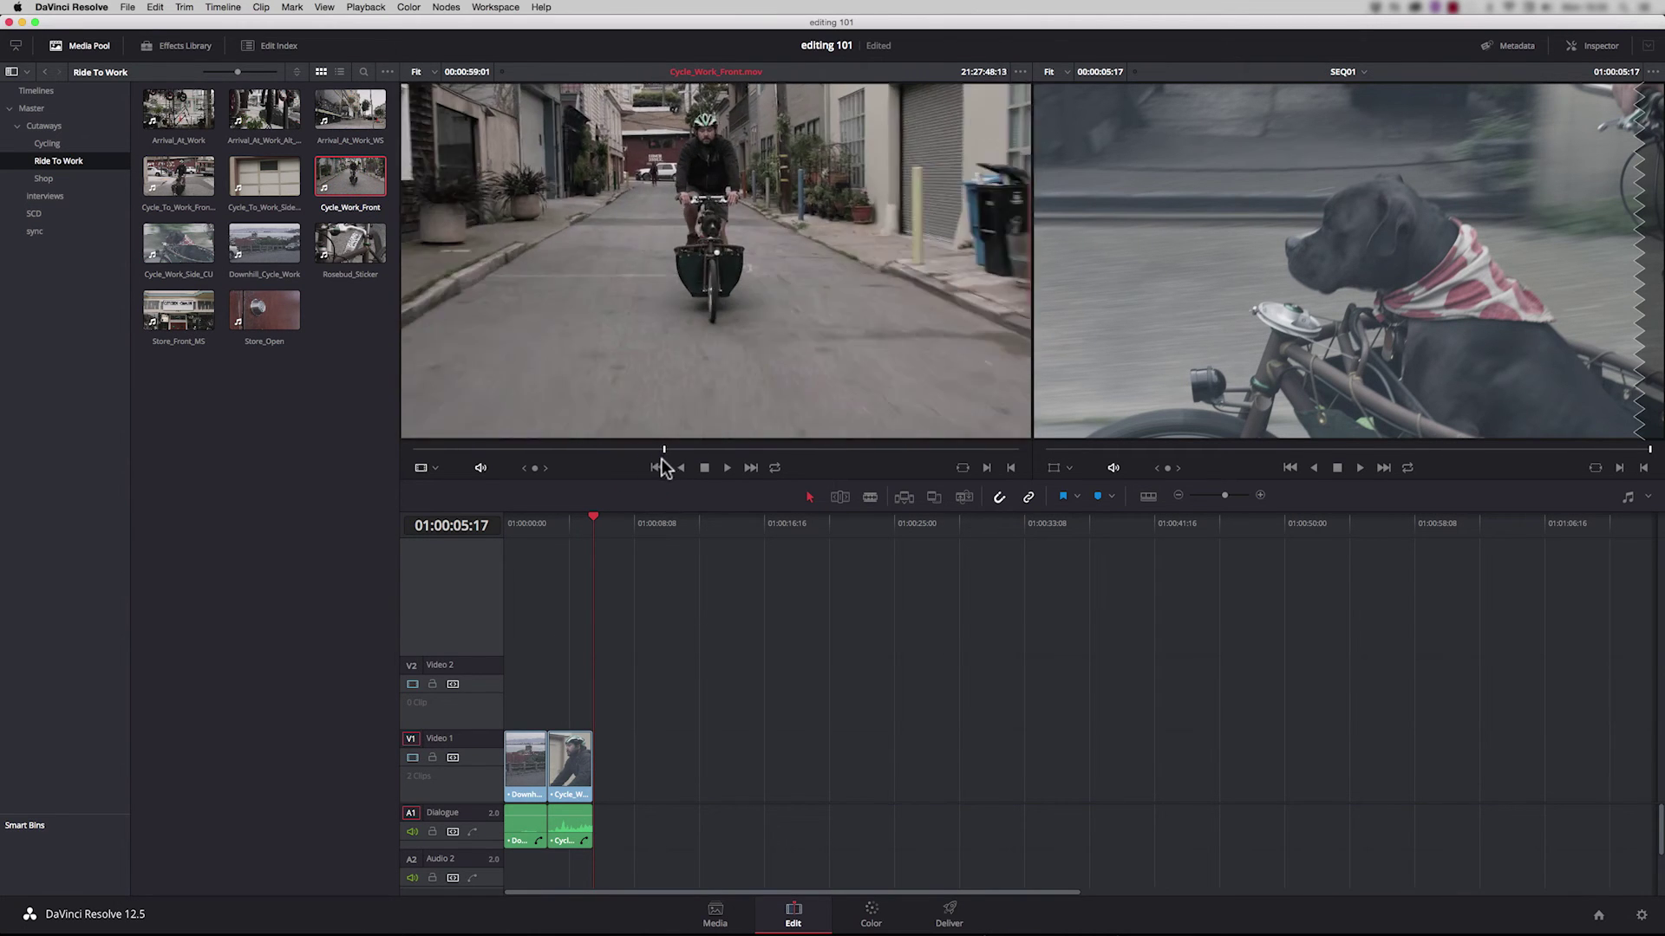
pyautogui.press('space')
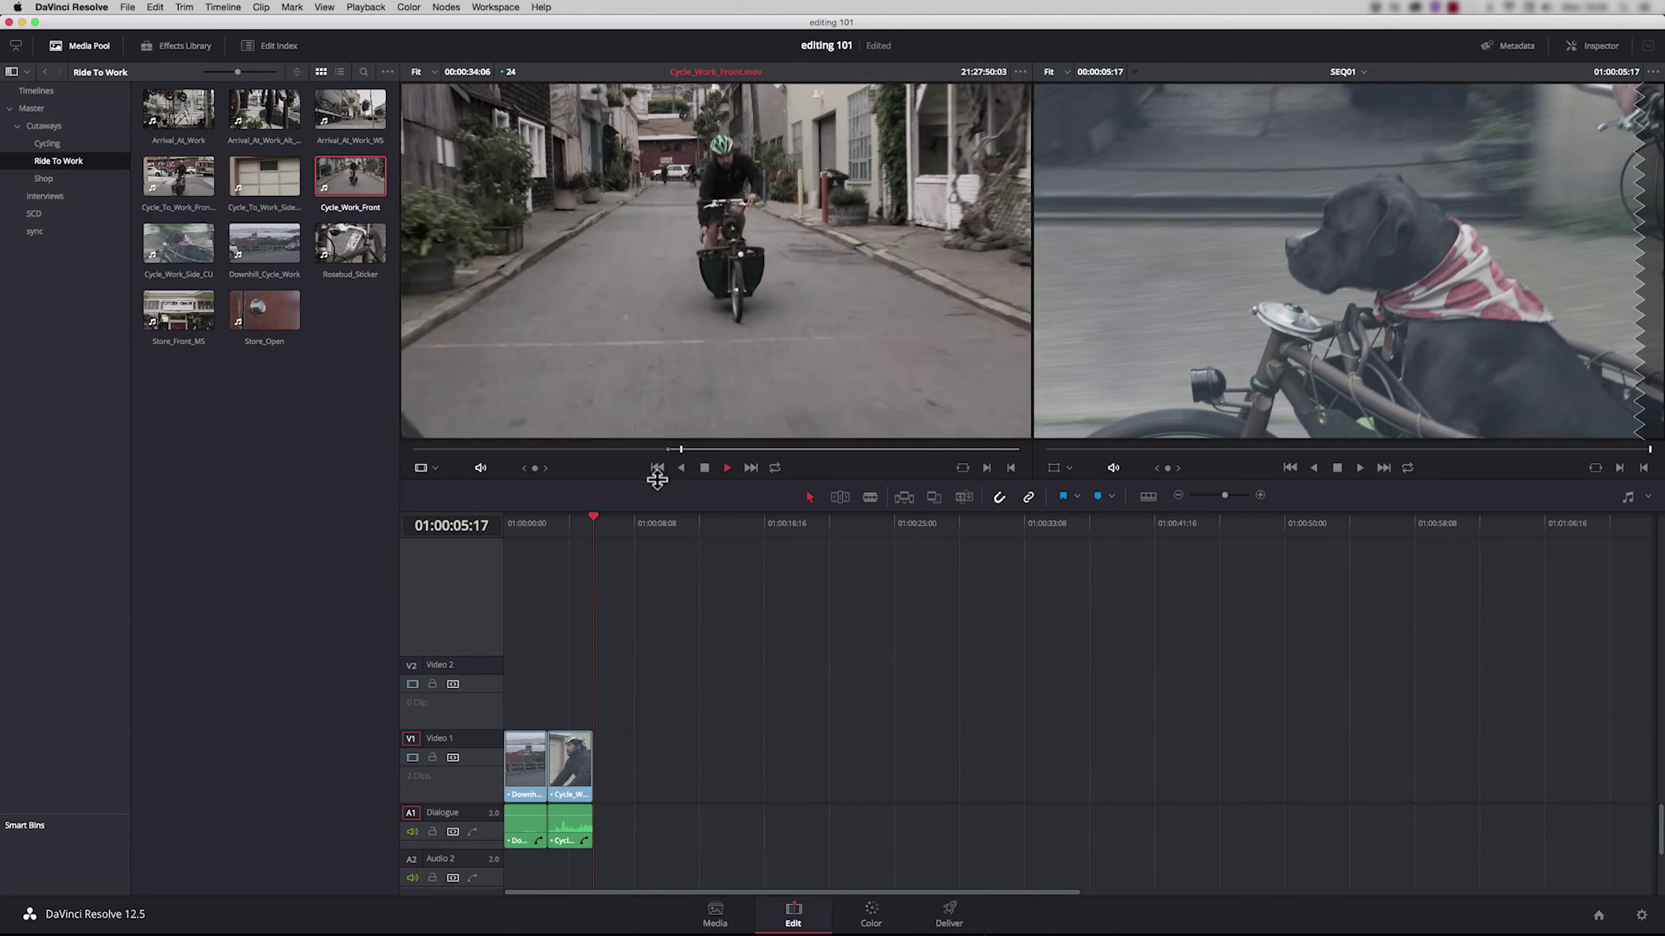
pyautogui.press('space')
pyautogui.press('o')
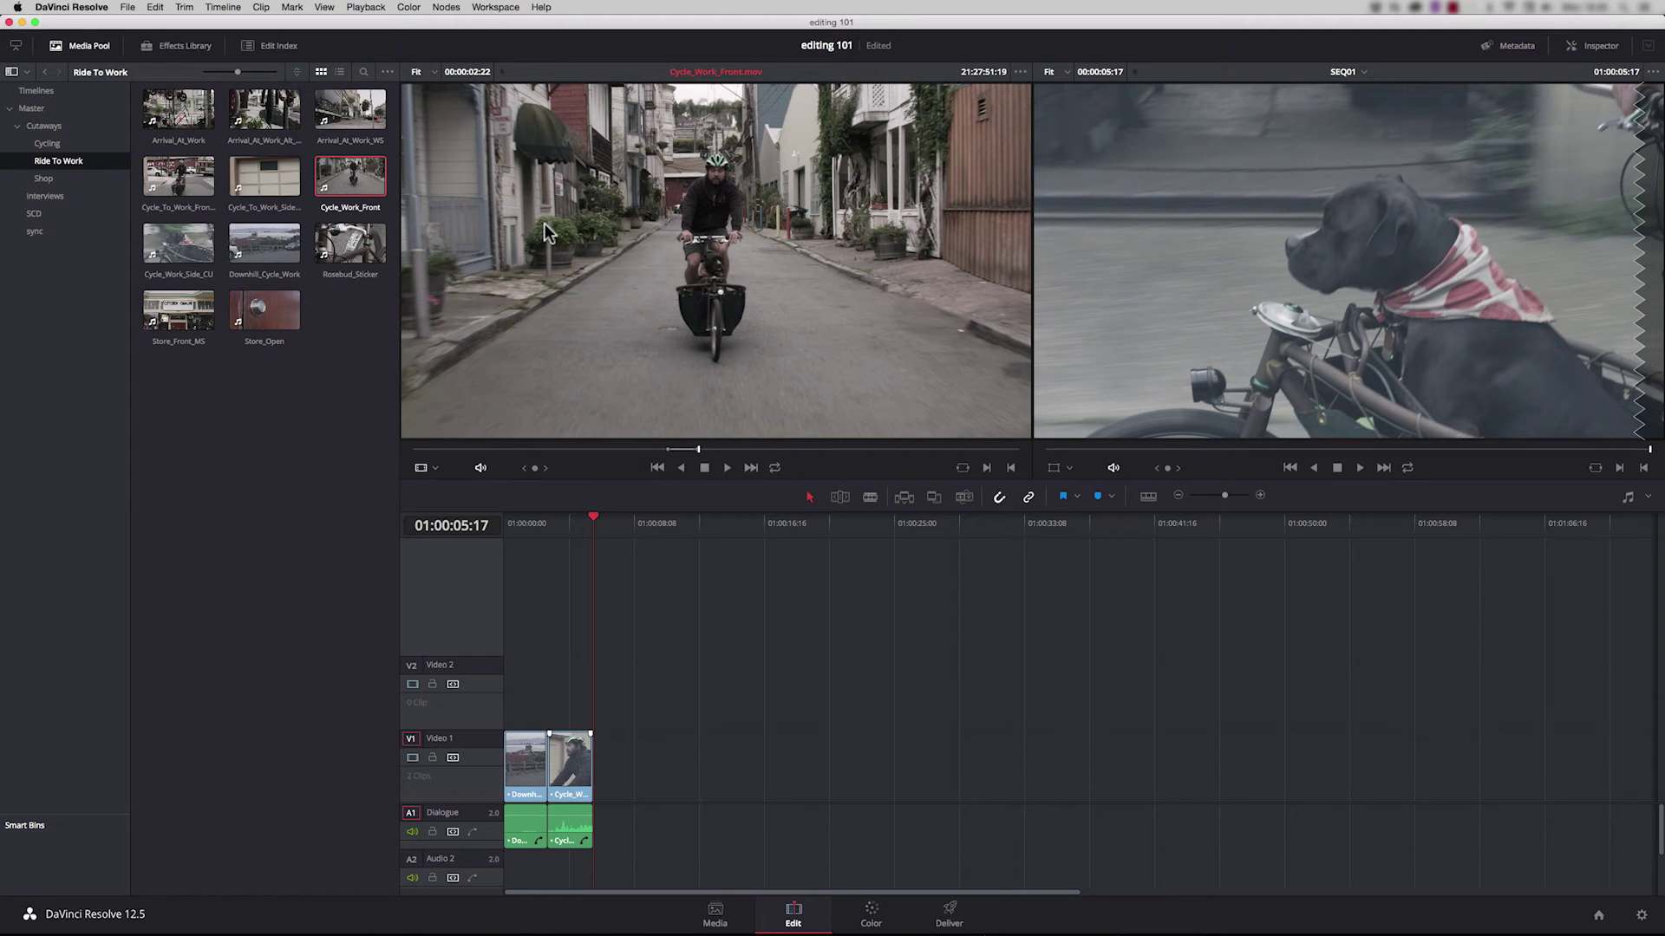
pyautogui.moveTo(545, 224); pyautogui.dragTo(1578, 198)
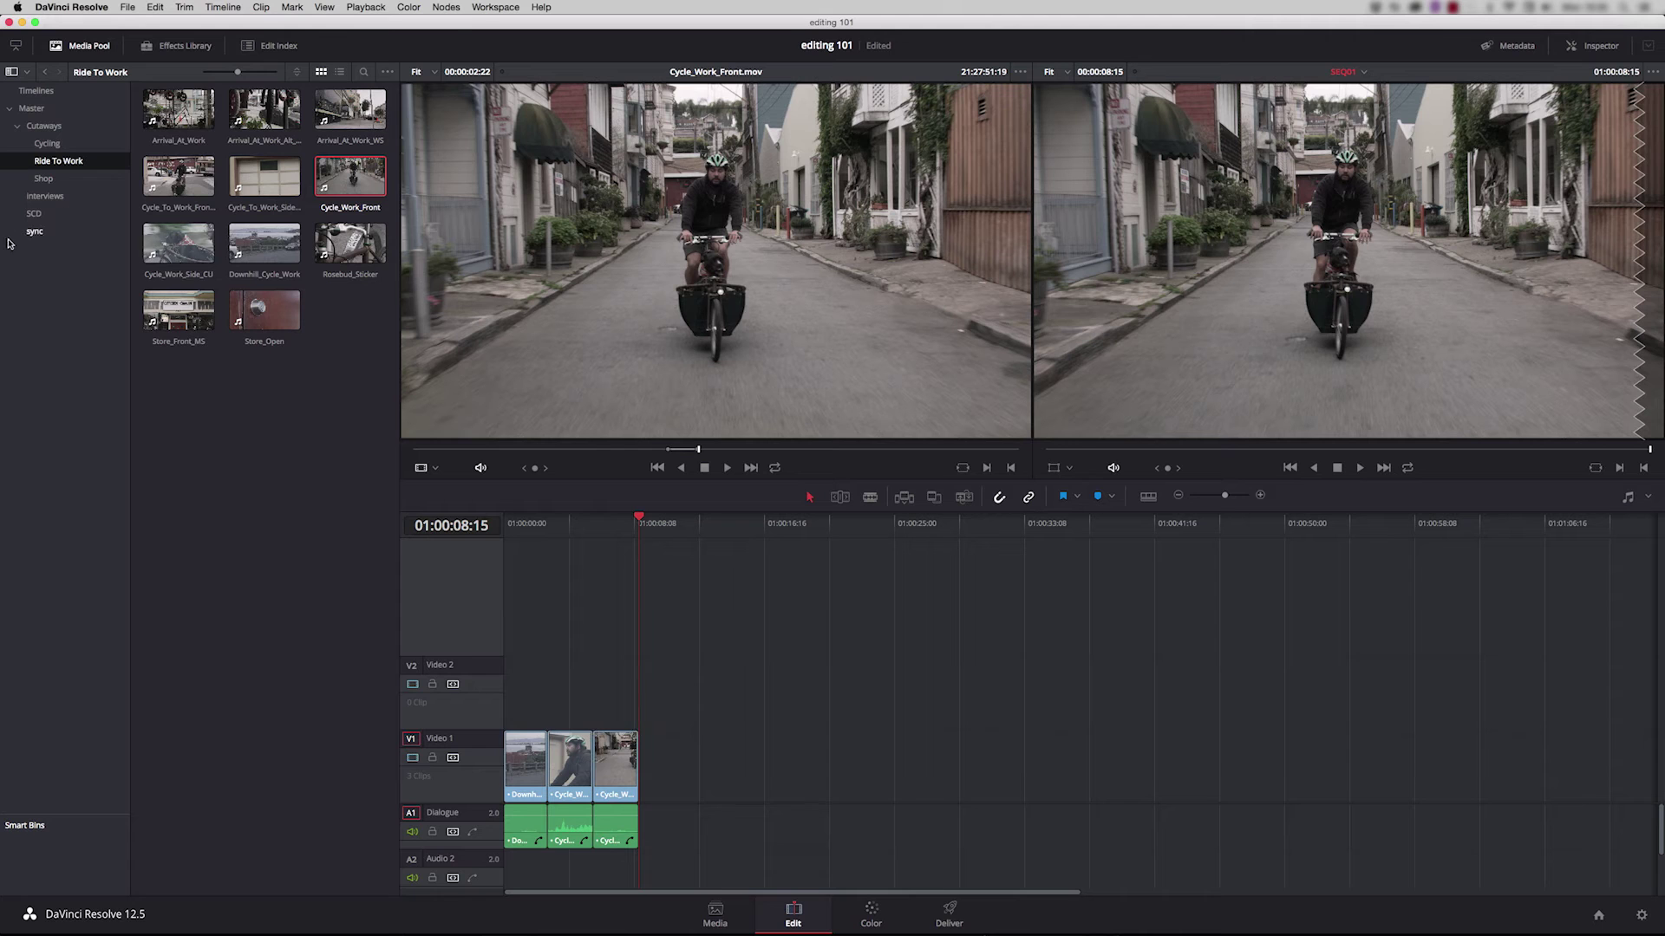
# - Load Interview_04 from the sync bin into the source viewer with the zoomed audio waveform shown
pyautogui.click(33, 231)
pyautogui.moveTo(177, 108); pyautogui.dragTo(707, 241)
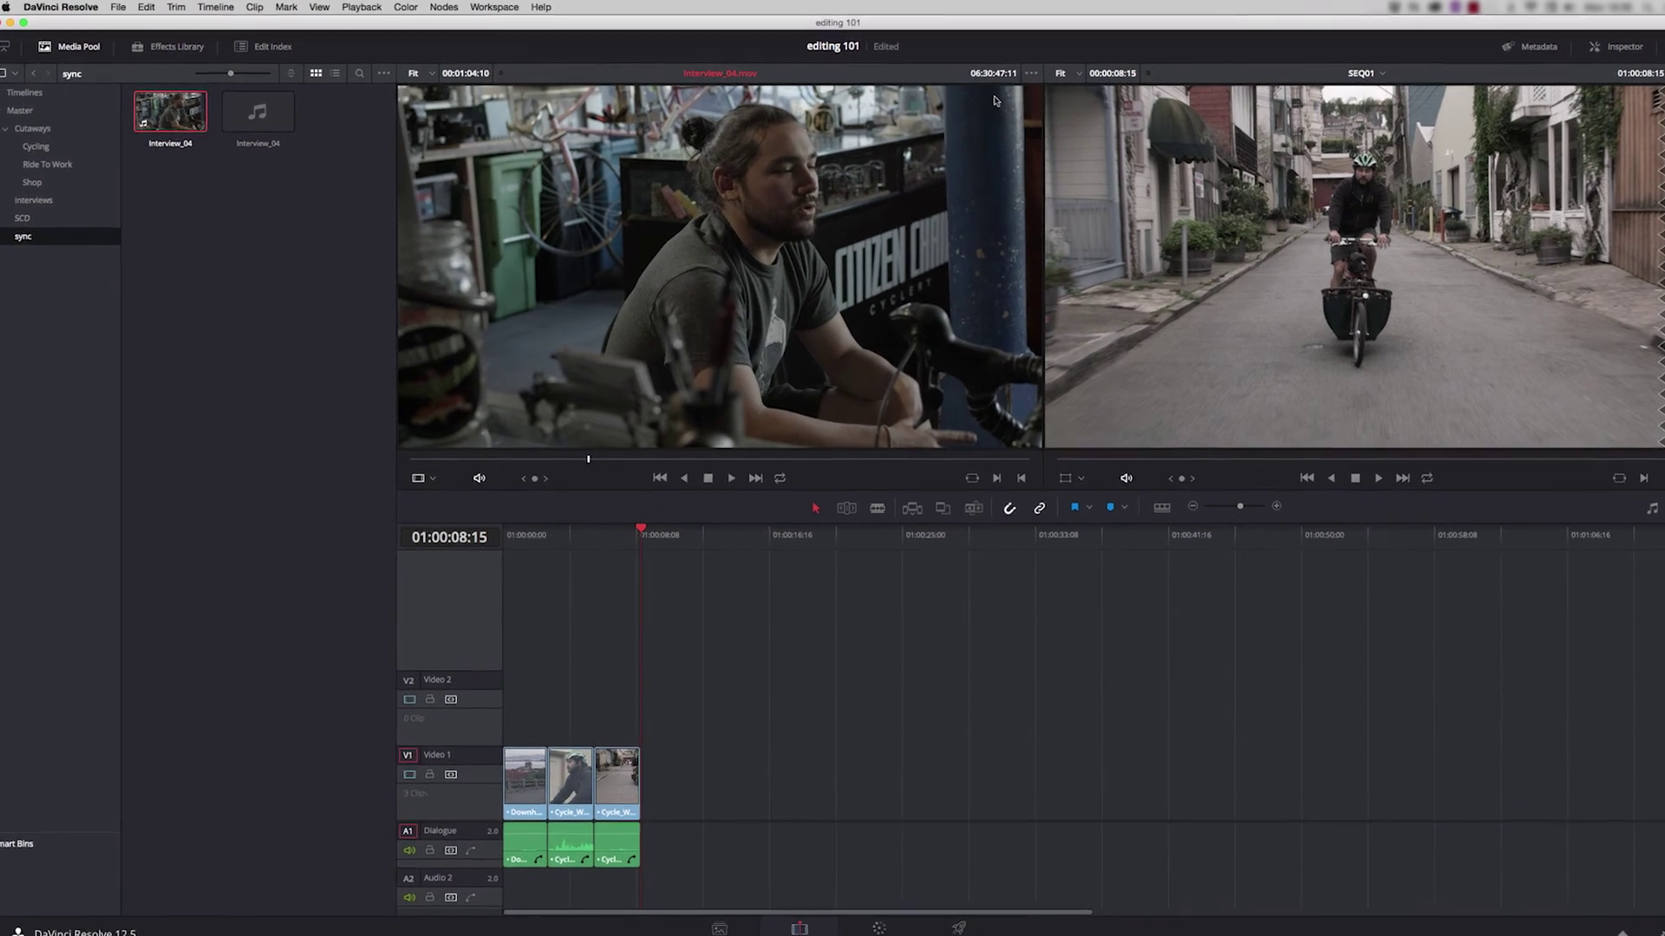
pyautogui.click(1019, 71)
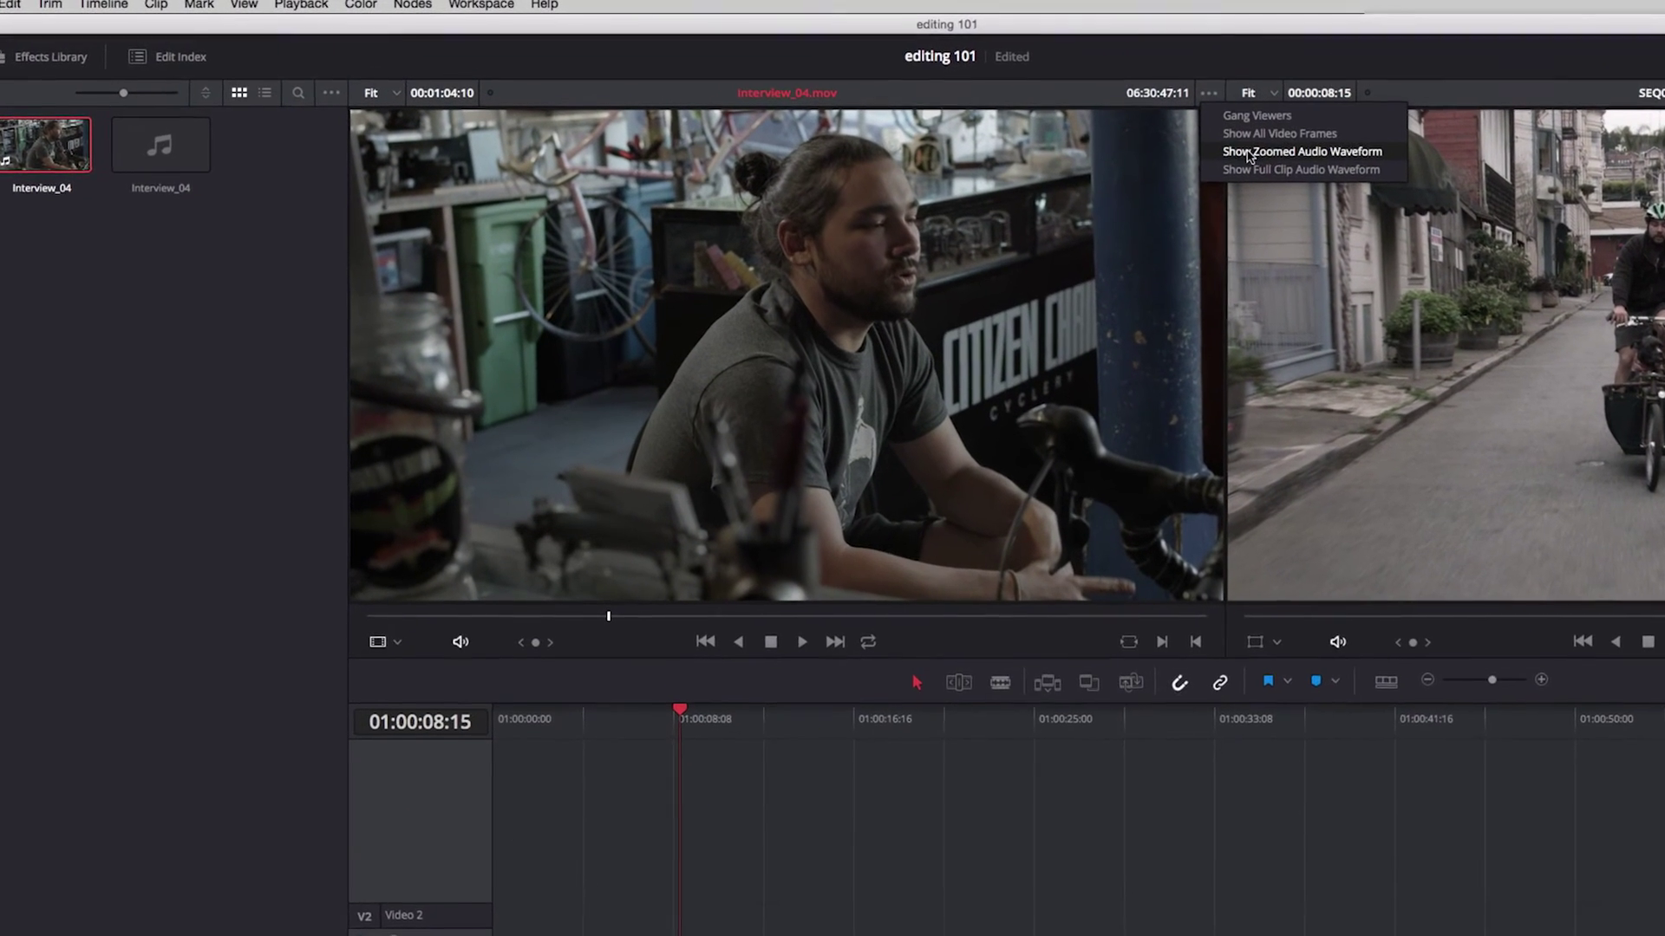
pyautogui.click(1322, 159)
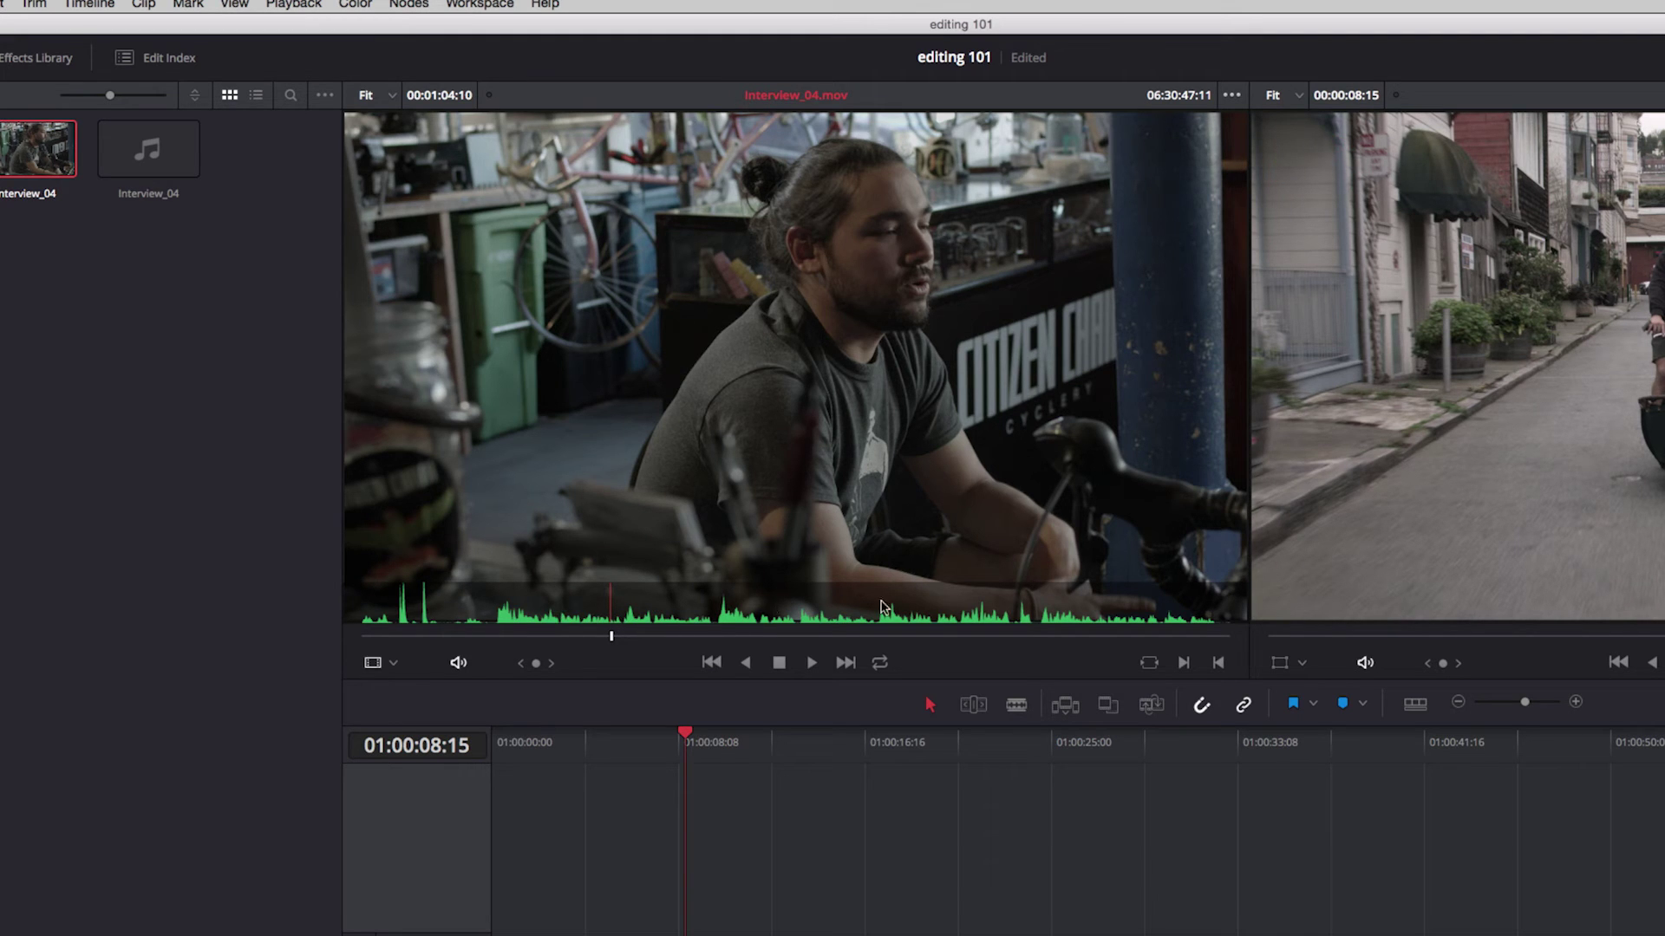
# - Play the interview and mark an out point for a 6:10 range
pyautogui.click(475, 636)
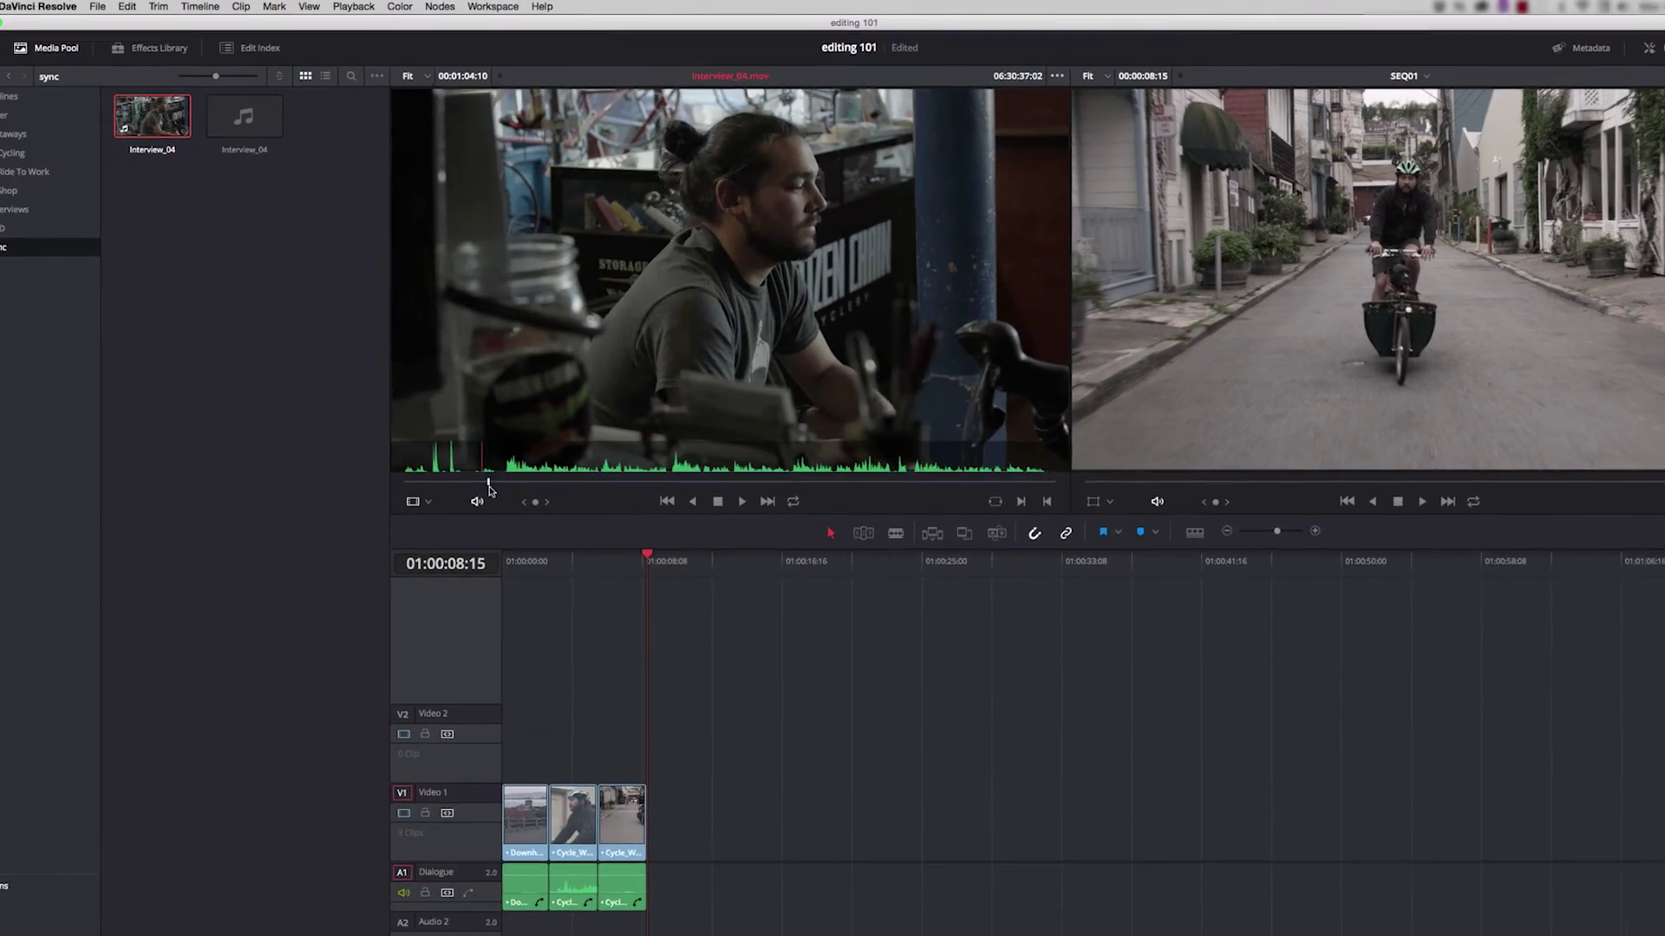
pyautogui.press('space')
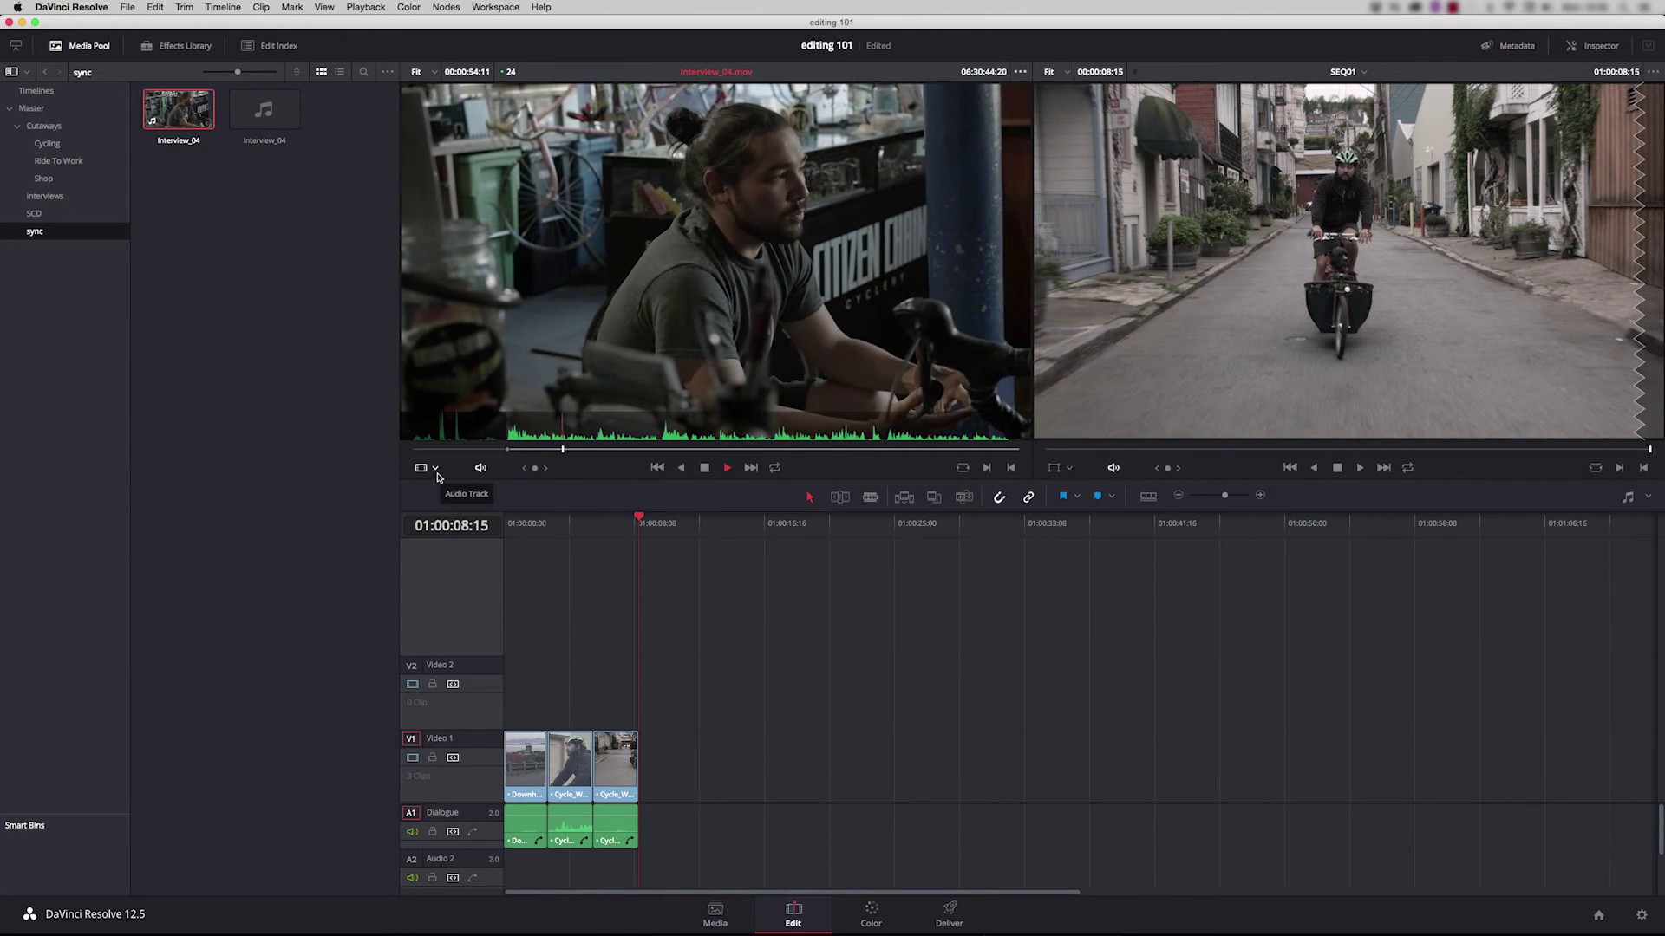
pyautogui.press('o')
pyautogui.press('space')
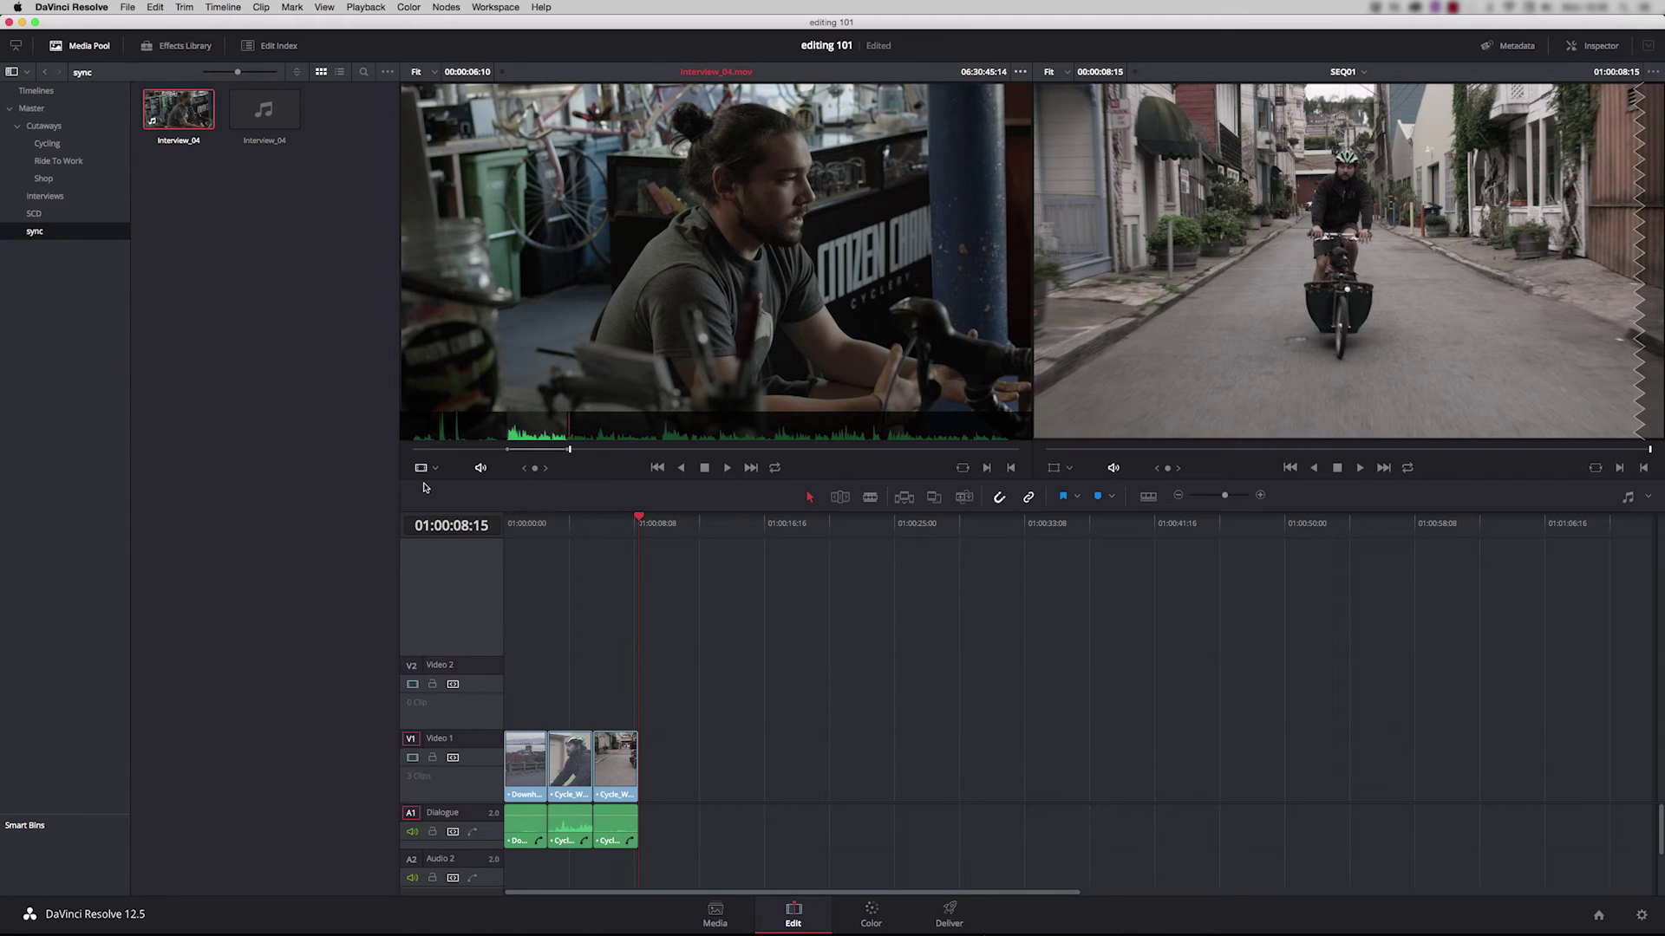
# - Overwrite the Interview_04 range onto Video 1 at the playhead, after the three cycling clips
pyautogui.press('F9')
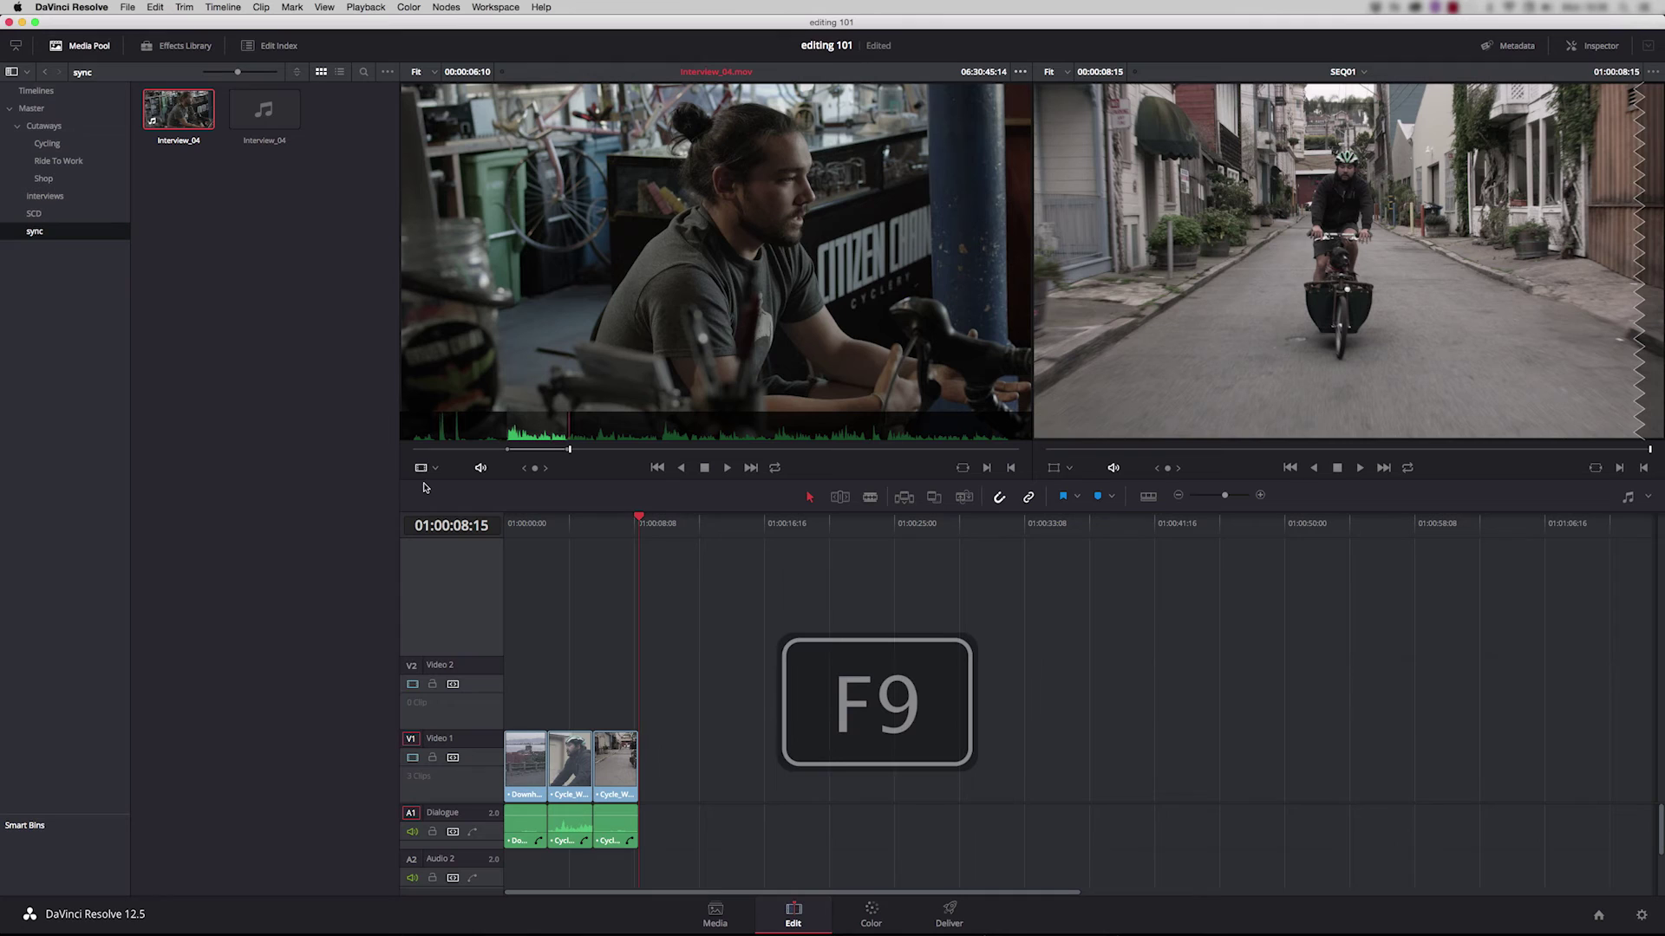
pyautogui.press('F10')
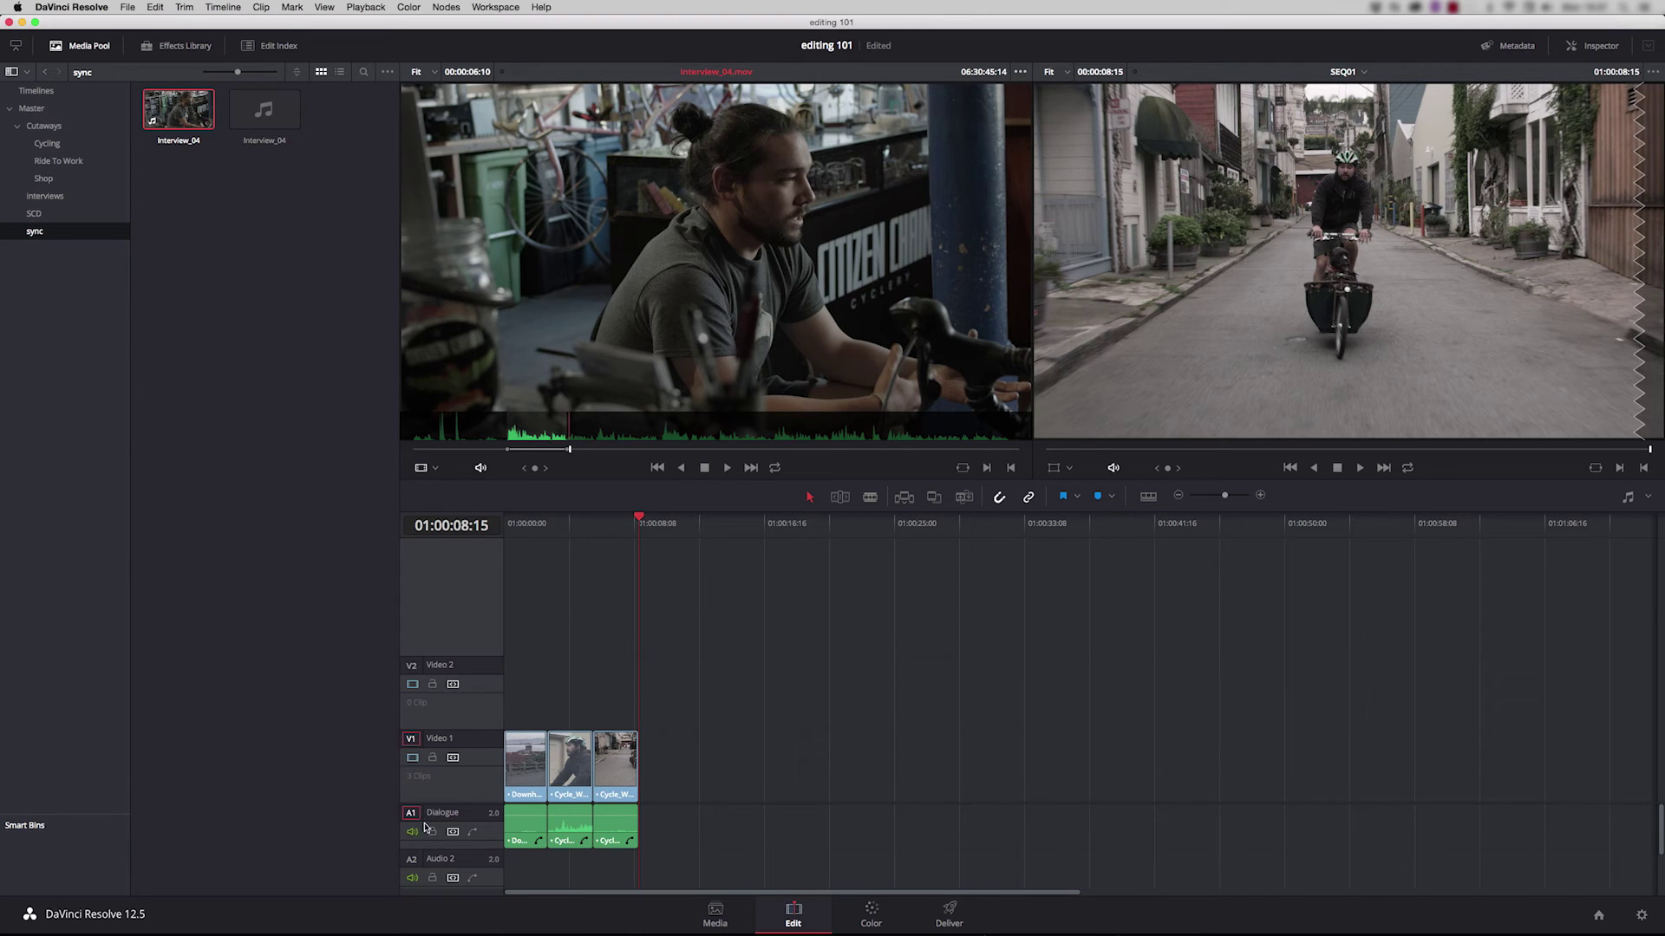
pyautogui.press('F10')
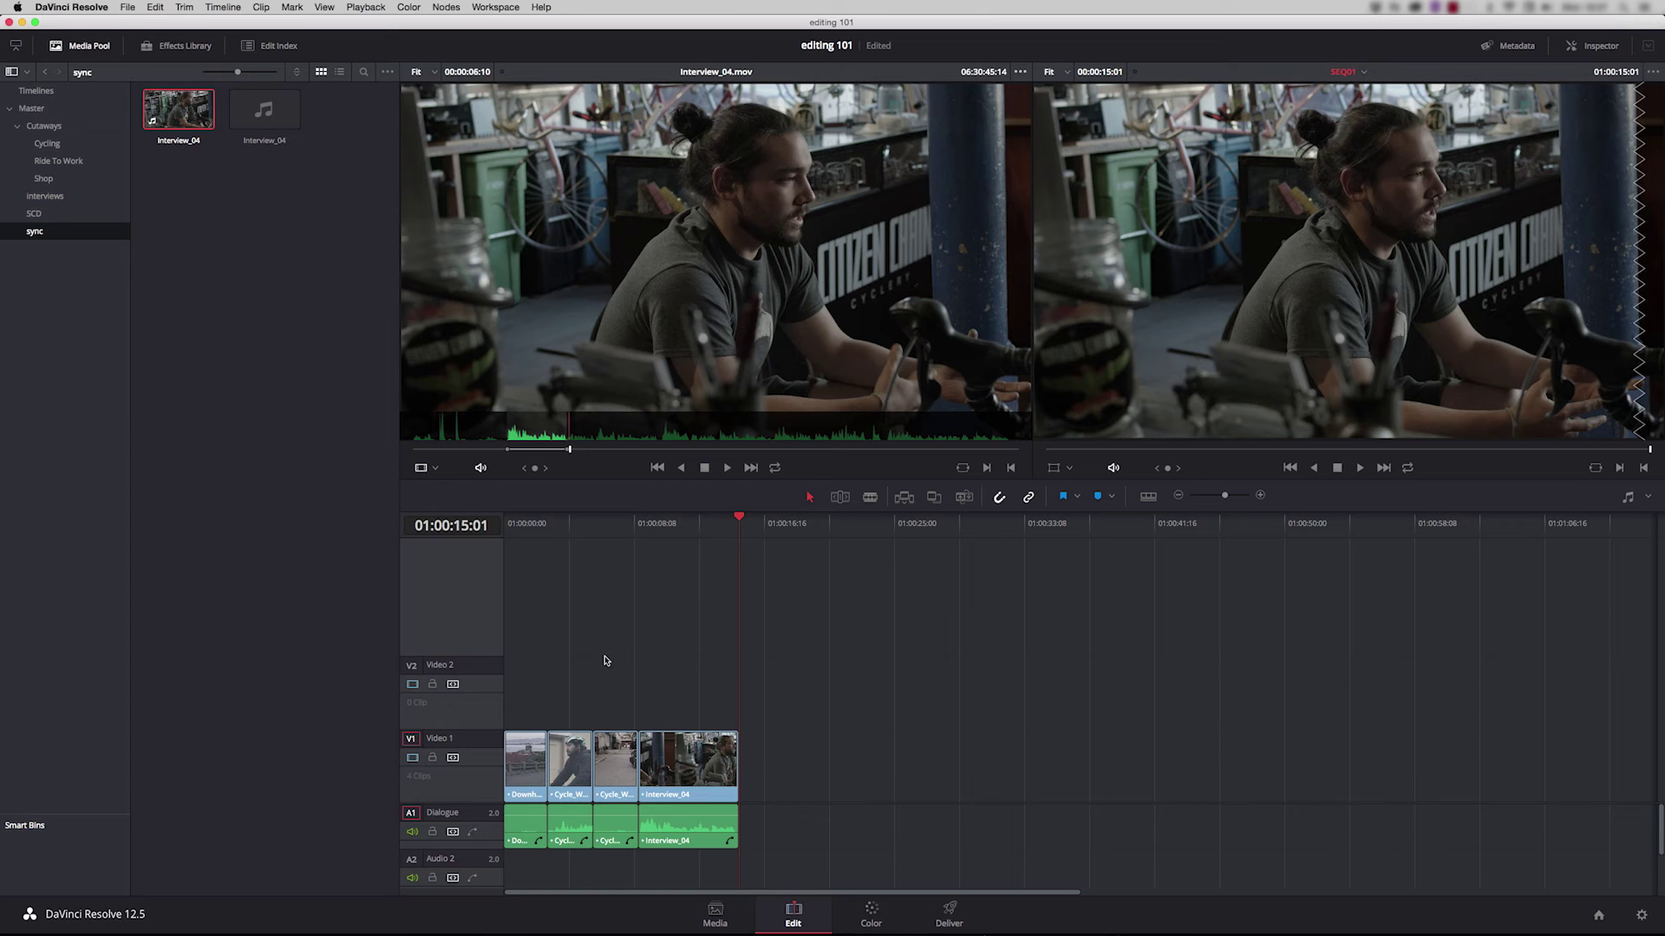
# - Step back and forth between the sequence's edit points to review the cuts
pyautogui.press('Up')
pyautogui.press('Up')
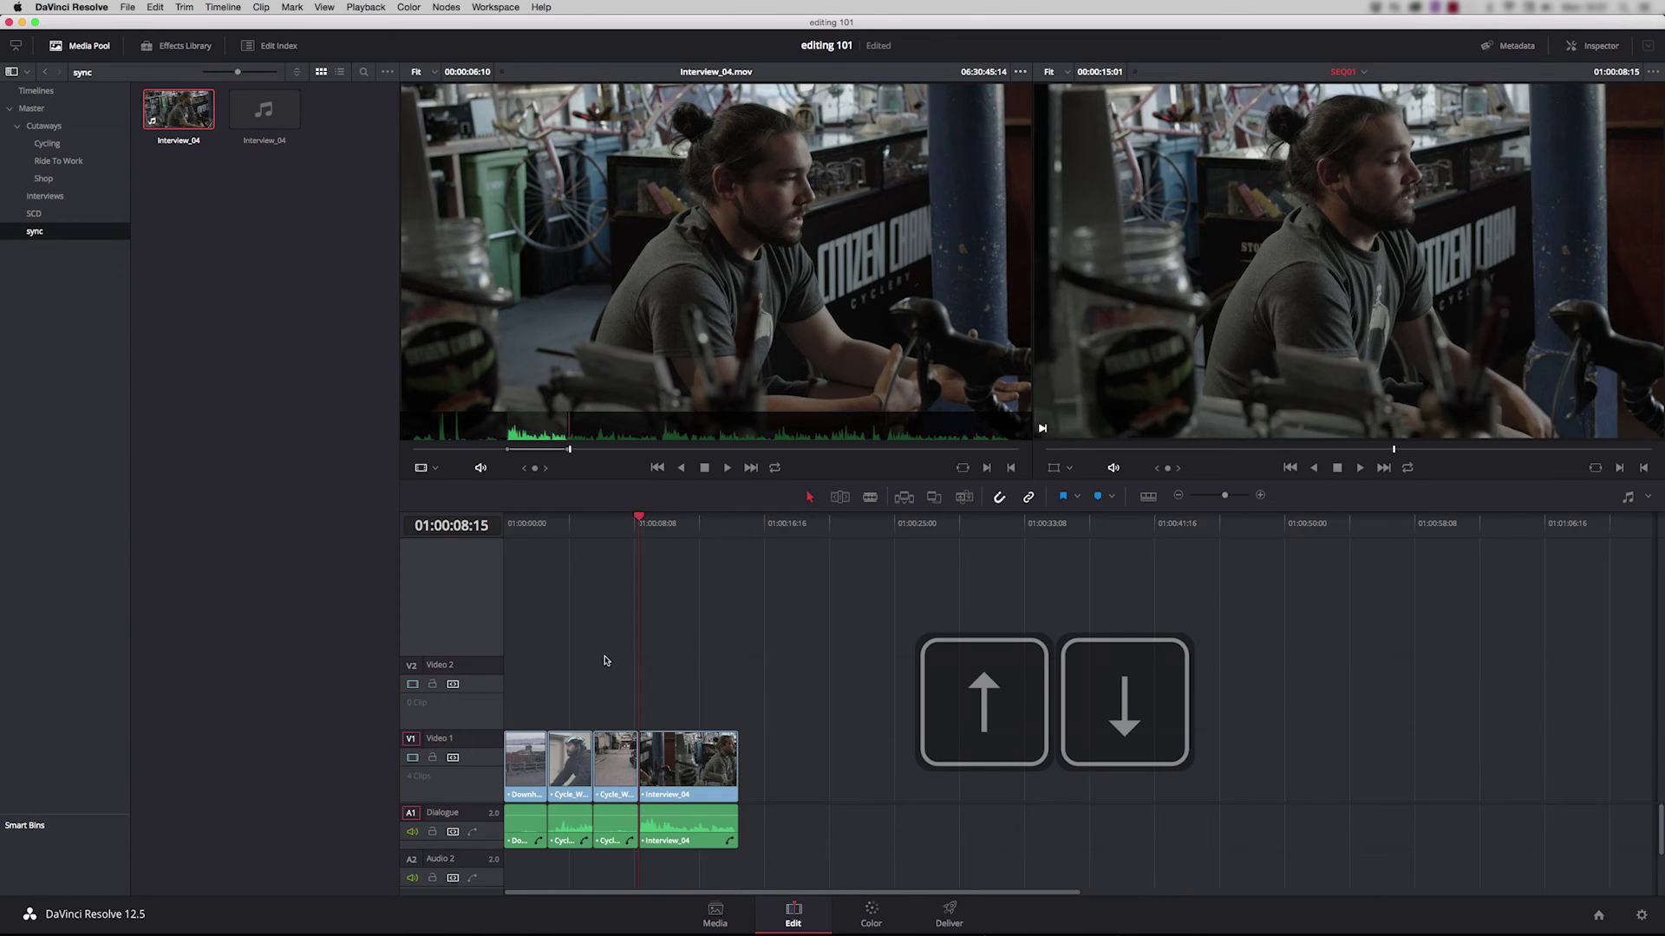
pyautogui.press('Up')
pyautogui.press('Down')
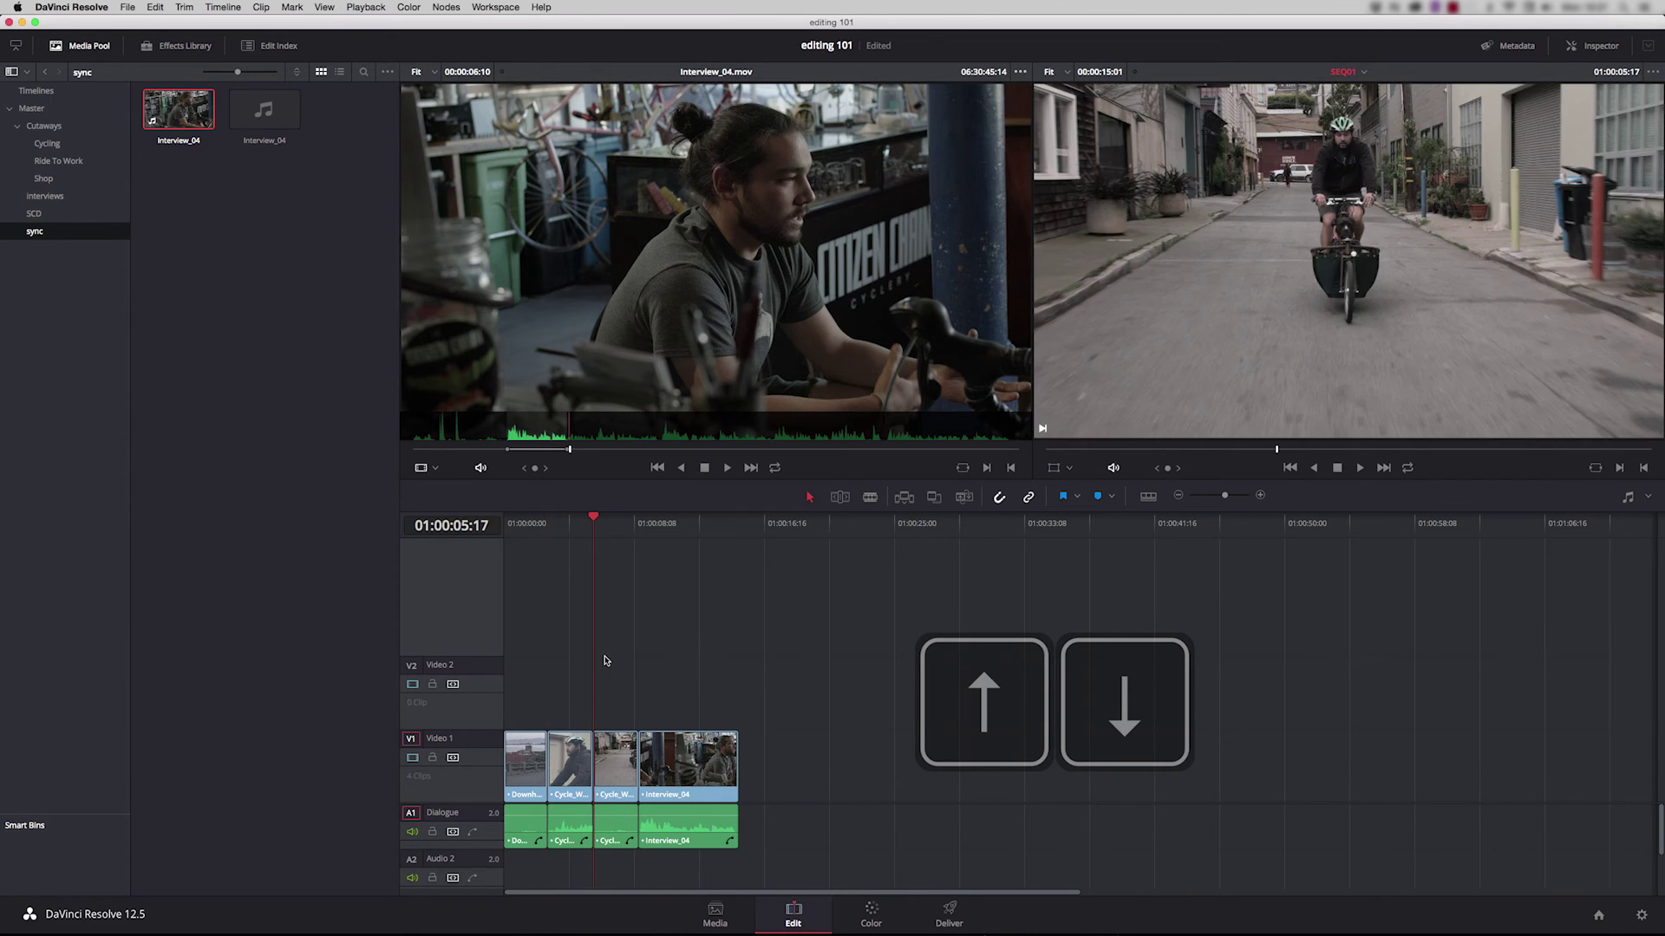
pyautogui.press('Down')
pyautogui.press('Up')
pyautogui.press('Up')
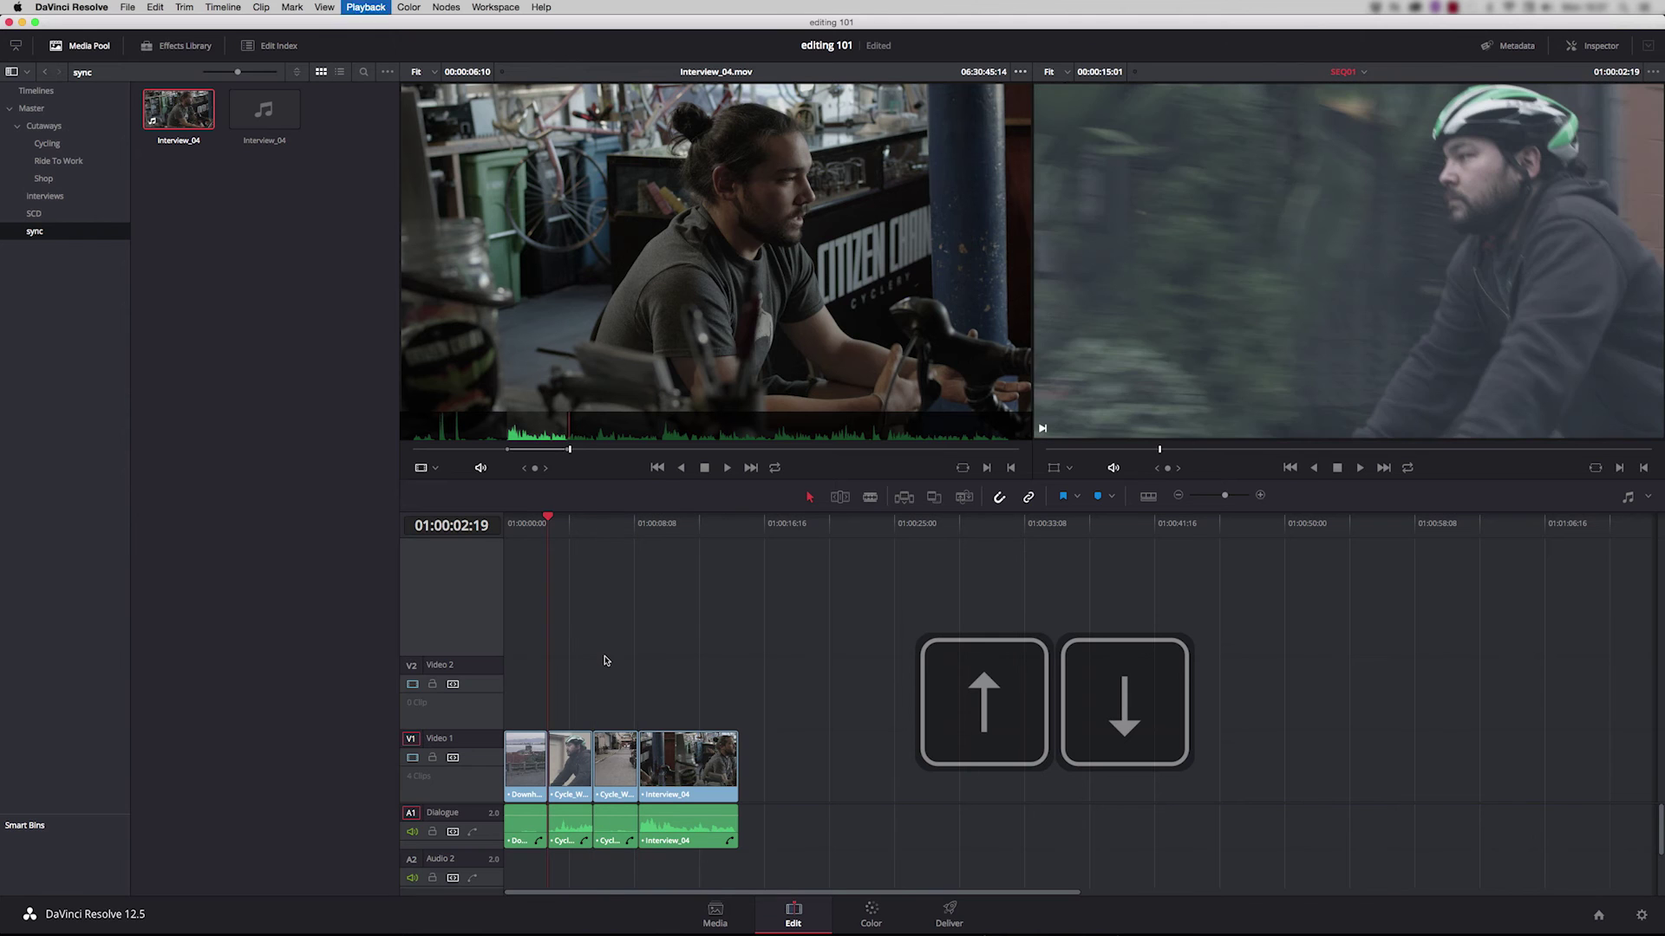
pyautogui.press('Down')
pyautogui.press('Down')
pyautogui.press('Down')
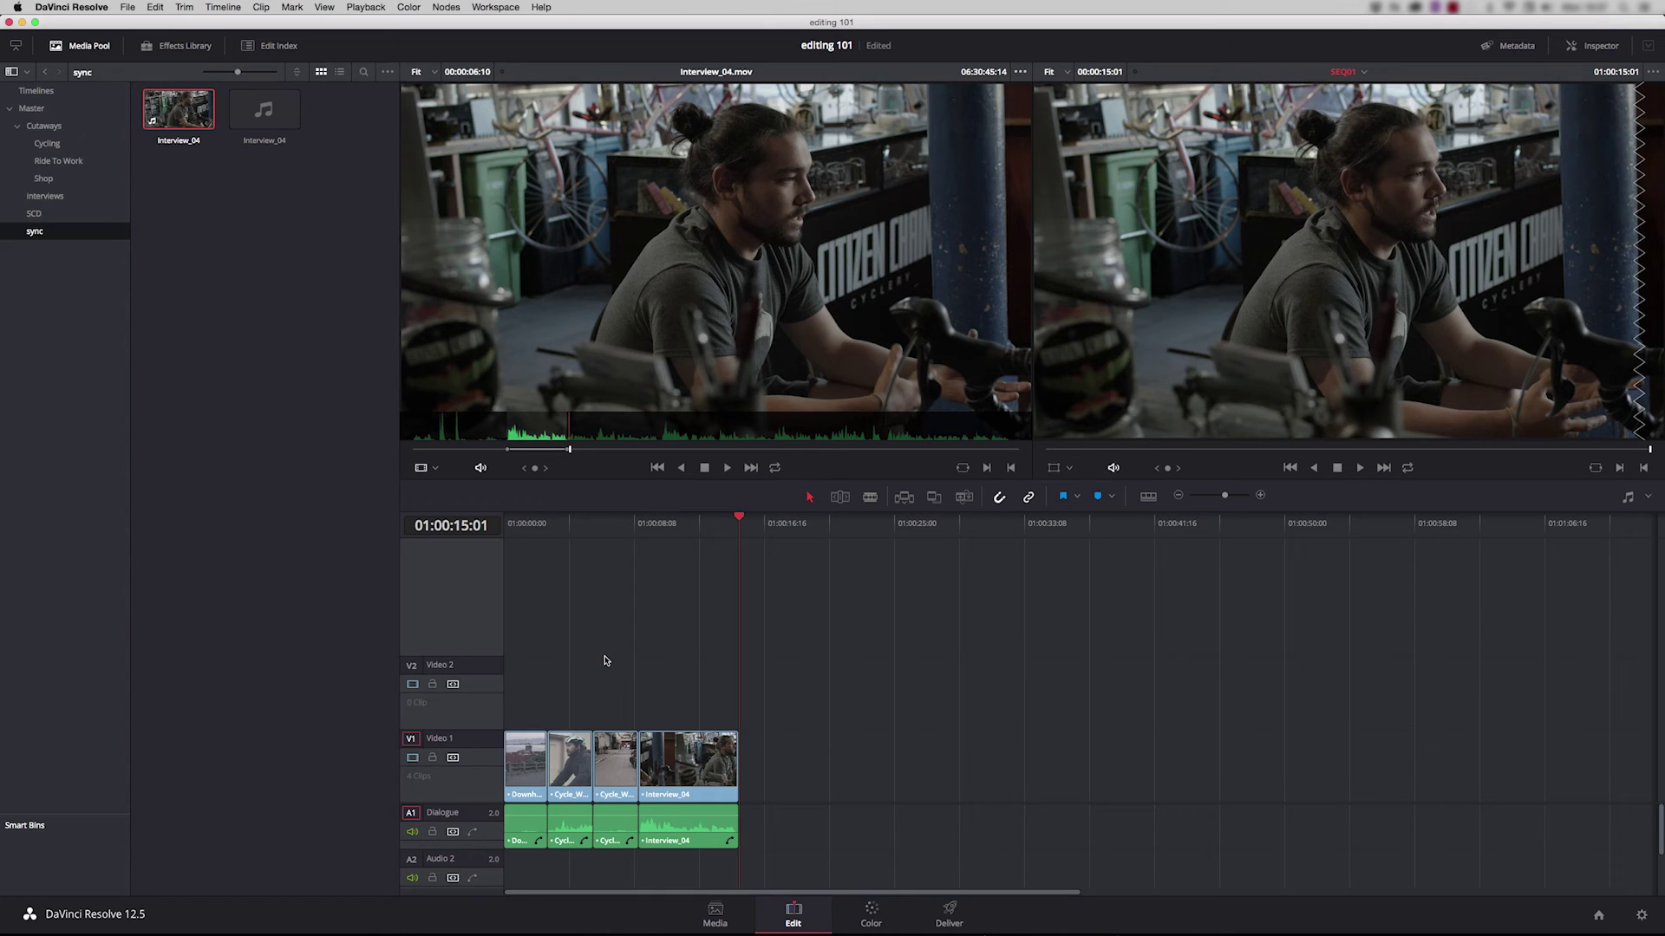
pyautogui.press('Home')
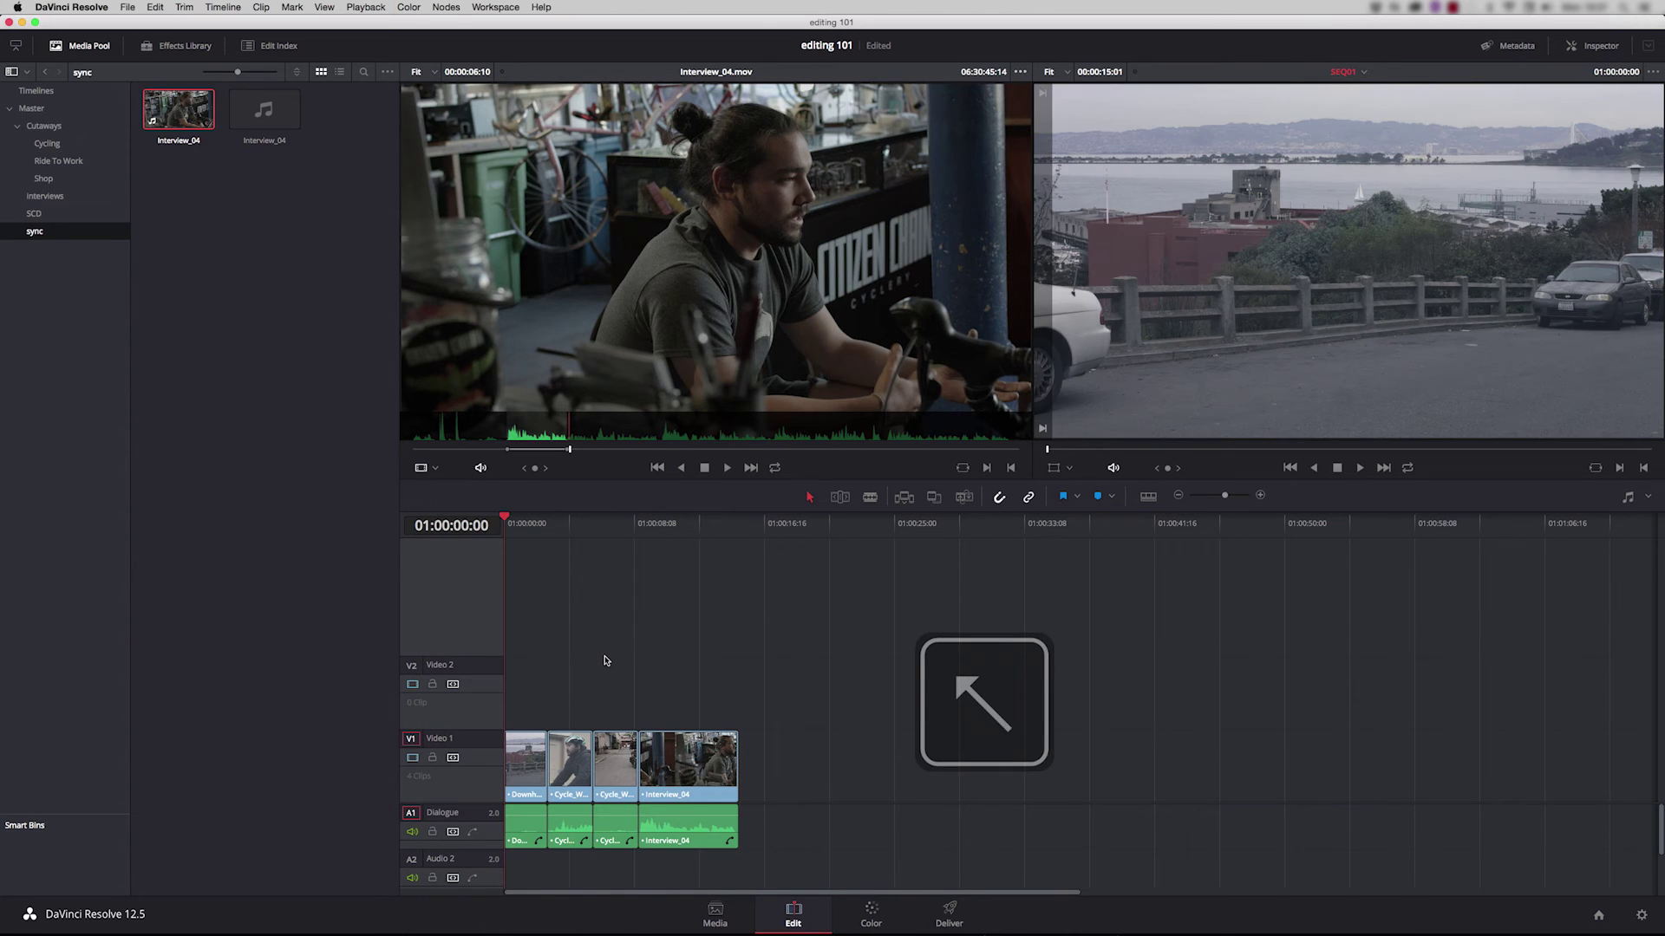
pyautogui.press('End')
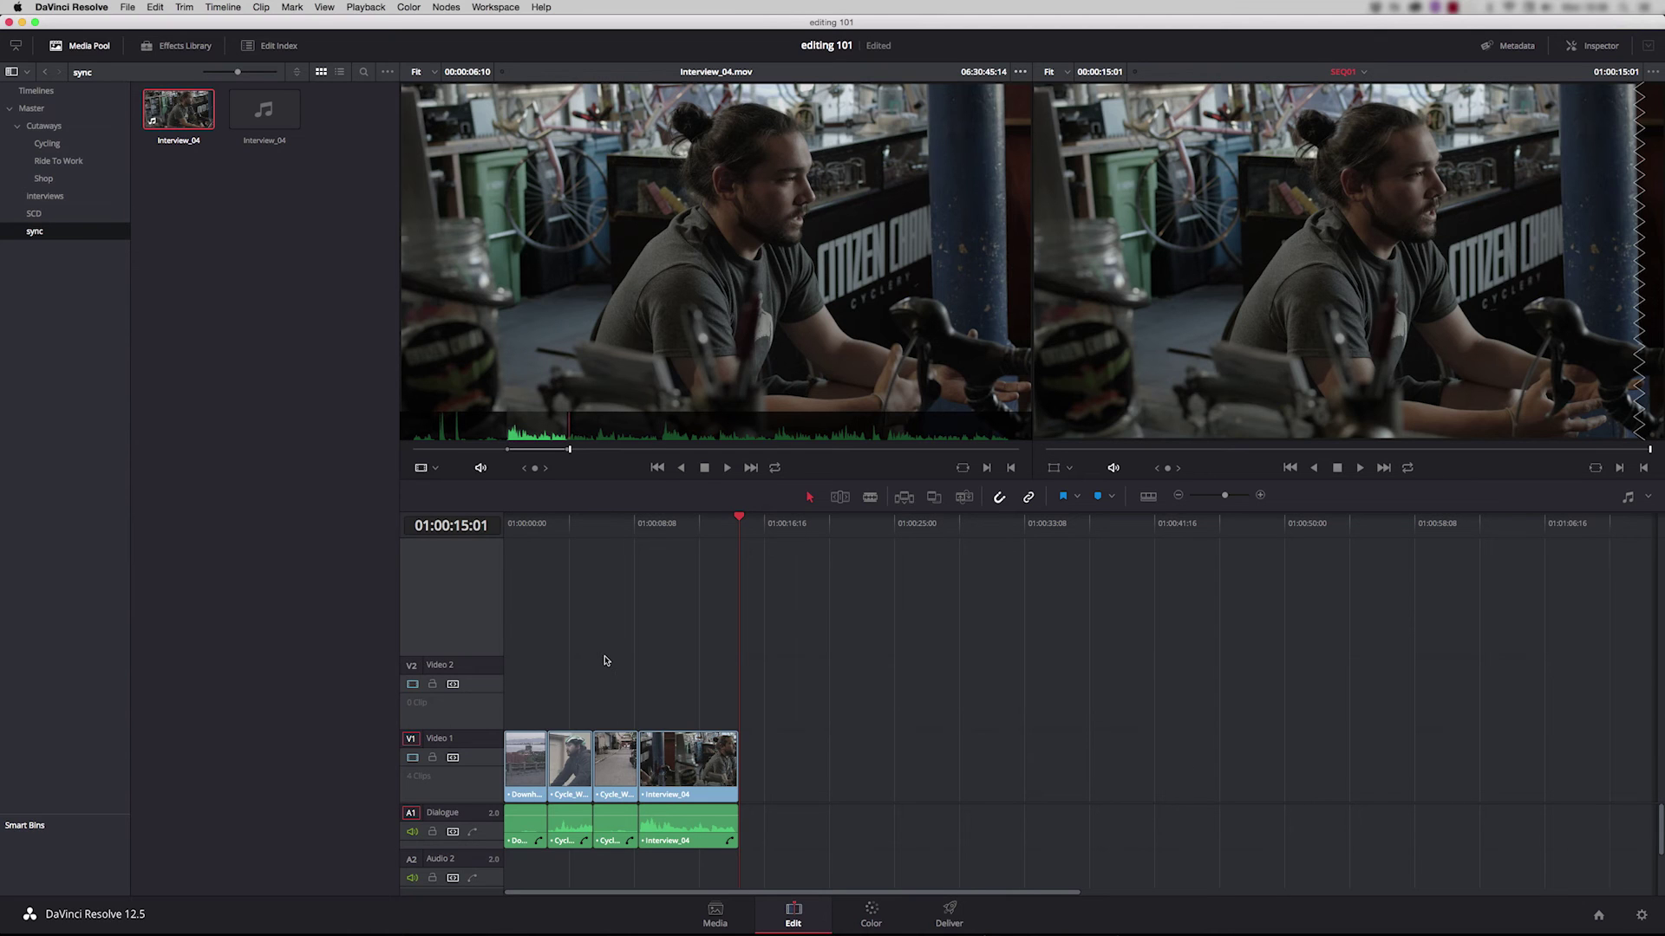
pyautogui.hotkey('shift', 'z')
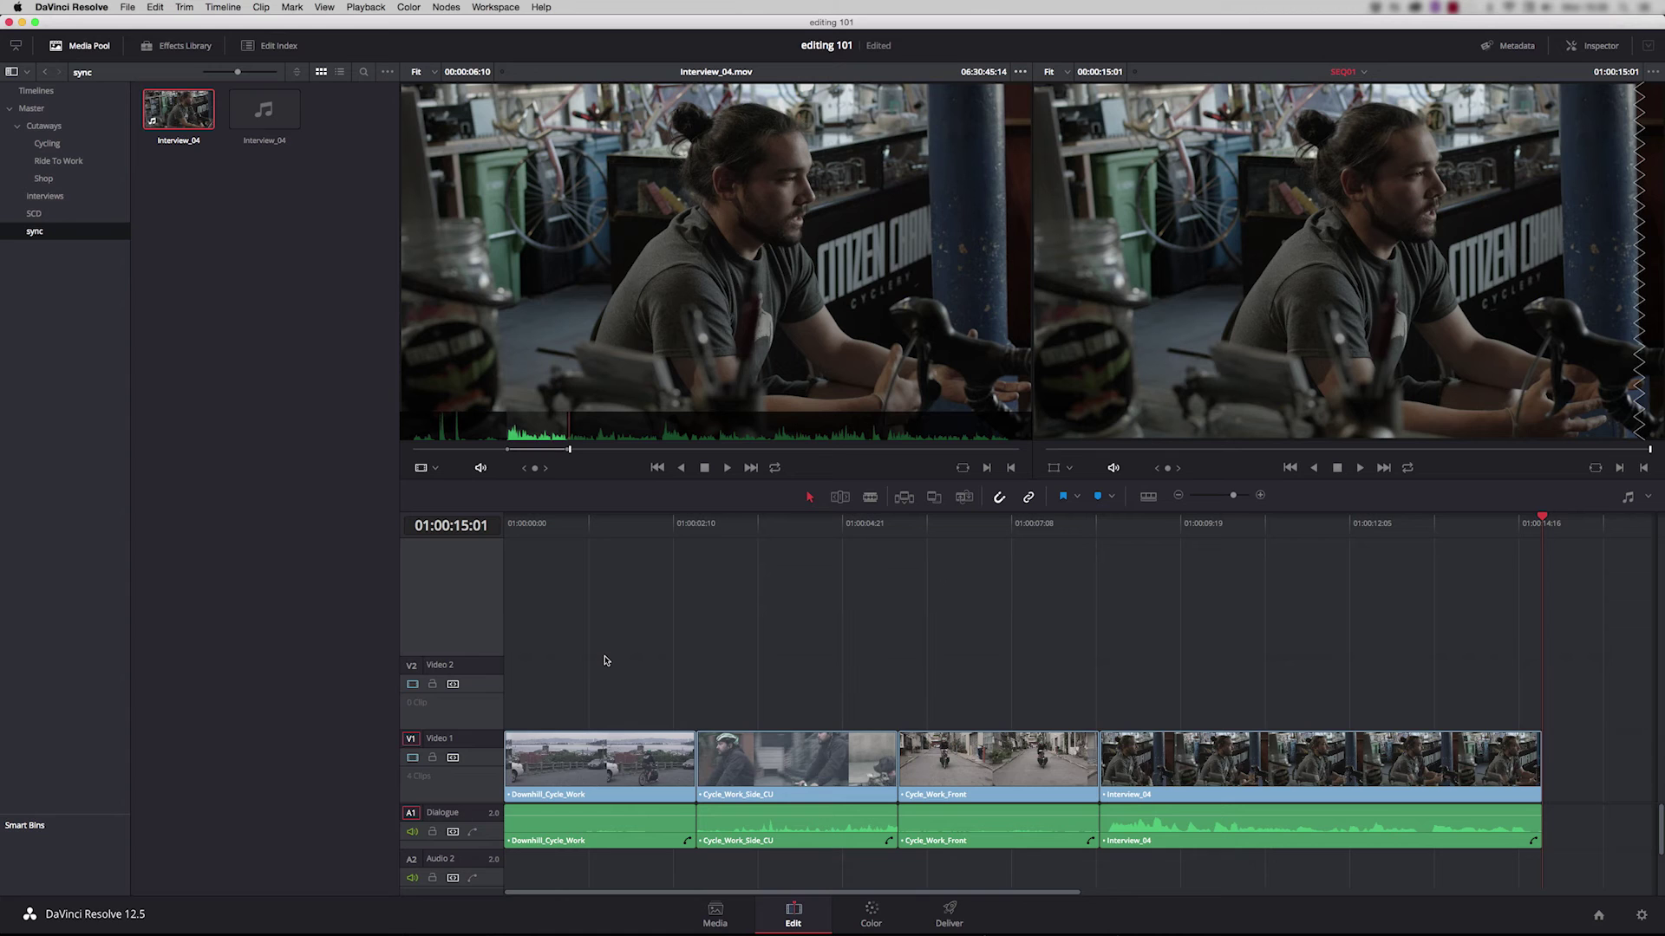
pyautogui.hotkey('shift', 'z')
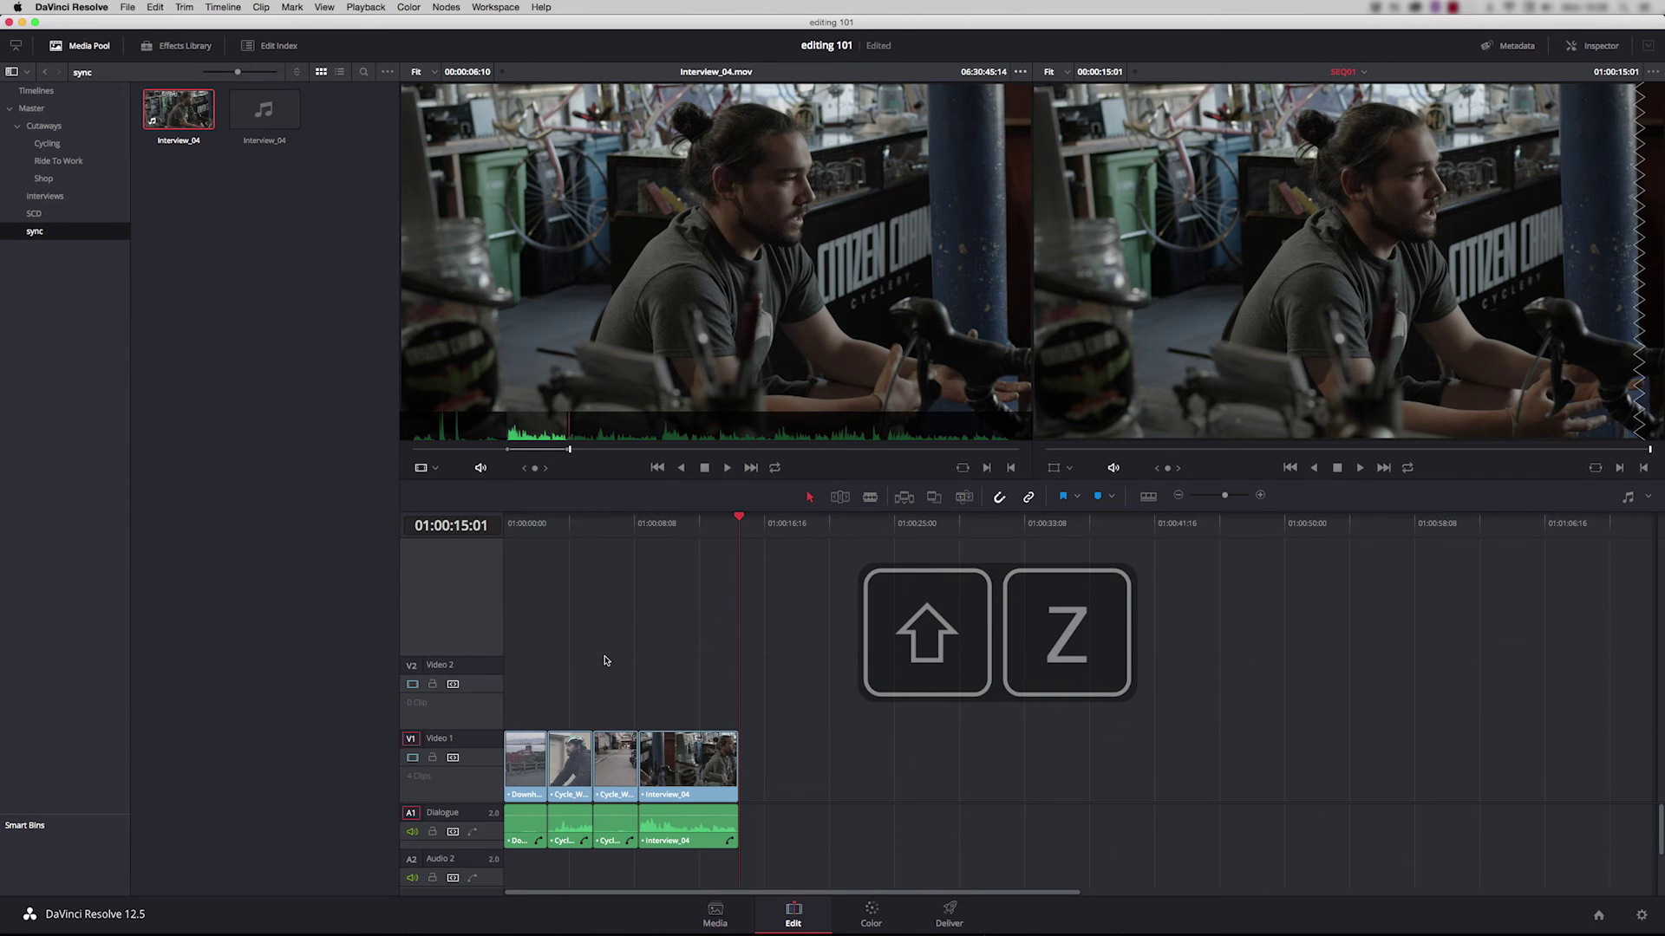
pyautogui.press('Up')
pyautogui.press('Up')
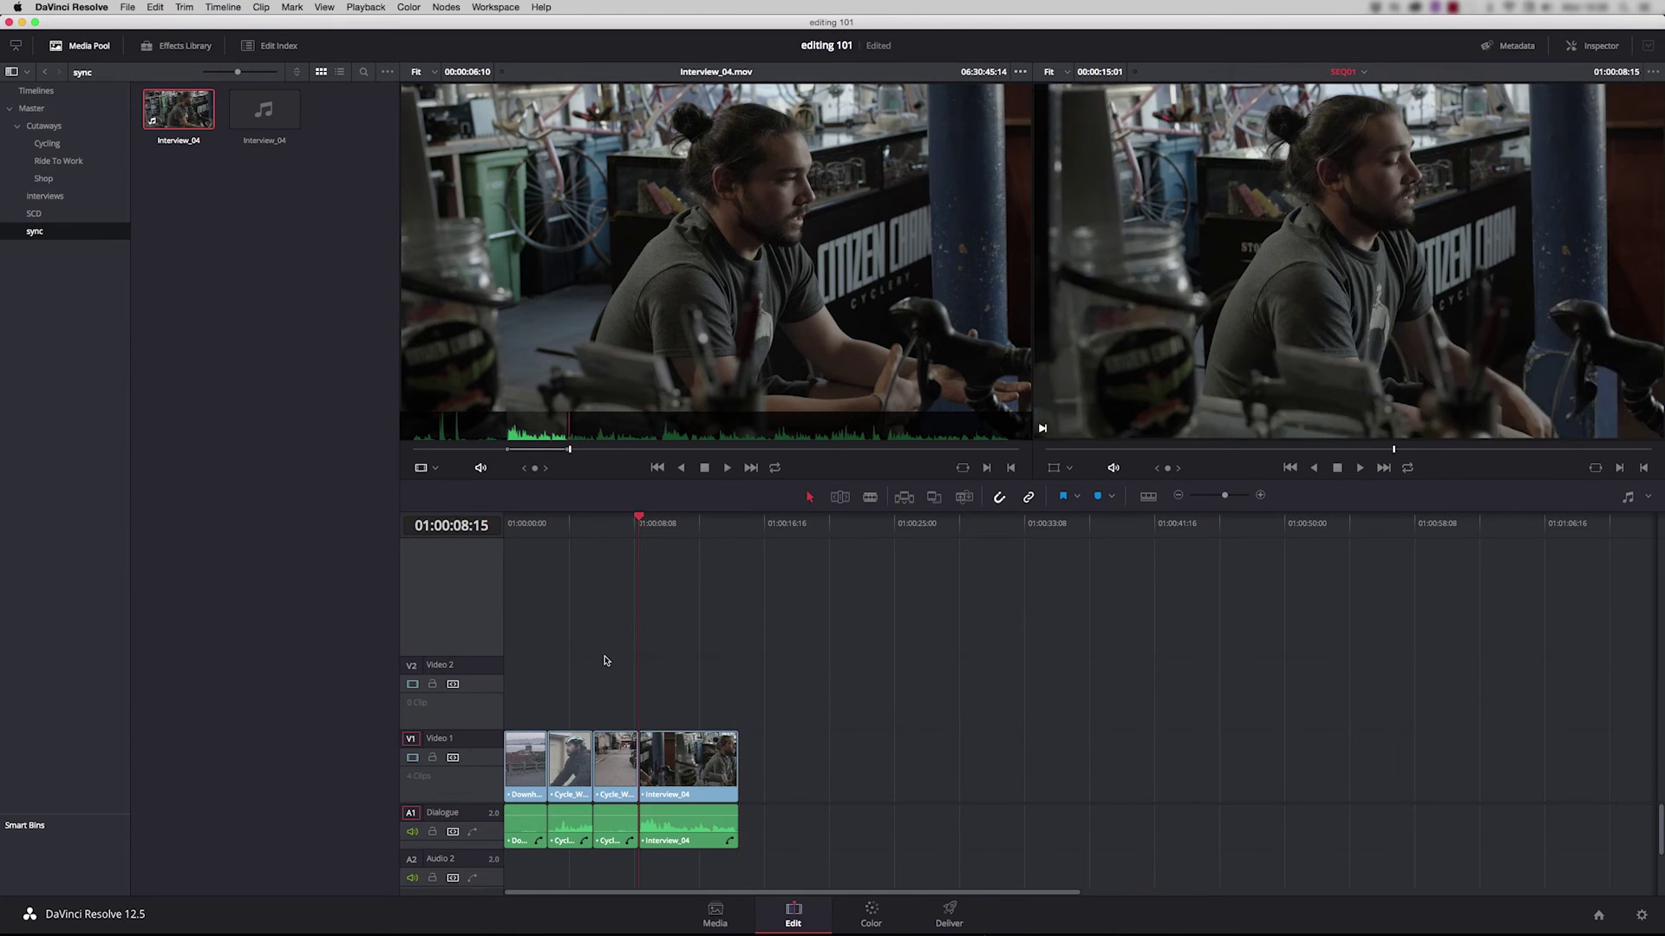
pyautogui.press('Down')
pyautogui.press('Down')
pyautogui.press('Up')
# - Load Store_Front_MS from the Ride To Work bin and mark a 4:11 range ending as the cyclist arrives
pyautogui.click(58, 161)
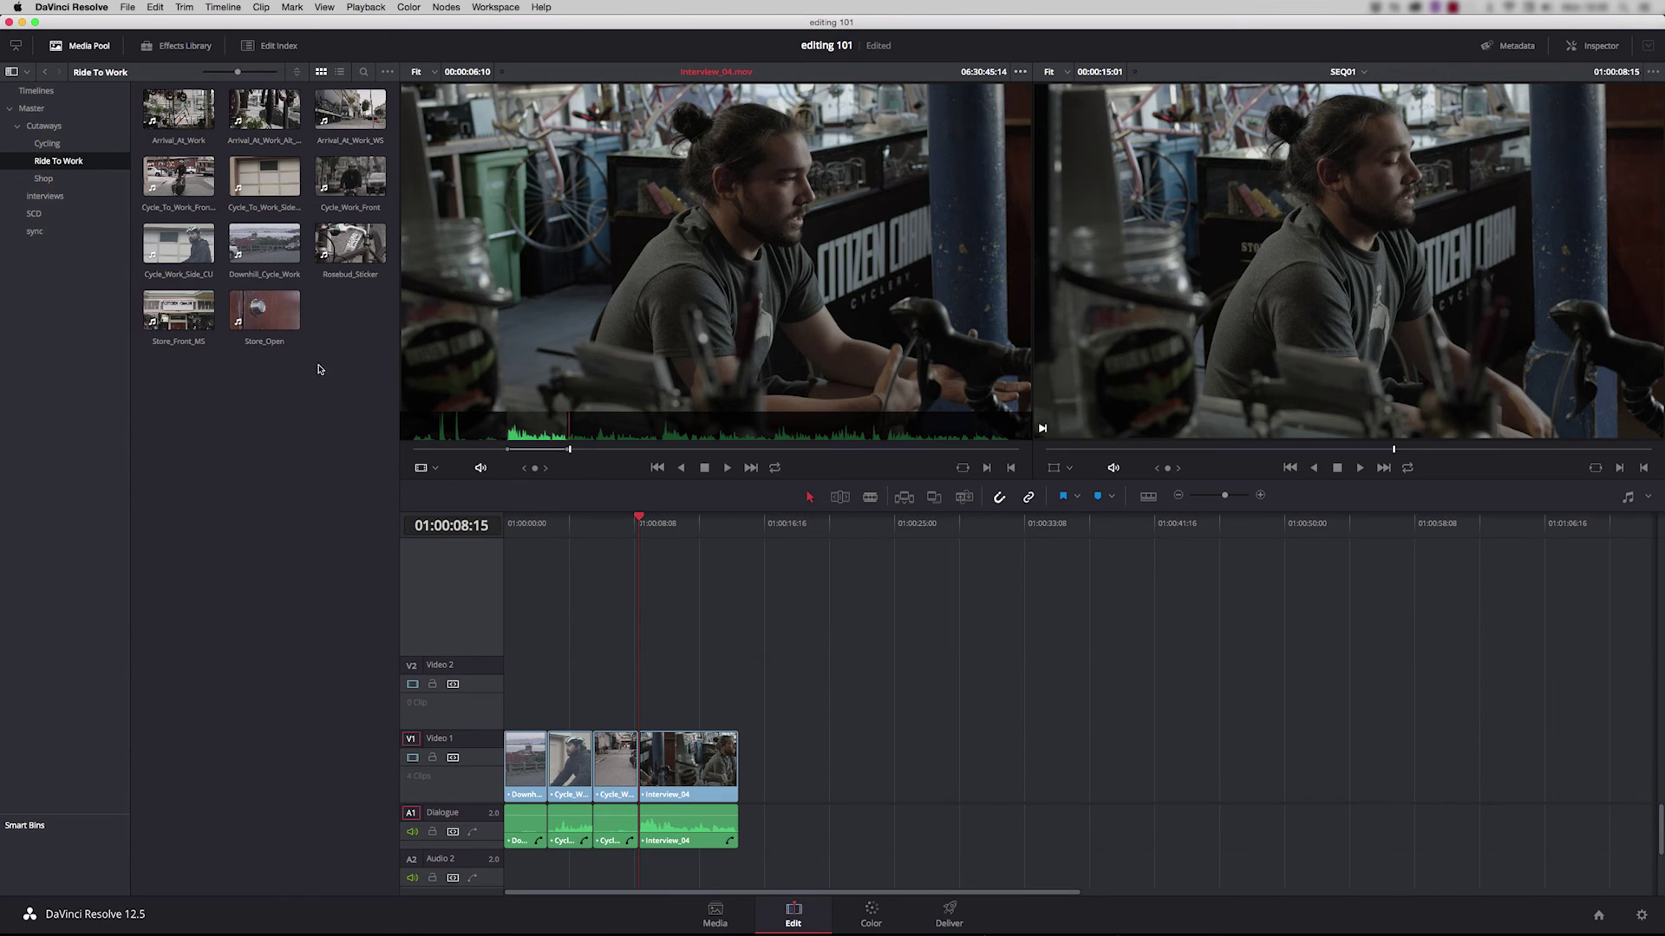
pyautogui.doubleClick(174, 312)
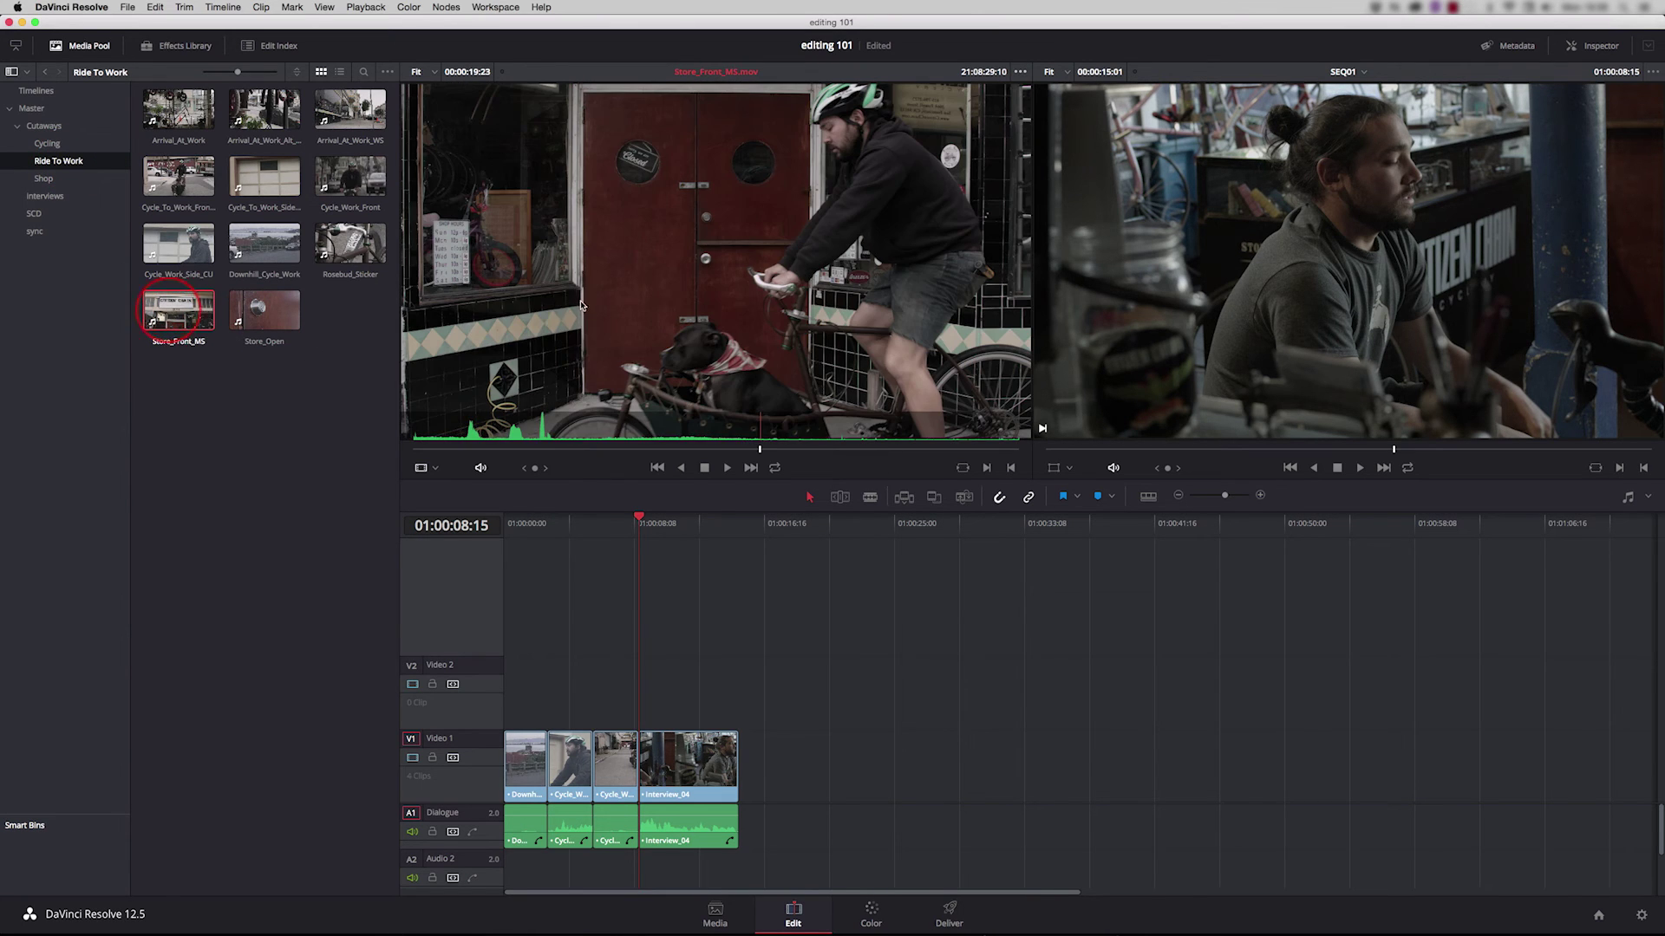
pyautogui.moveTo(532, 456); pyautogui.dragTo(654, 450)
pyautogui.click(681, 468)
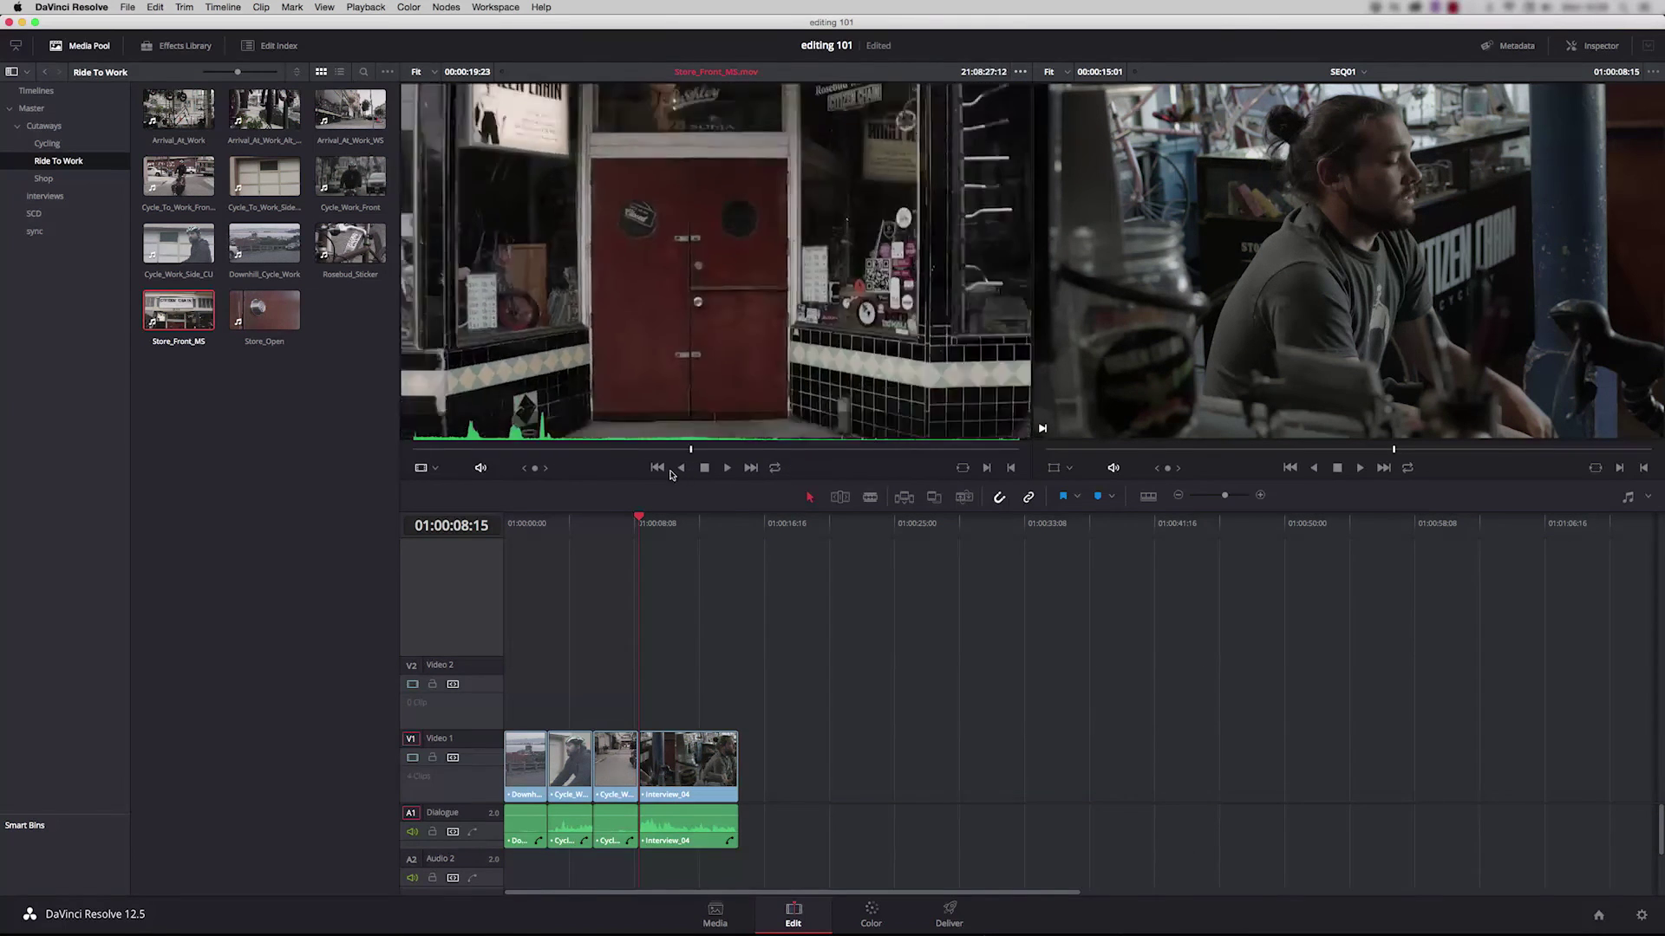
pyautogui.press('space')
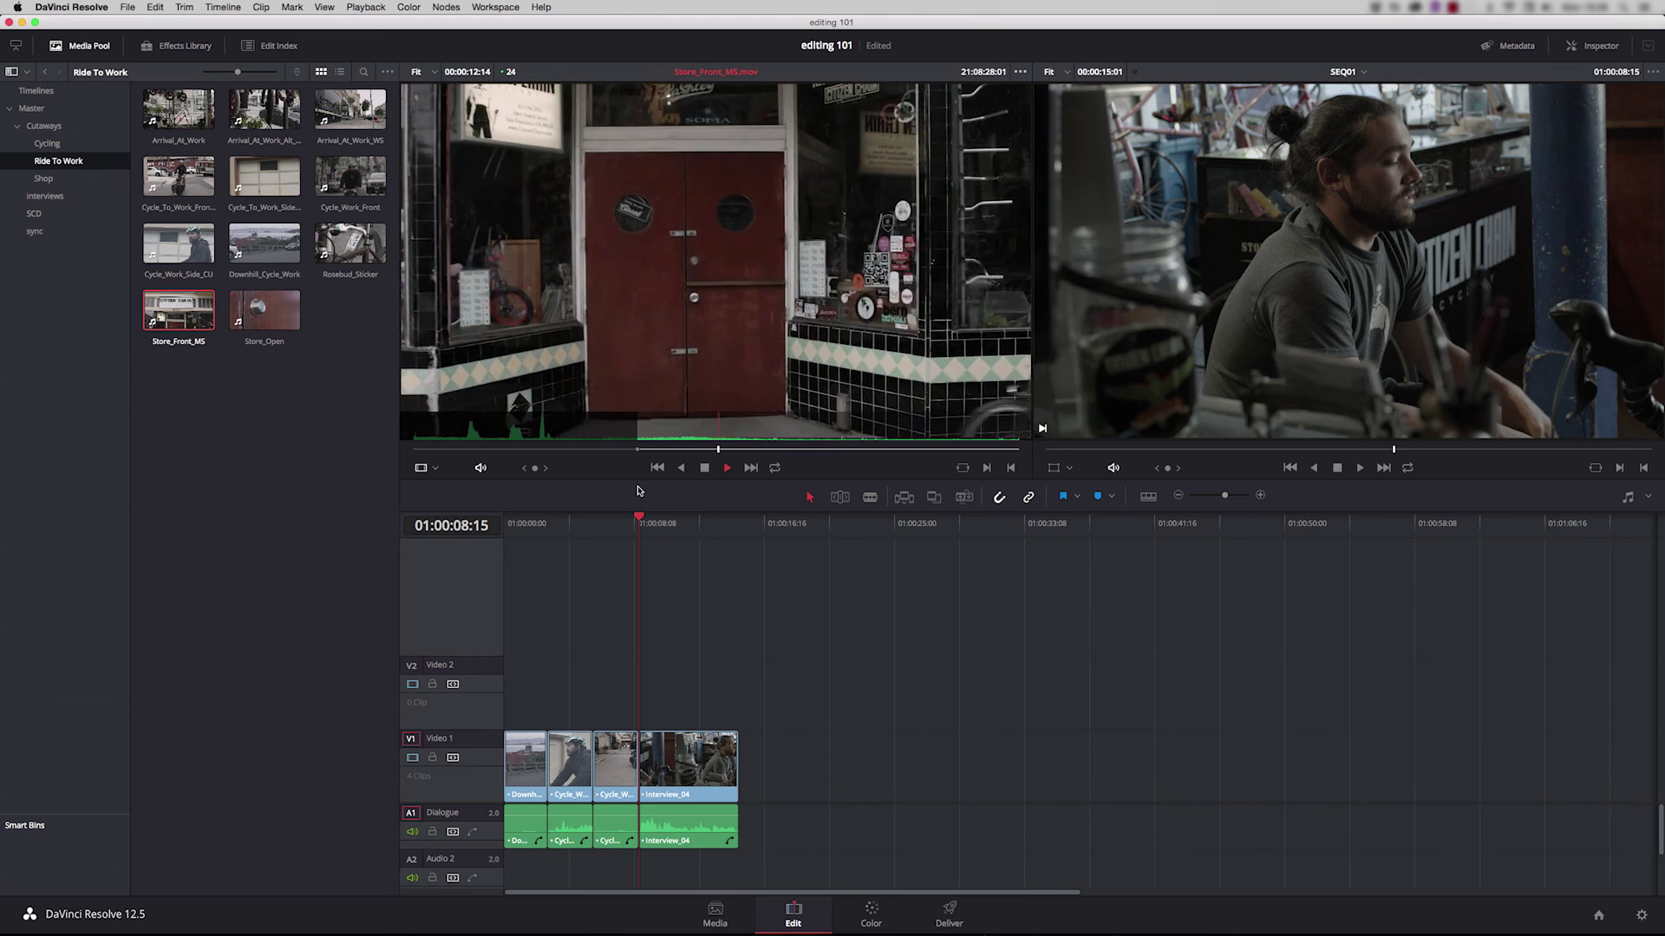
pyautogui.press('space')
pyautogui.press('o')
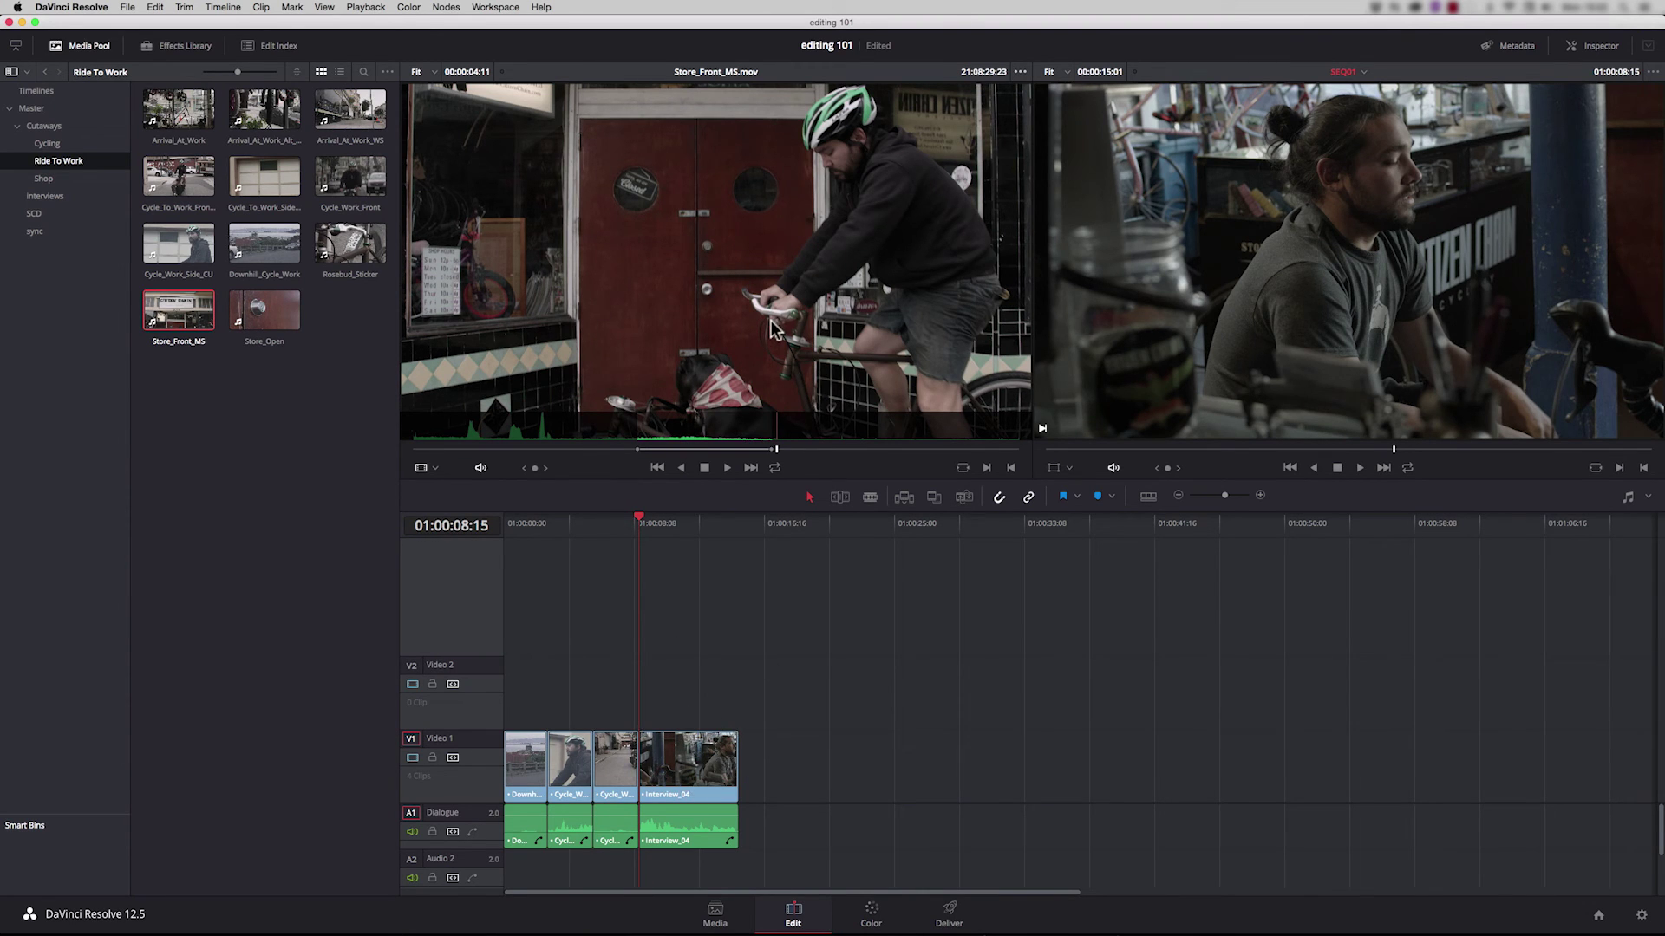
# - Insert Store_Front_MS before Interview_04 on Video 1 instead of overwriting it
pyautogui.press('F10')
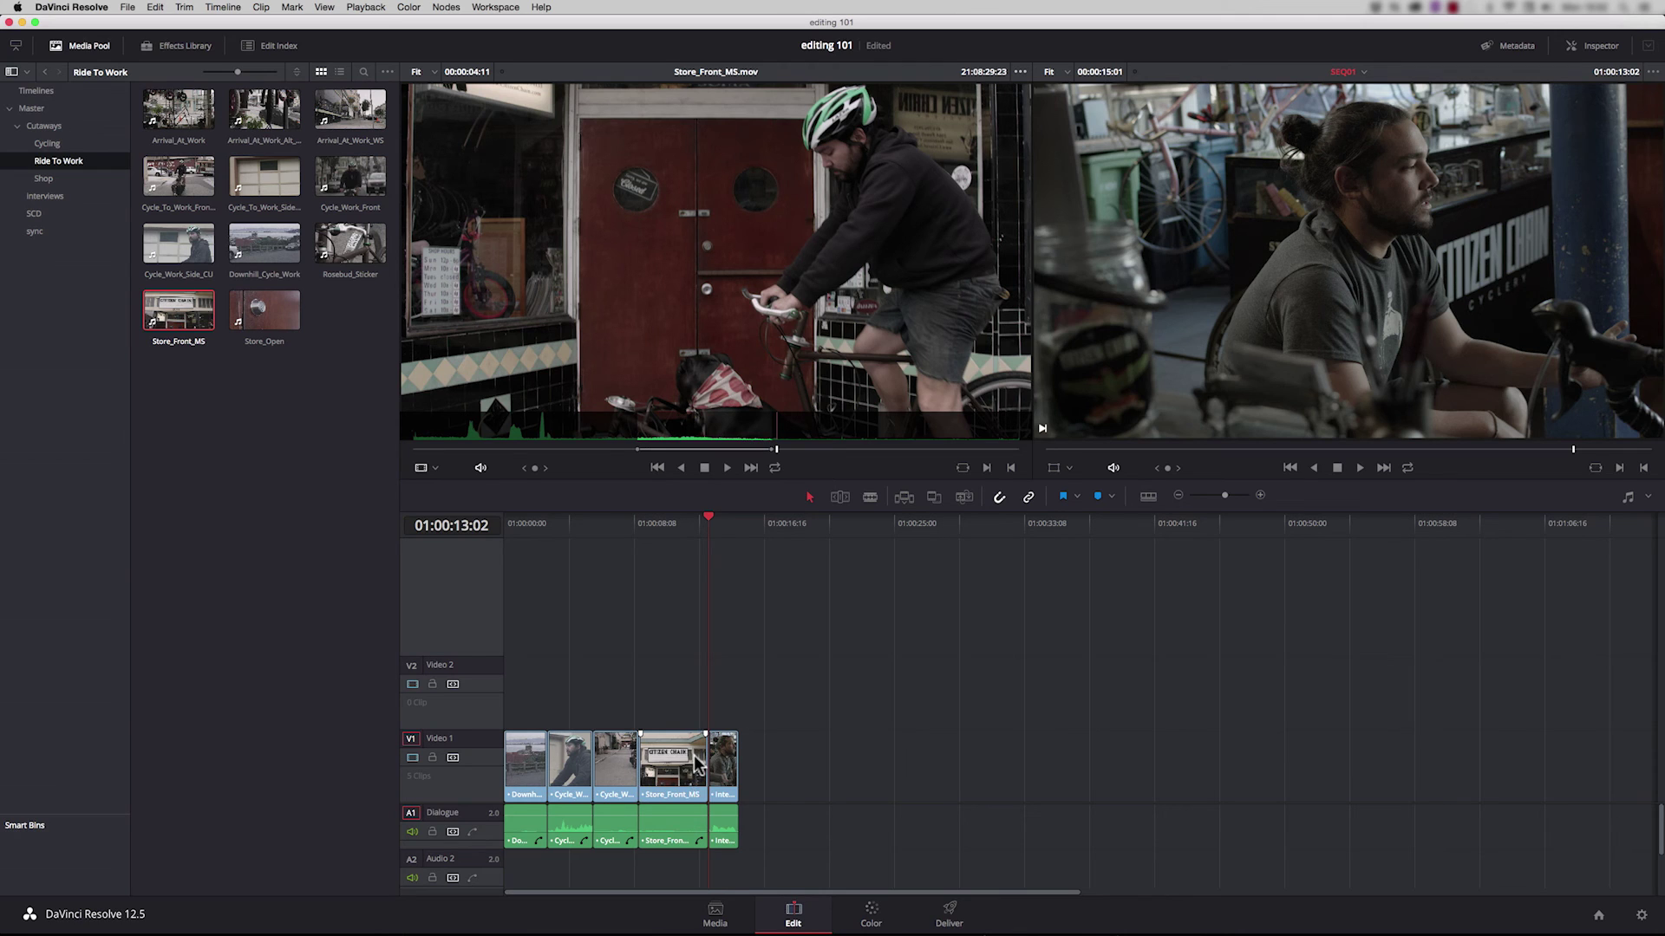
pyautogui.press('super+z')
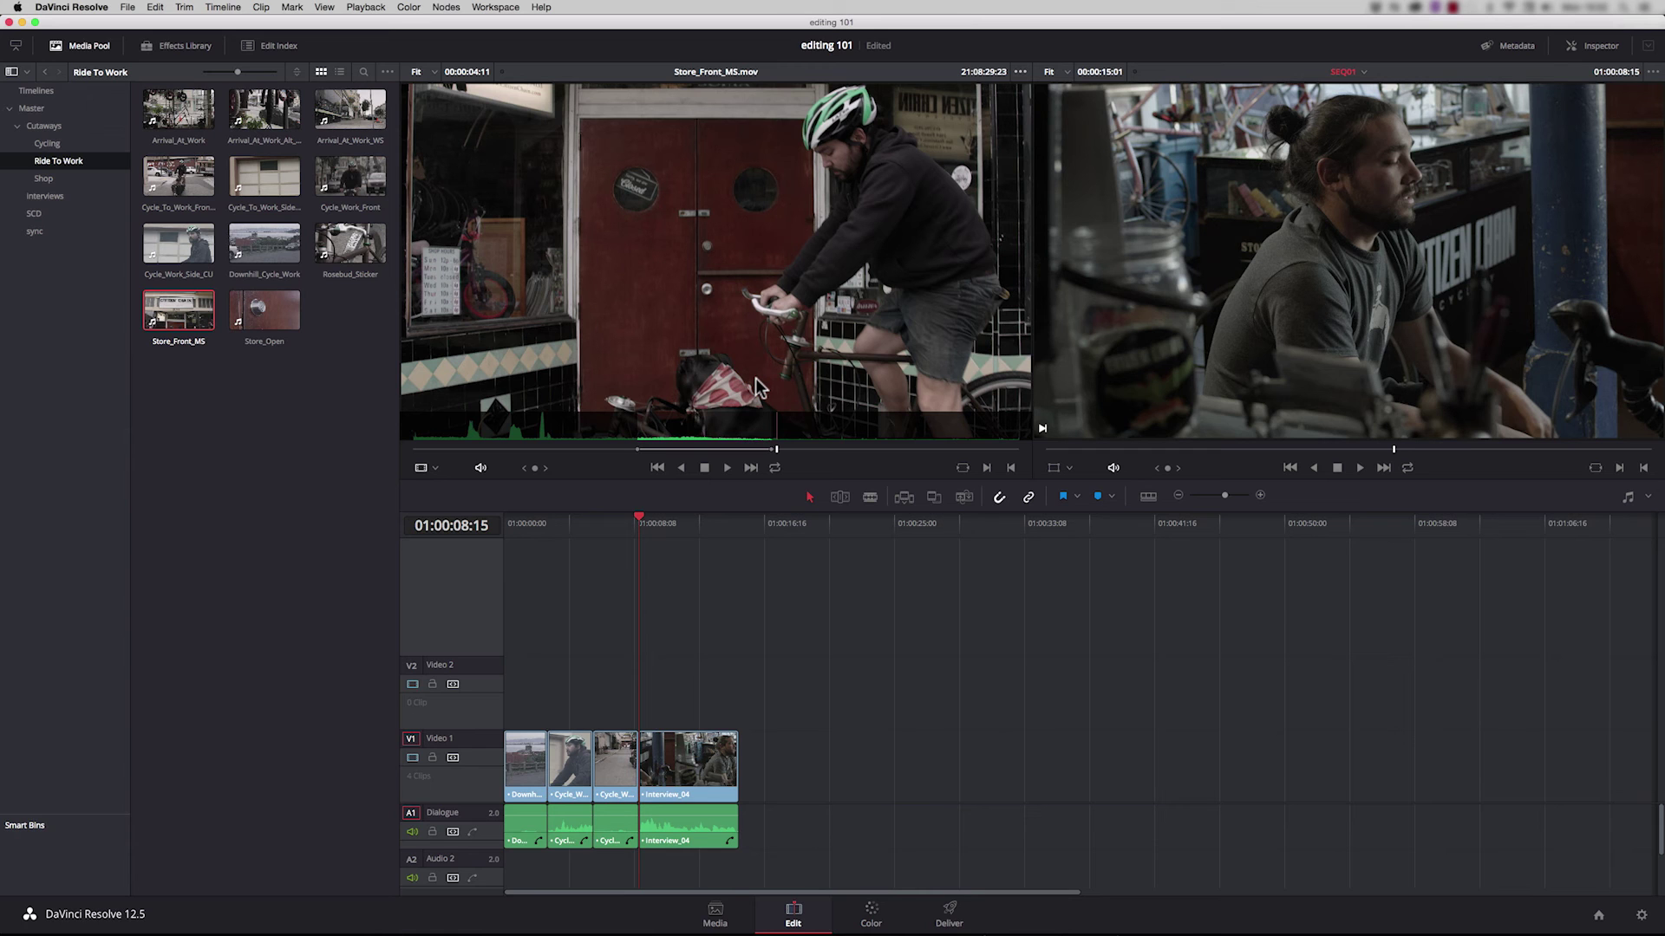
pyautogui.press('F9')
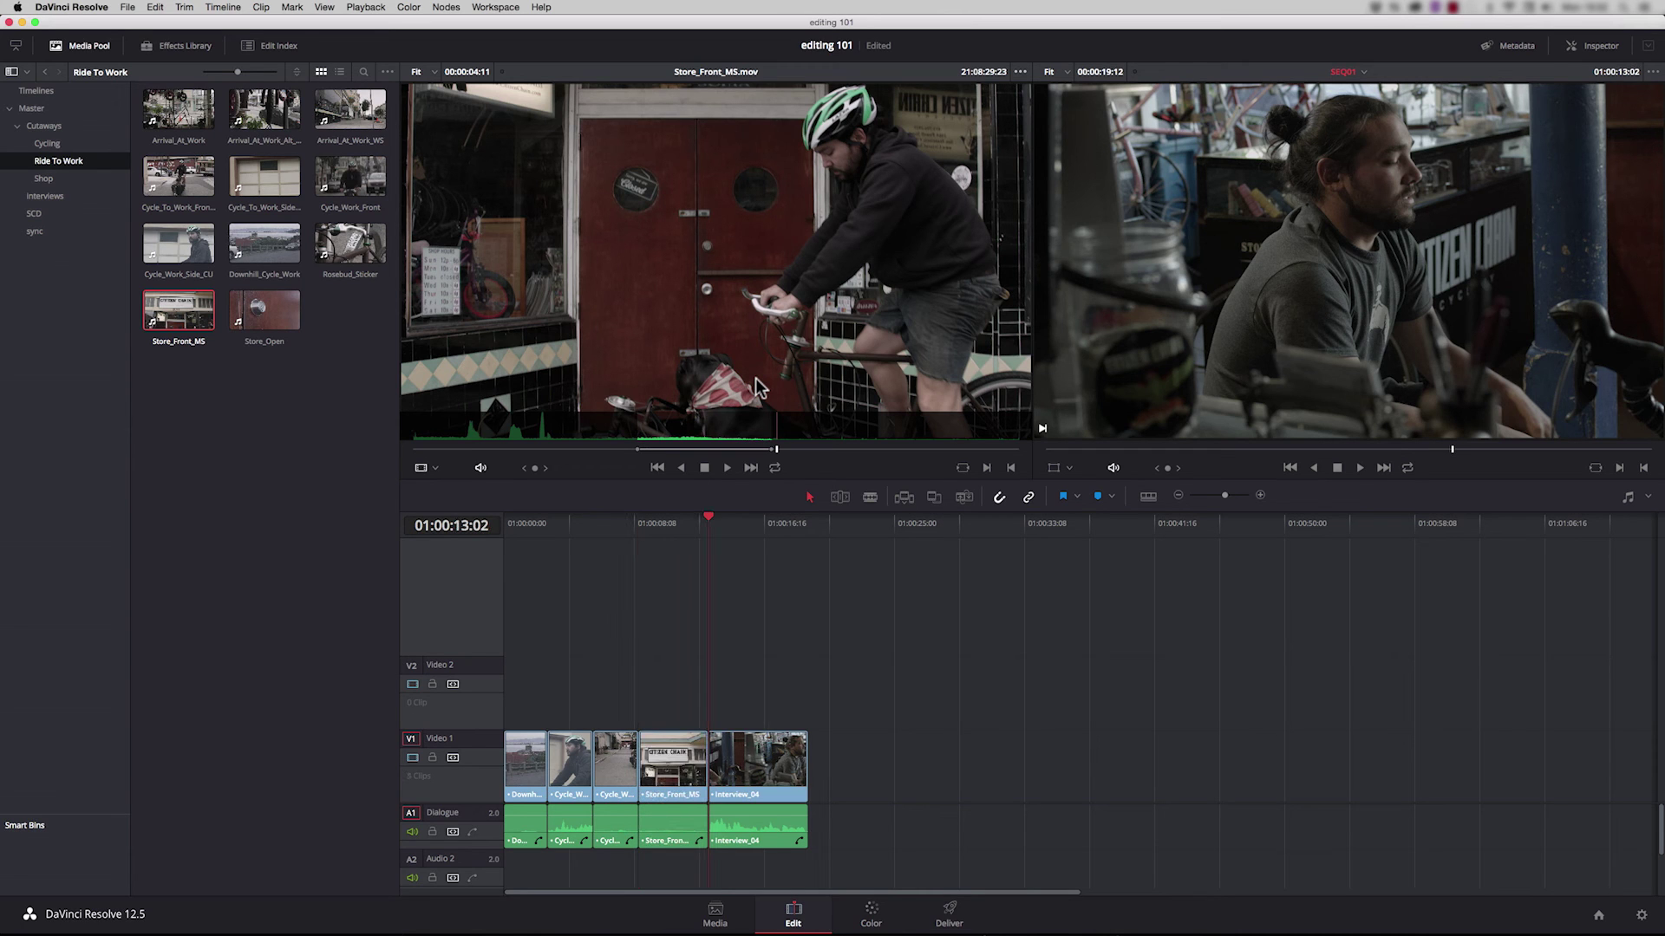
# - Play back the new edit from just before the store-front shot
pyautogui.click(672, 525)
pyautogui.press('space')
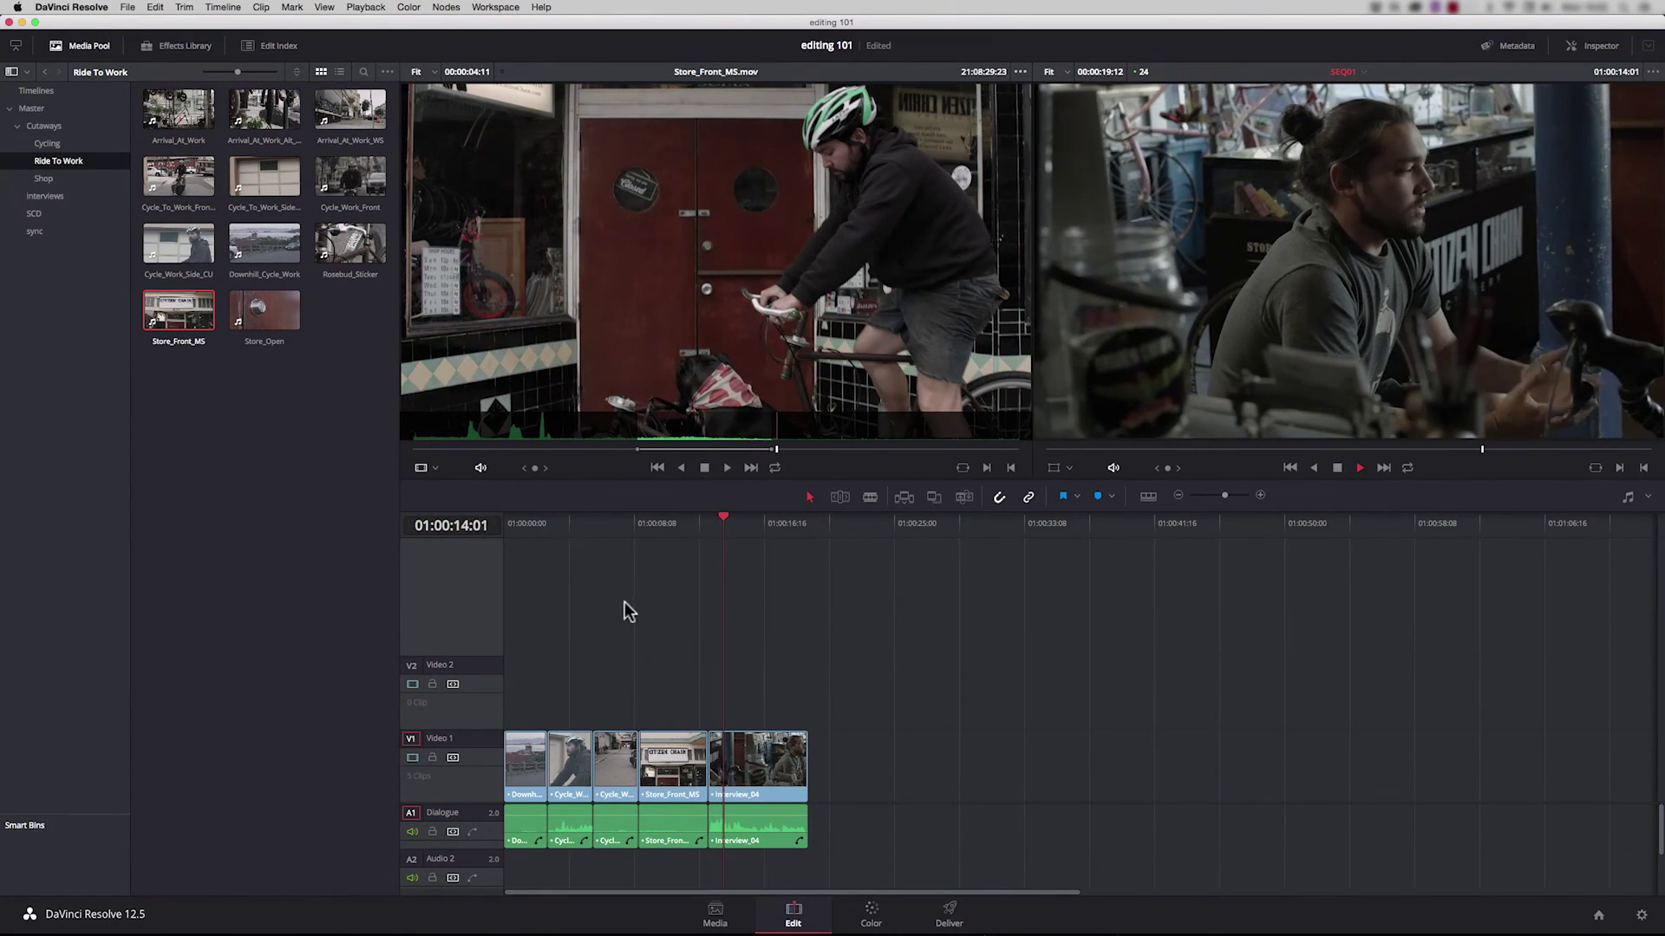
pyautogui.press('space')
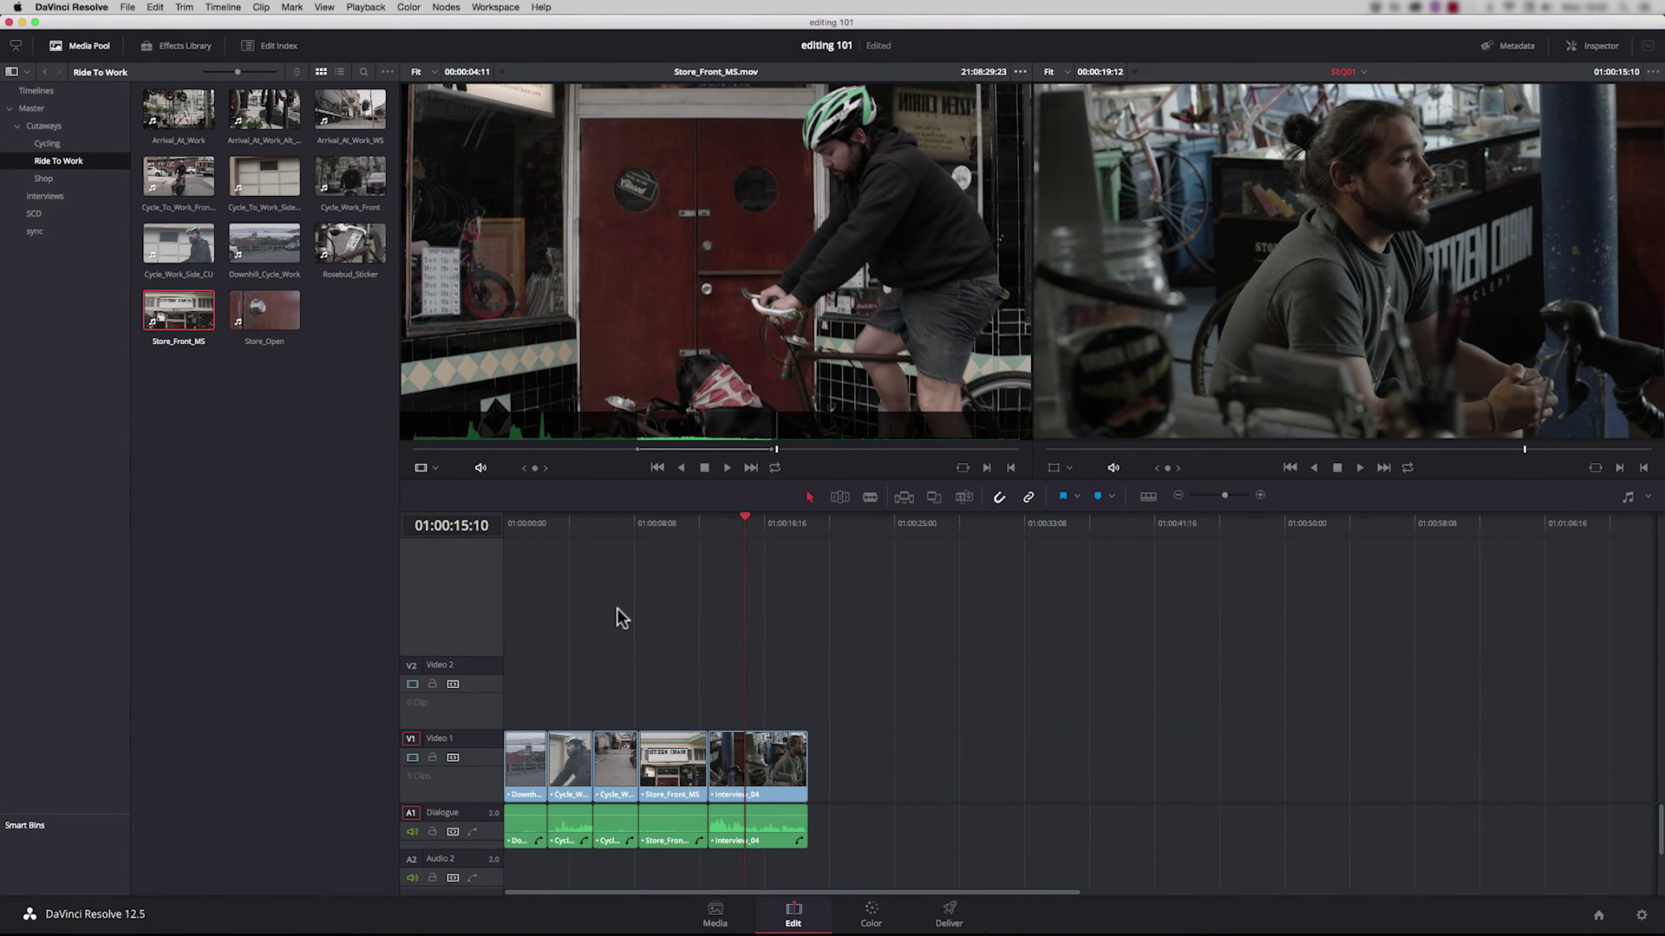
# - Load Rosebud_Sticker, mark a one-second range, and route its video to Video 2, audio off Dialogue
pyautogui.press('q')
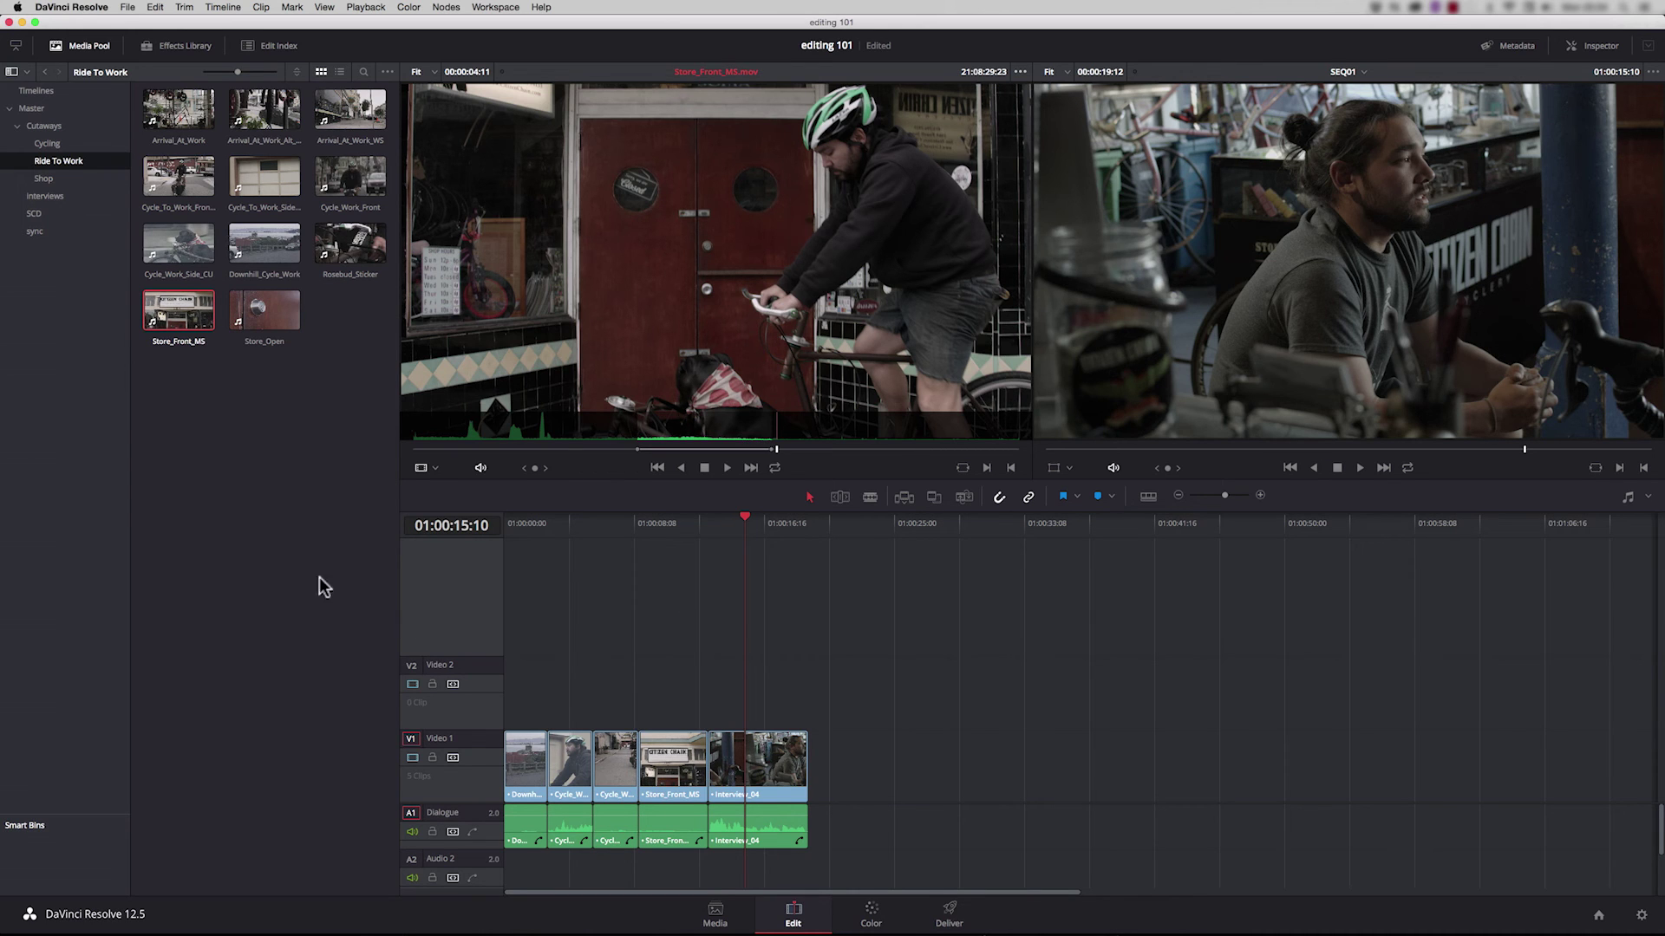
pyautogui.moveTo(350, 249); pyautogui.dragTo(729, 245)
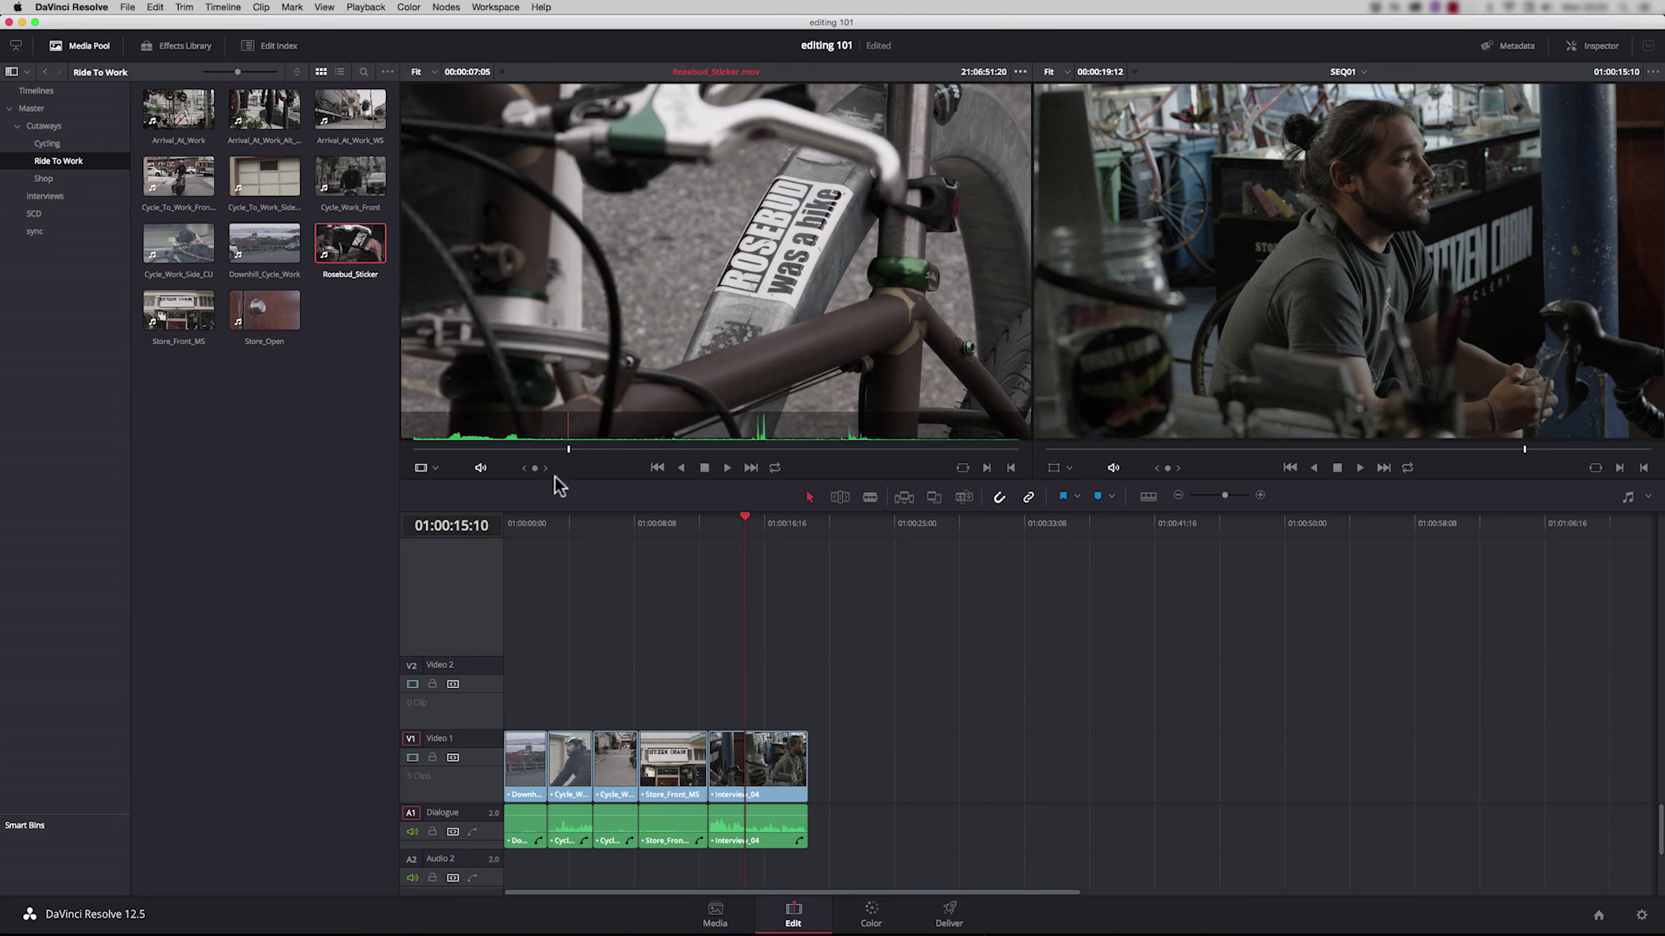
pyautogui.moveTo(557, 457)
pyautogui.mouseDown()
pyautogui.moveTo(532, 465)
pyautogui.moveTo(650, 457)
pyautogui.moveTo(617, 457)
pyautogui.mouseUp()
pyautogui.press('o')
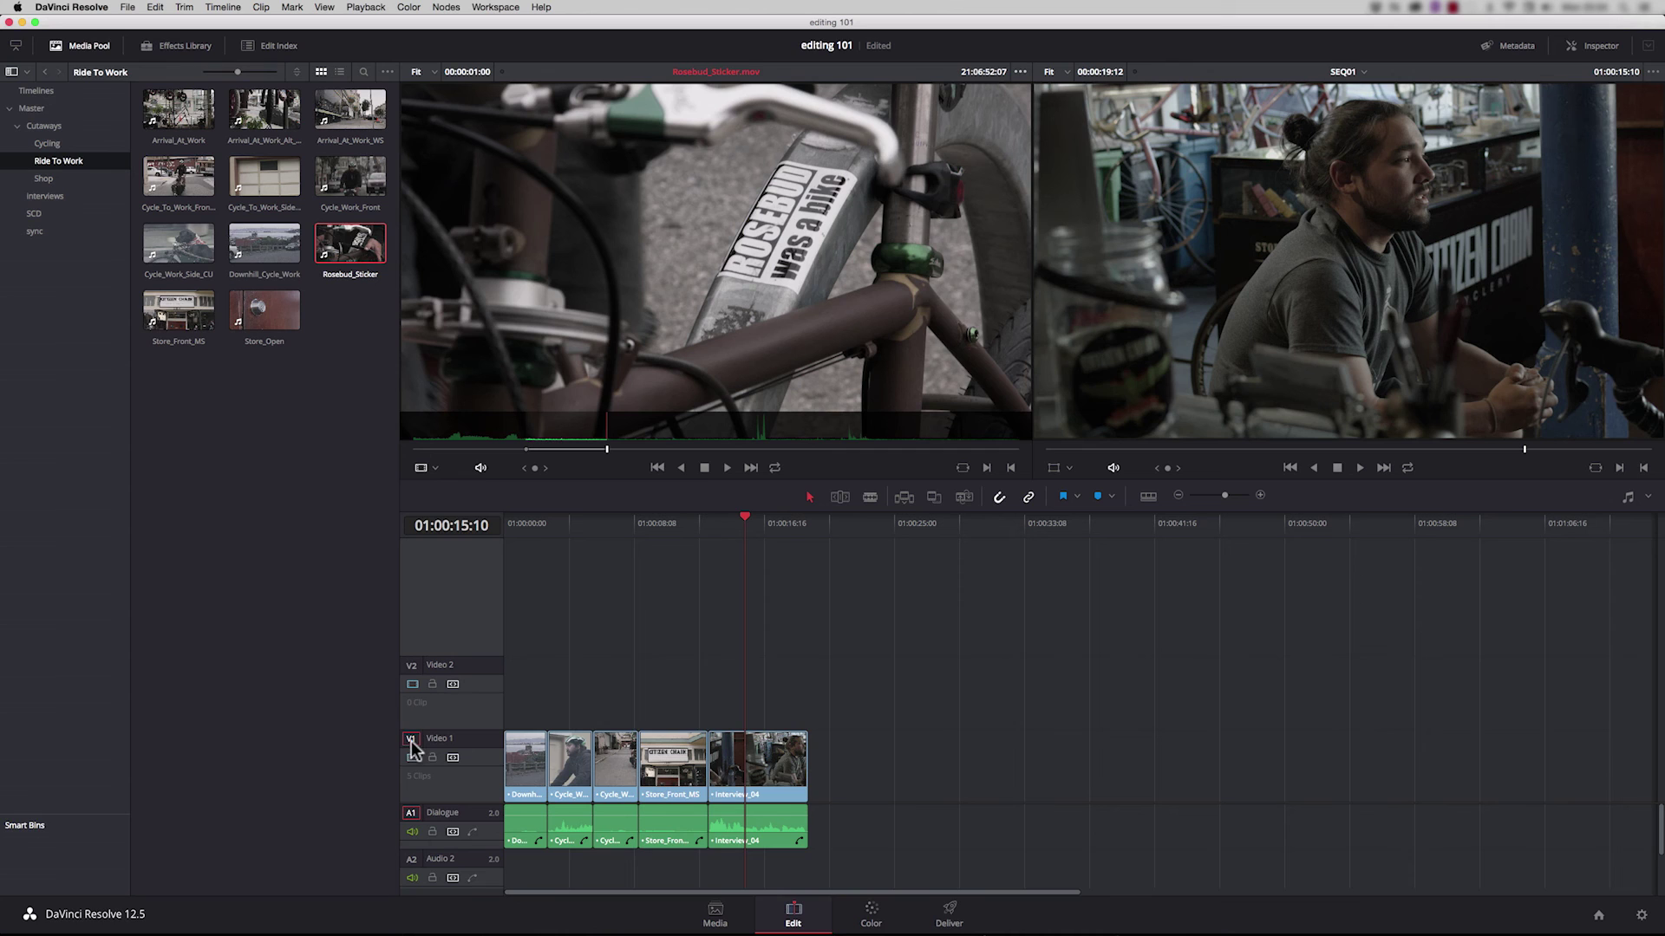
pyautogui.moveTo(411, 744); pyautogui.dragTo(425, 675)
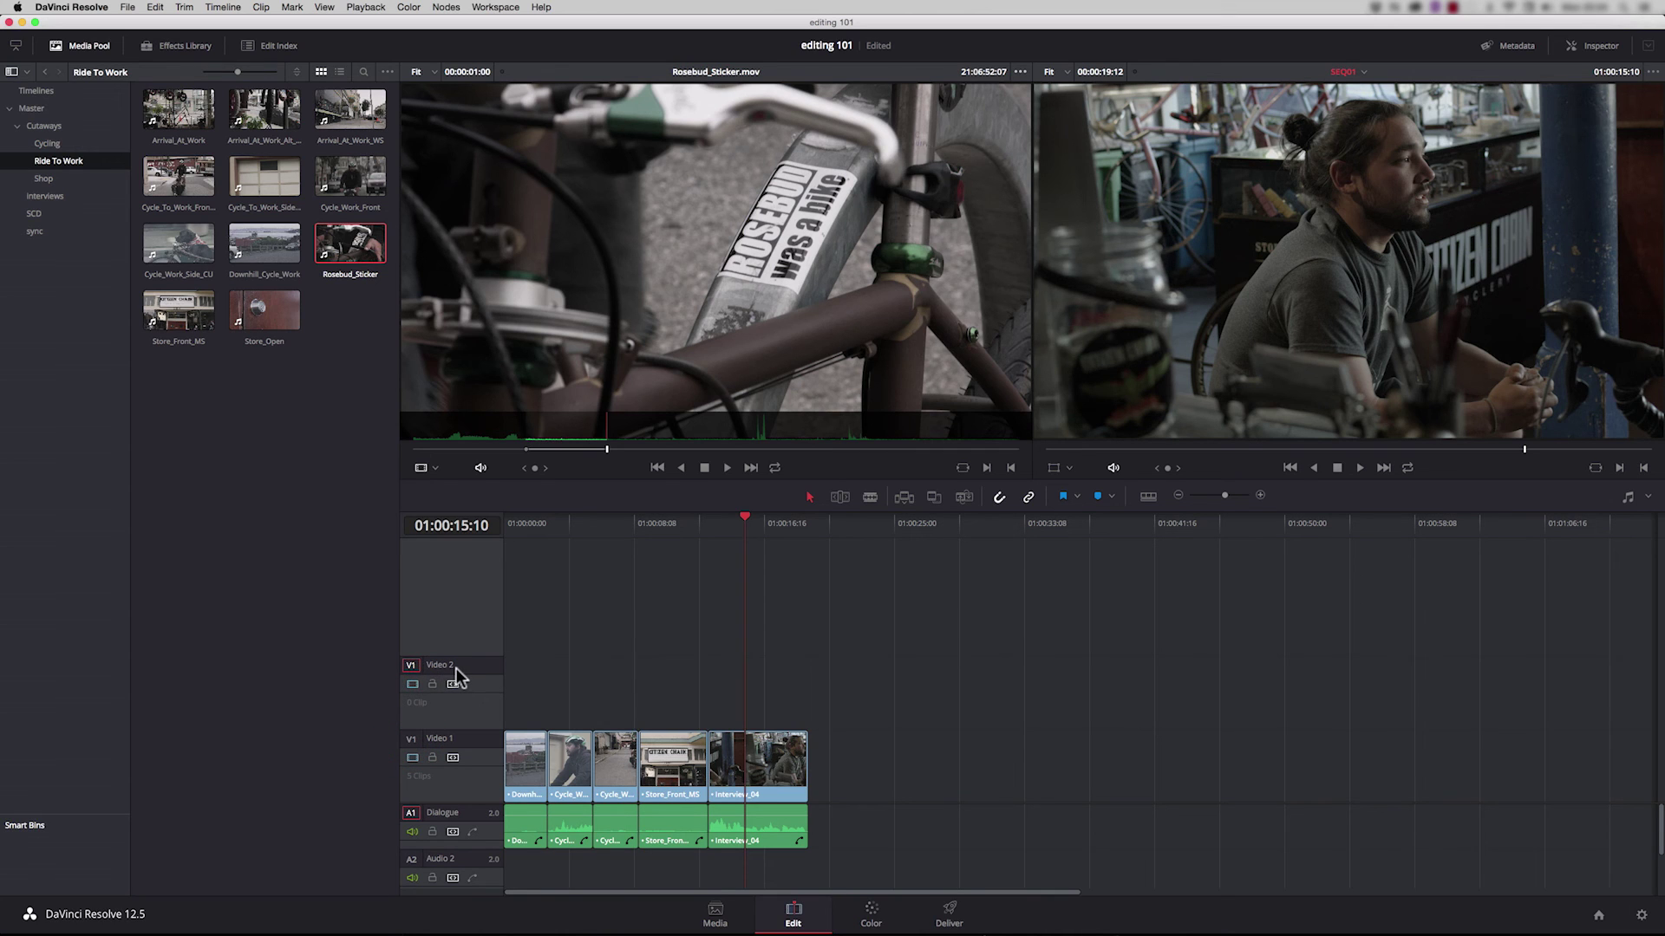
pyautogui.moveTo(410, 815)
pyautogui.mouseDown()
pyautogui.moveTo(412, 865)
pyautogui.moveTo(411, 815)
pyautogui.mouseUp()
# - Place the one-second sticker on Video 2 at 01:00:13:02, where Interview_04 begins
pyautogui.click(745, 523)
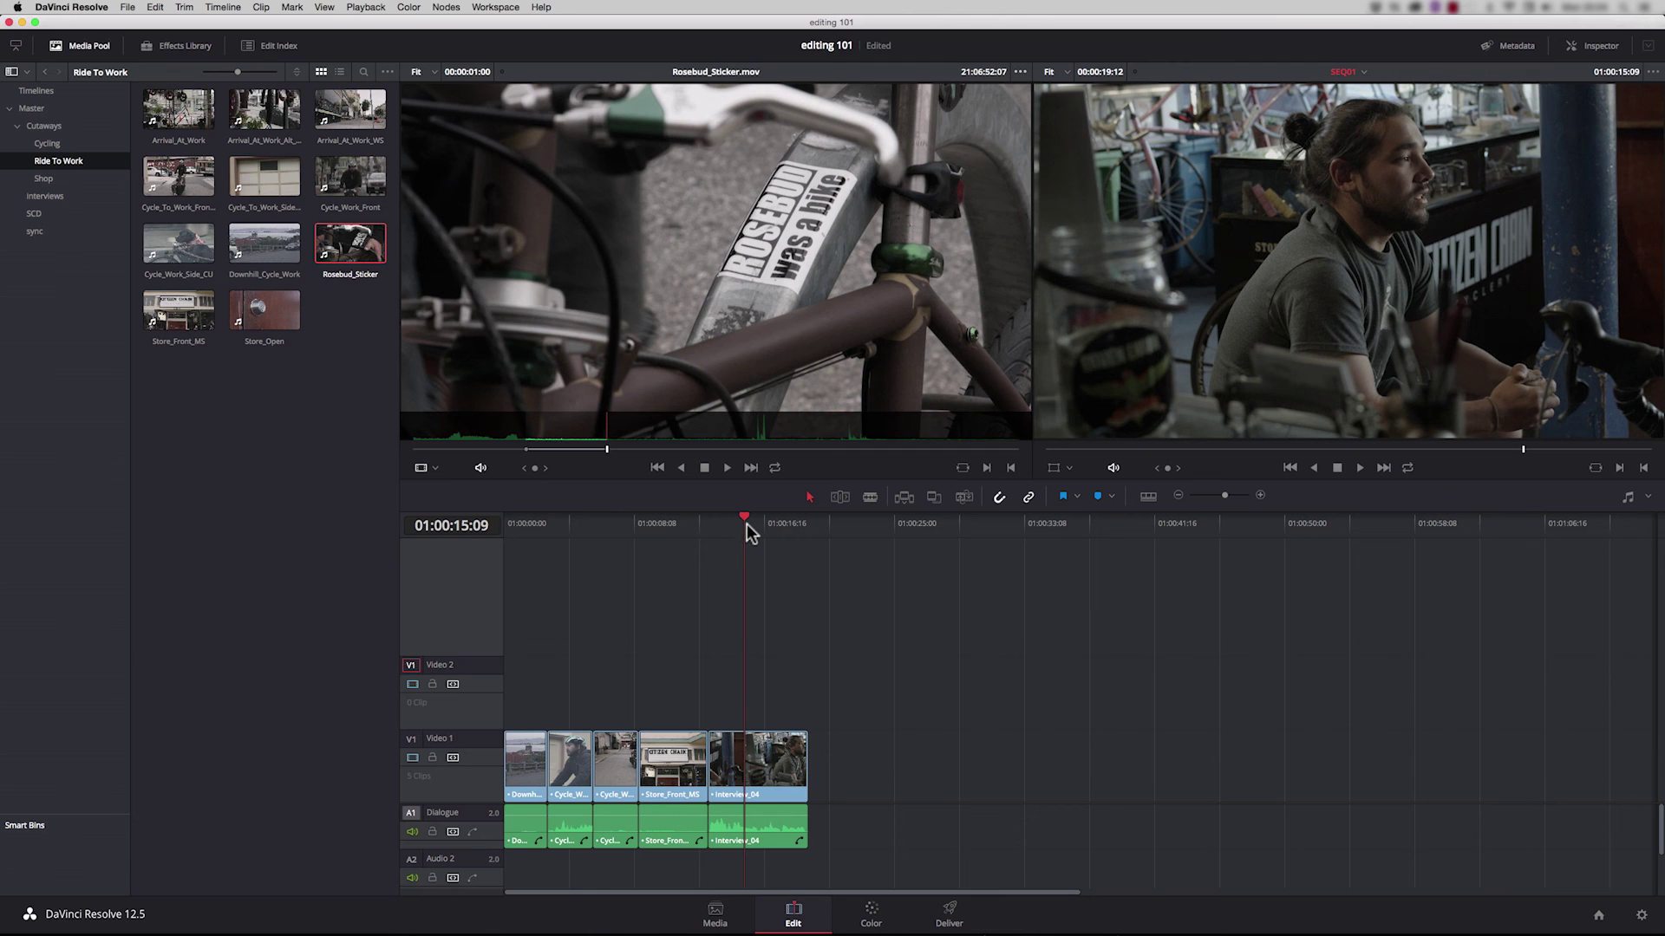
pyautogui.moveTo(742, 521); pyautogui.dragTo(709, 521)
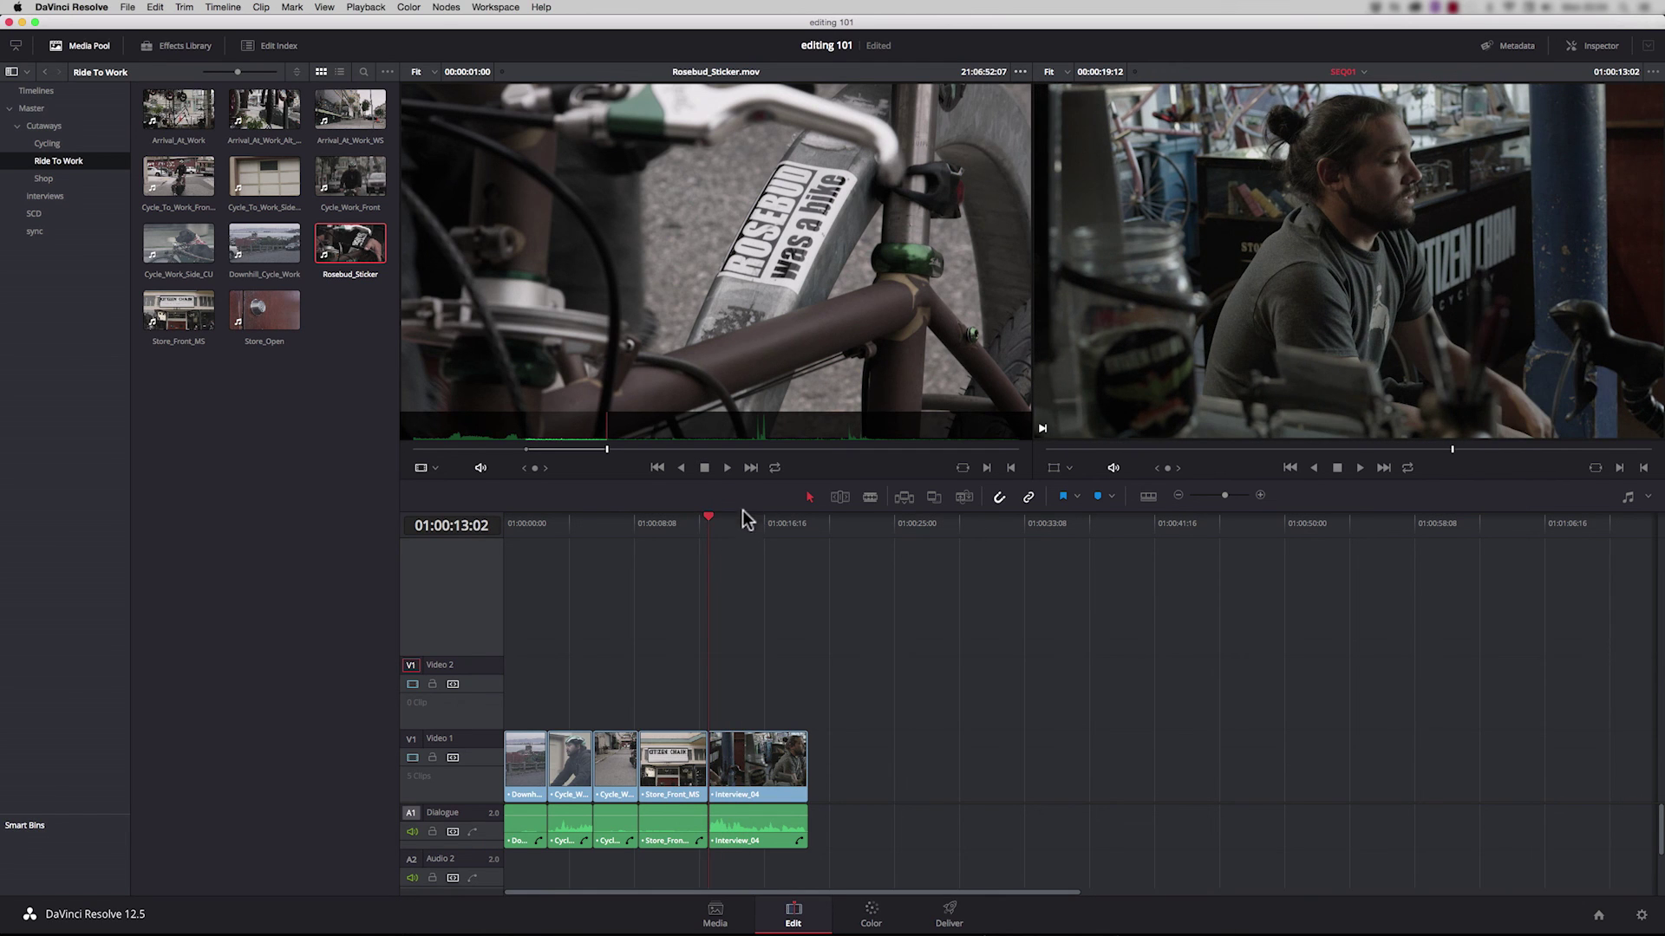
pyautogui.press('F12')
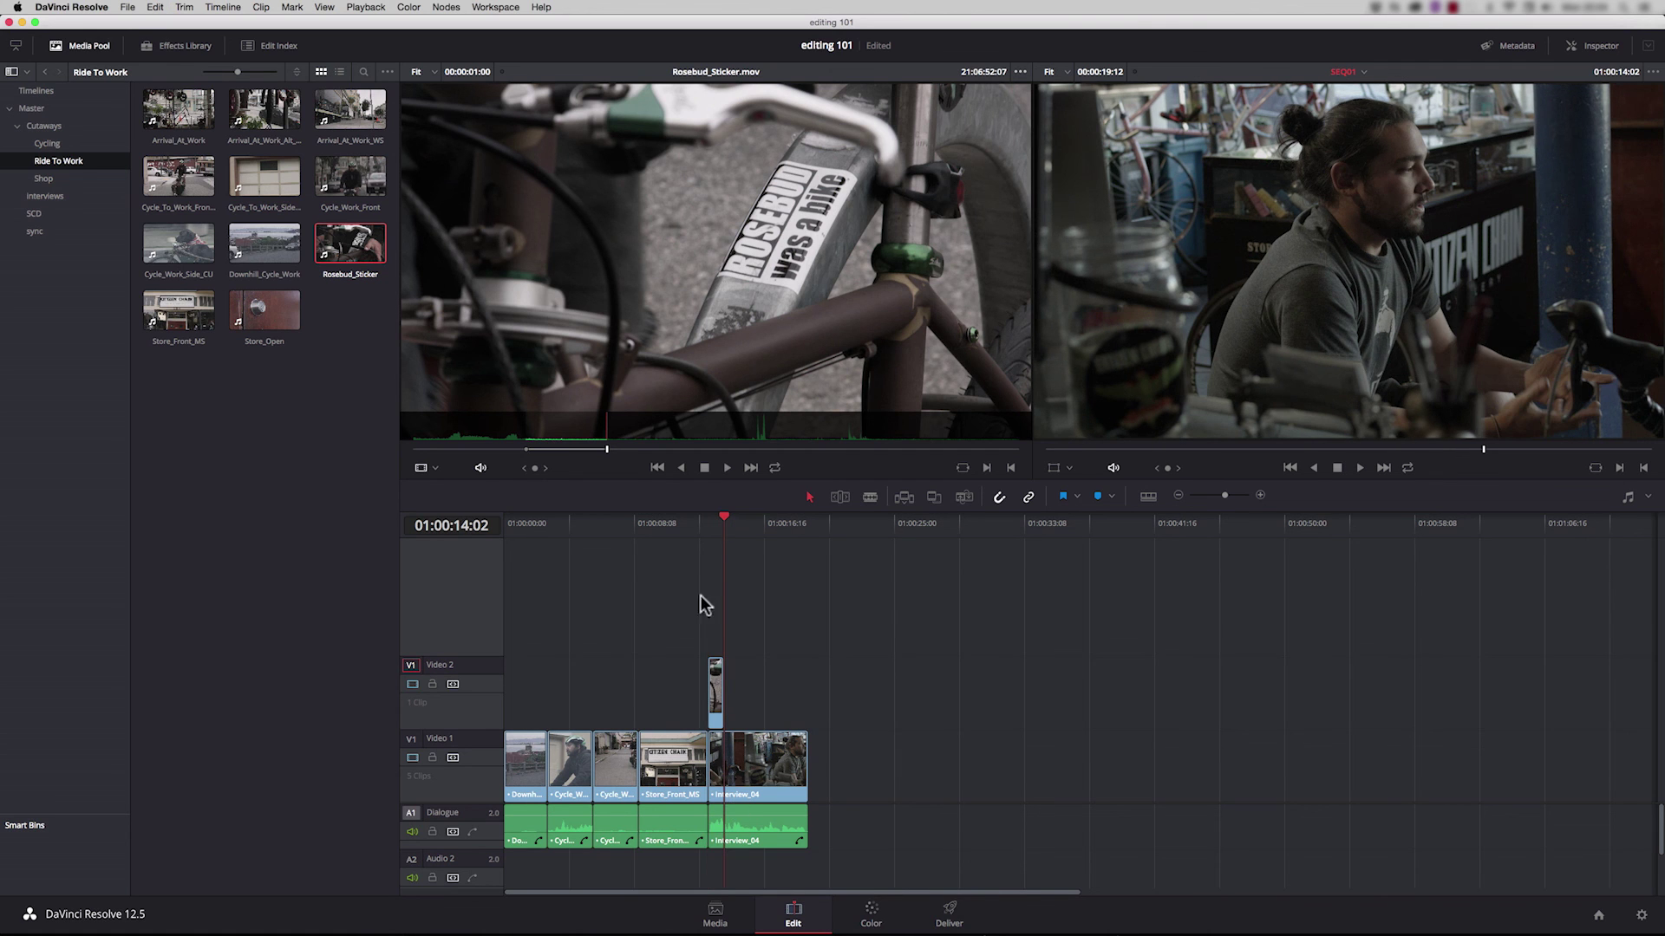
# - Play back the sticker cutaway from just before it starts
pyautogui.press('Up')
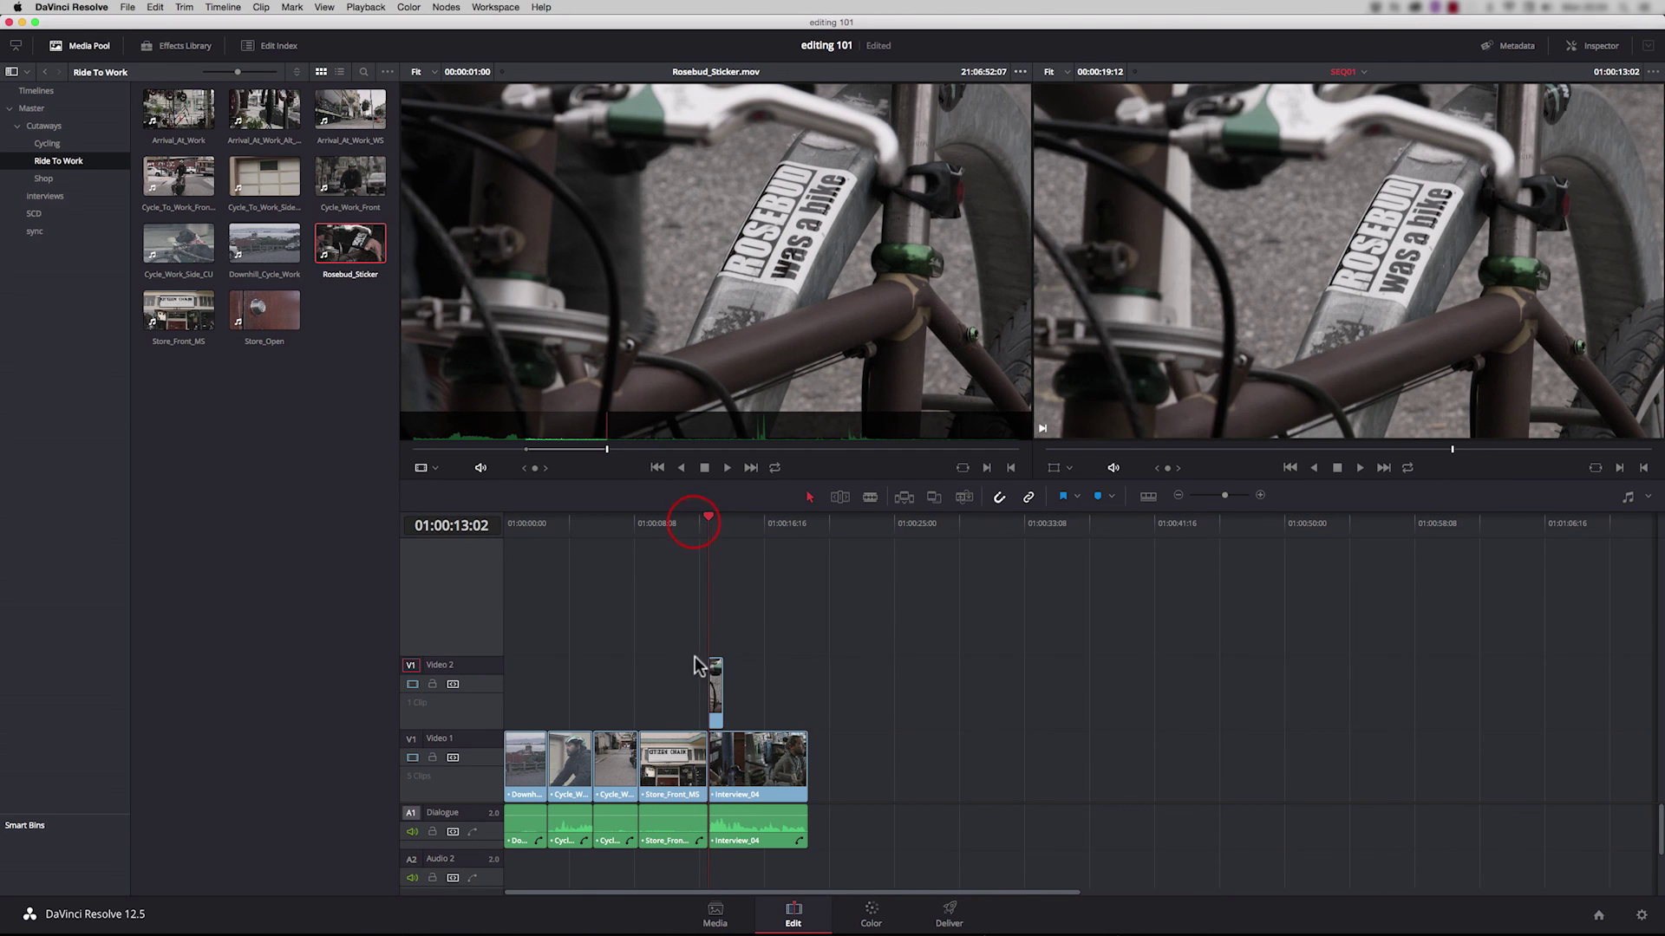
pyautogui.click(694, 522)
pyautogui.press('space')
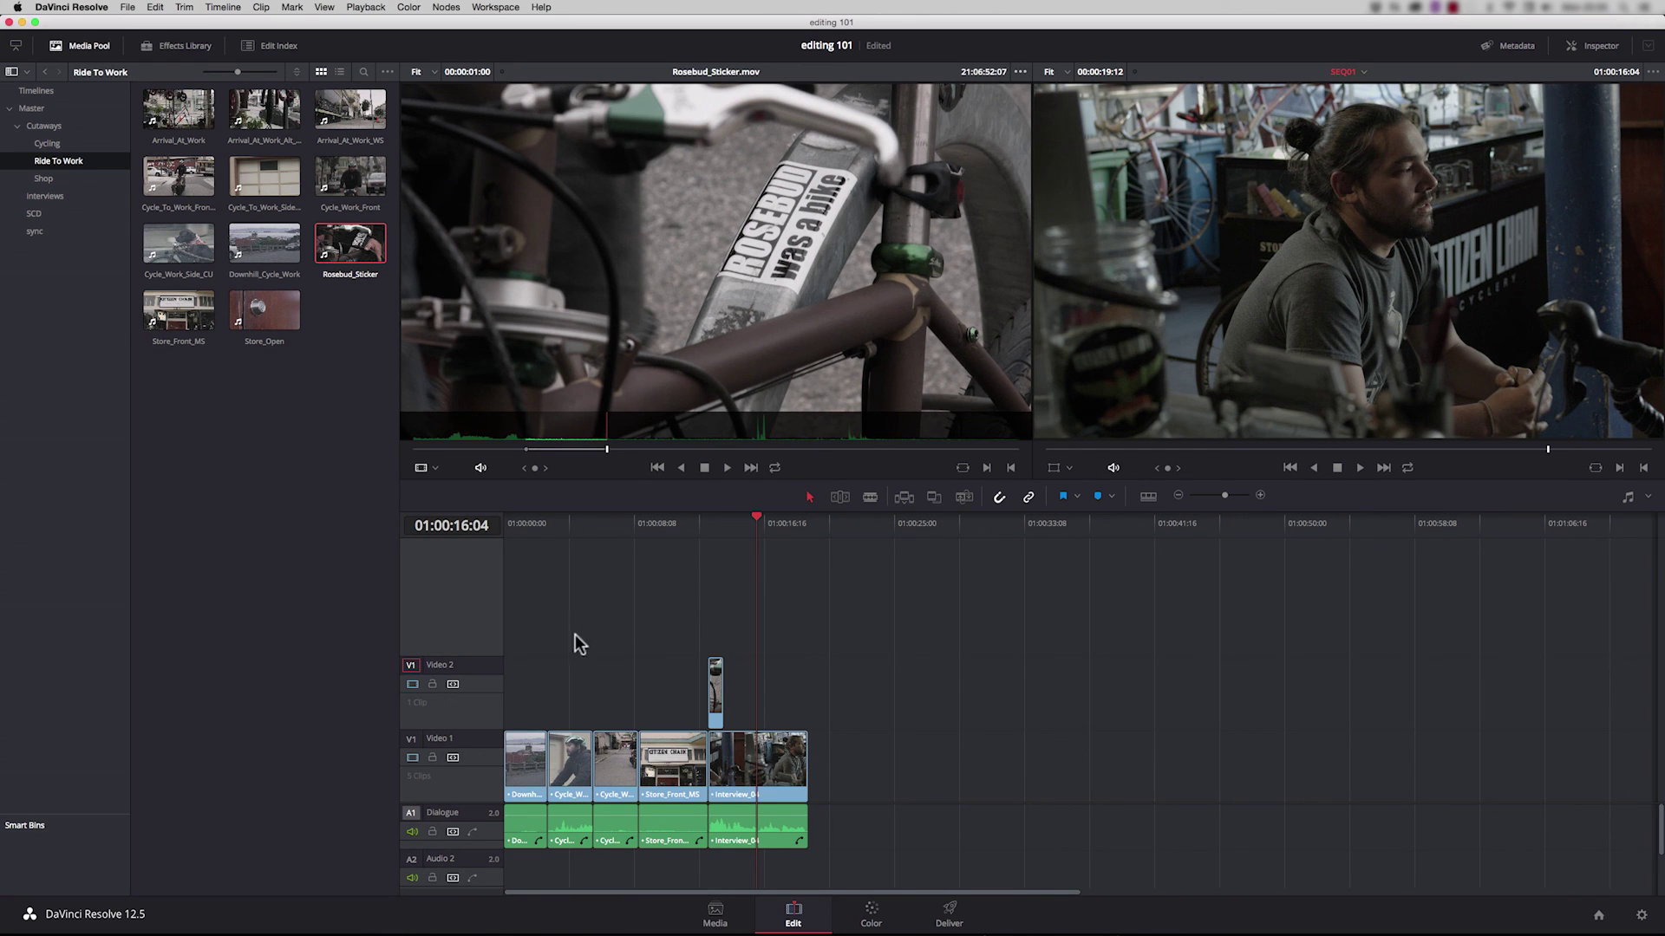
# - Nudge Interview_04 a few frames later to leave a small gap after Store_Front_MS
pyautogui.moveTo(819, 712); pyautogui.dragTo(777, 824)
pyautogui.press('.')
pyautogui.press('.')
pyautogui.press('.')
pyautogui.press('.')
pyautogui.press('.')
pyautogui.press('.')
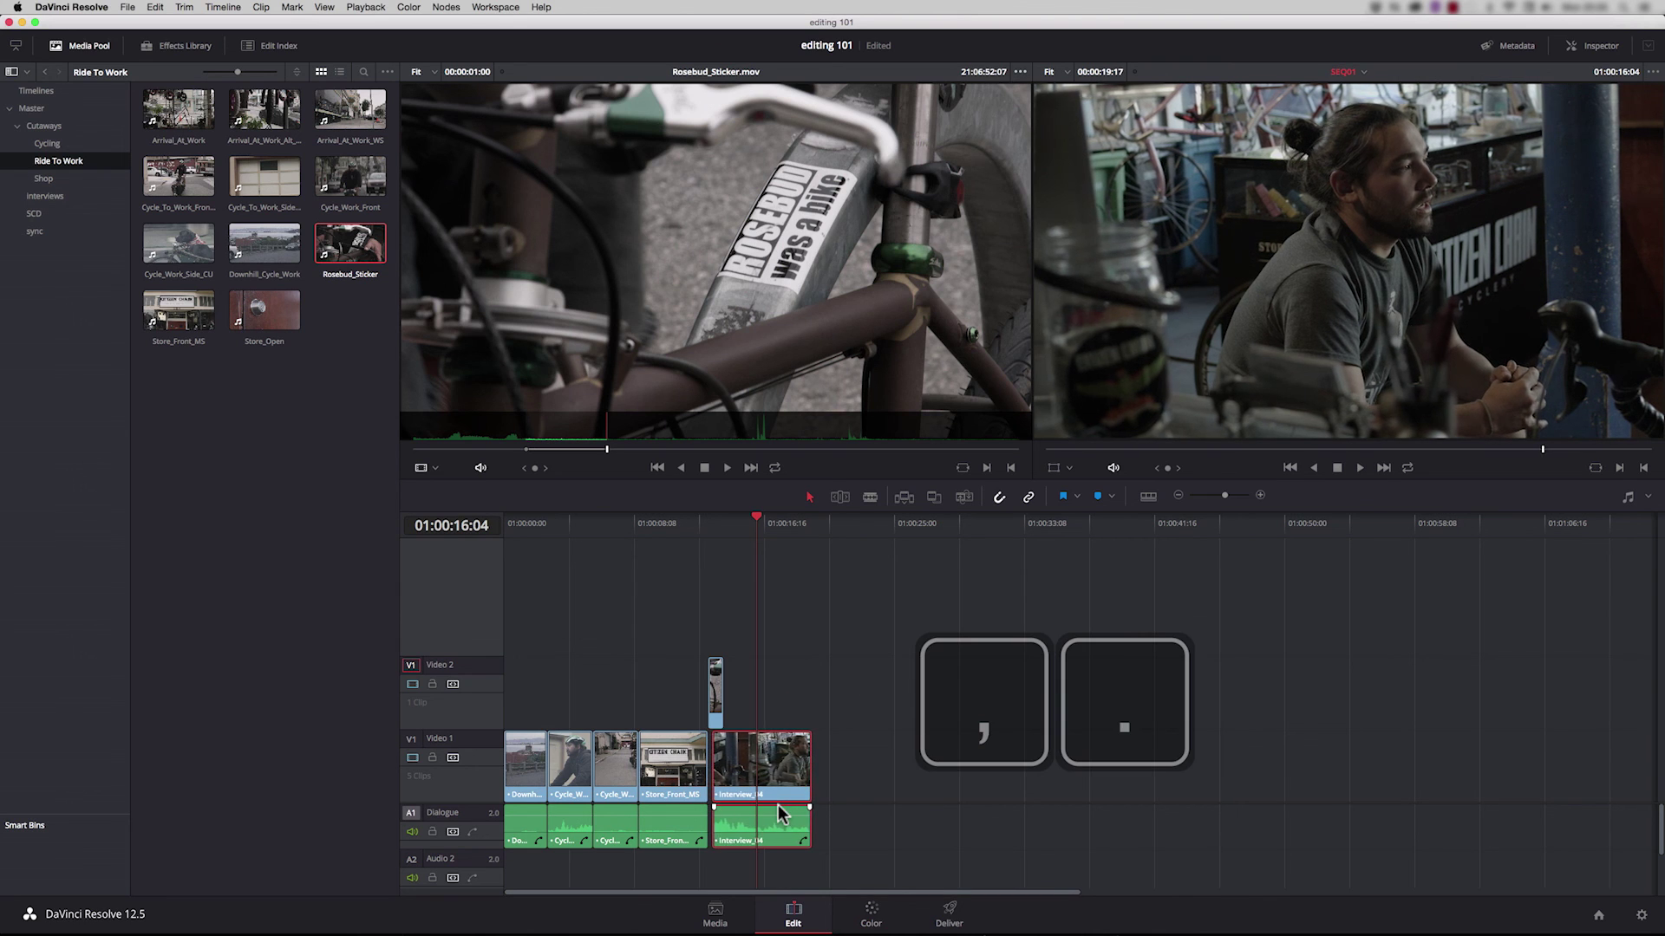
pyautogui.press('.')
pyautogui.press('.')
pyautogui.press('.')
pyautogui.press('.')
pyautogui.press('.')
pyautogui.press('.')
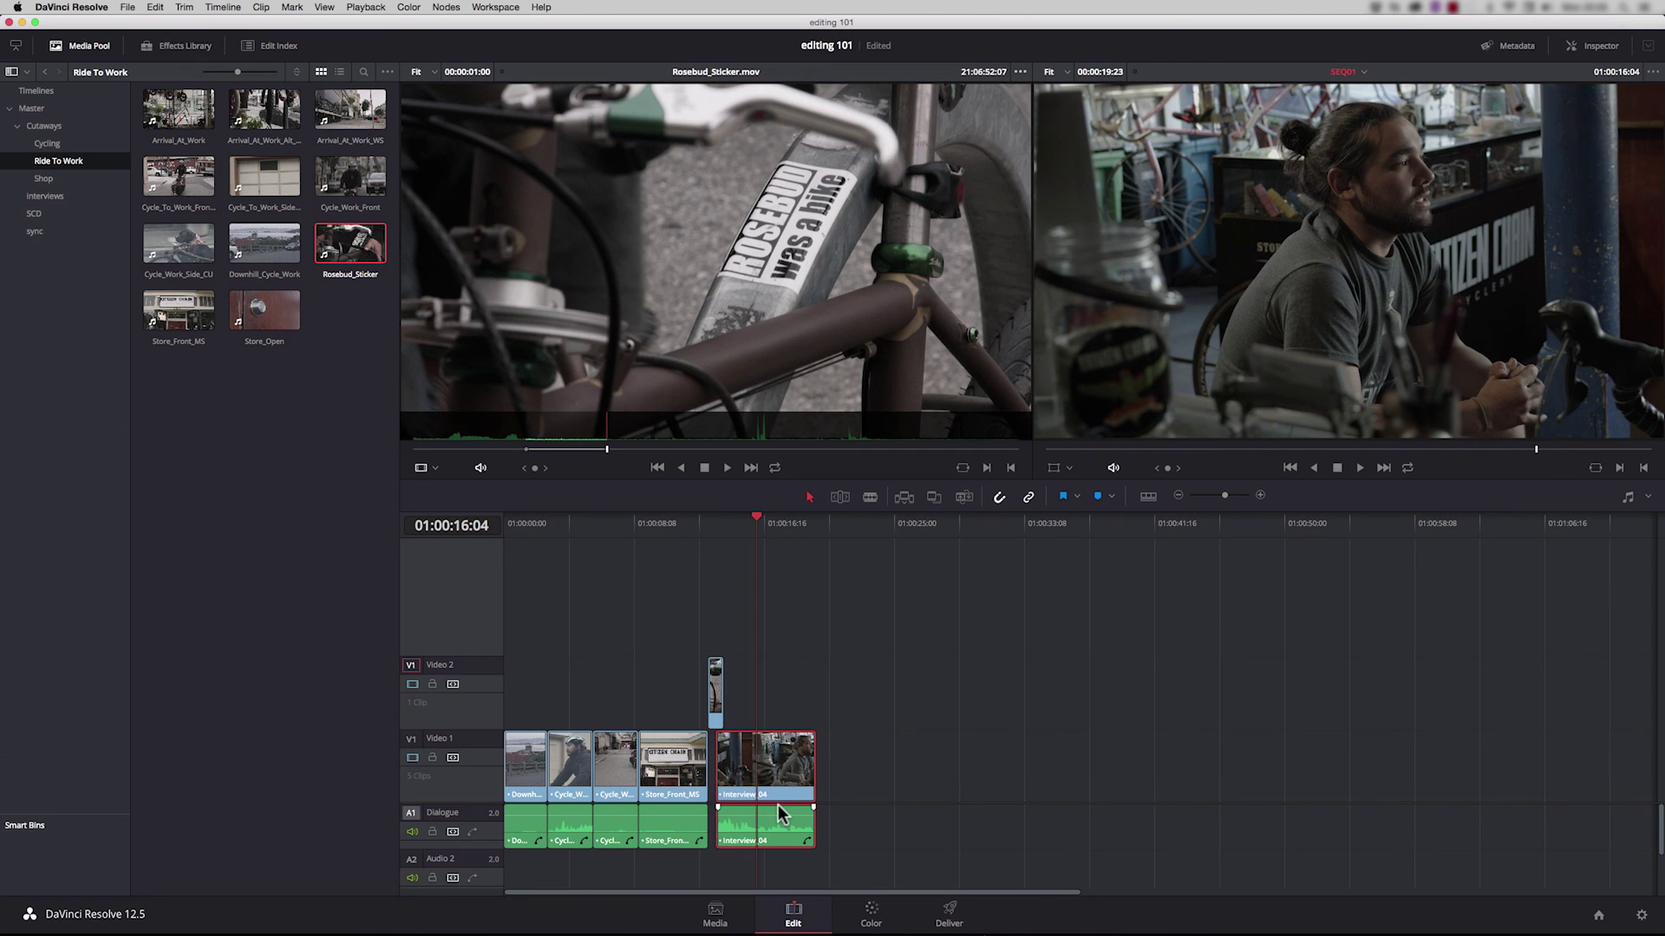
pyautogui.press('.')
pyautogui.press('.')
pyautogui.press('.')
pyautogui.press('.')
pyautogui.press('.')
pyautogui.press('.')
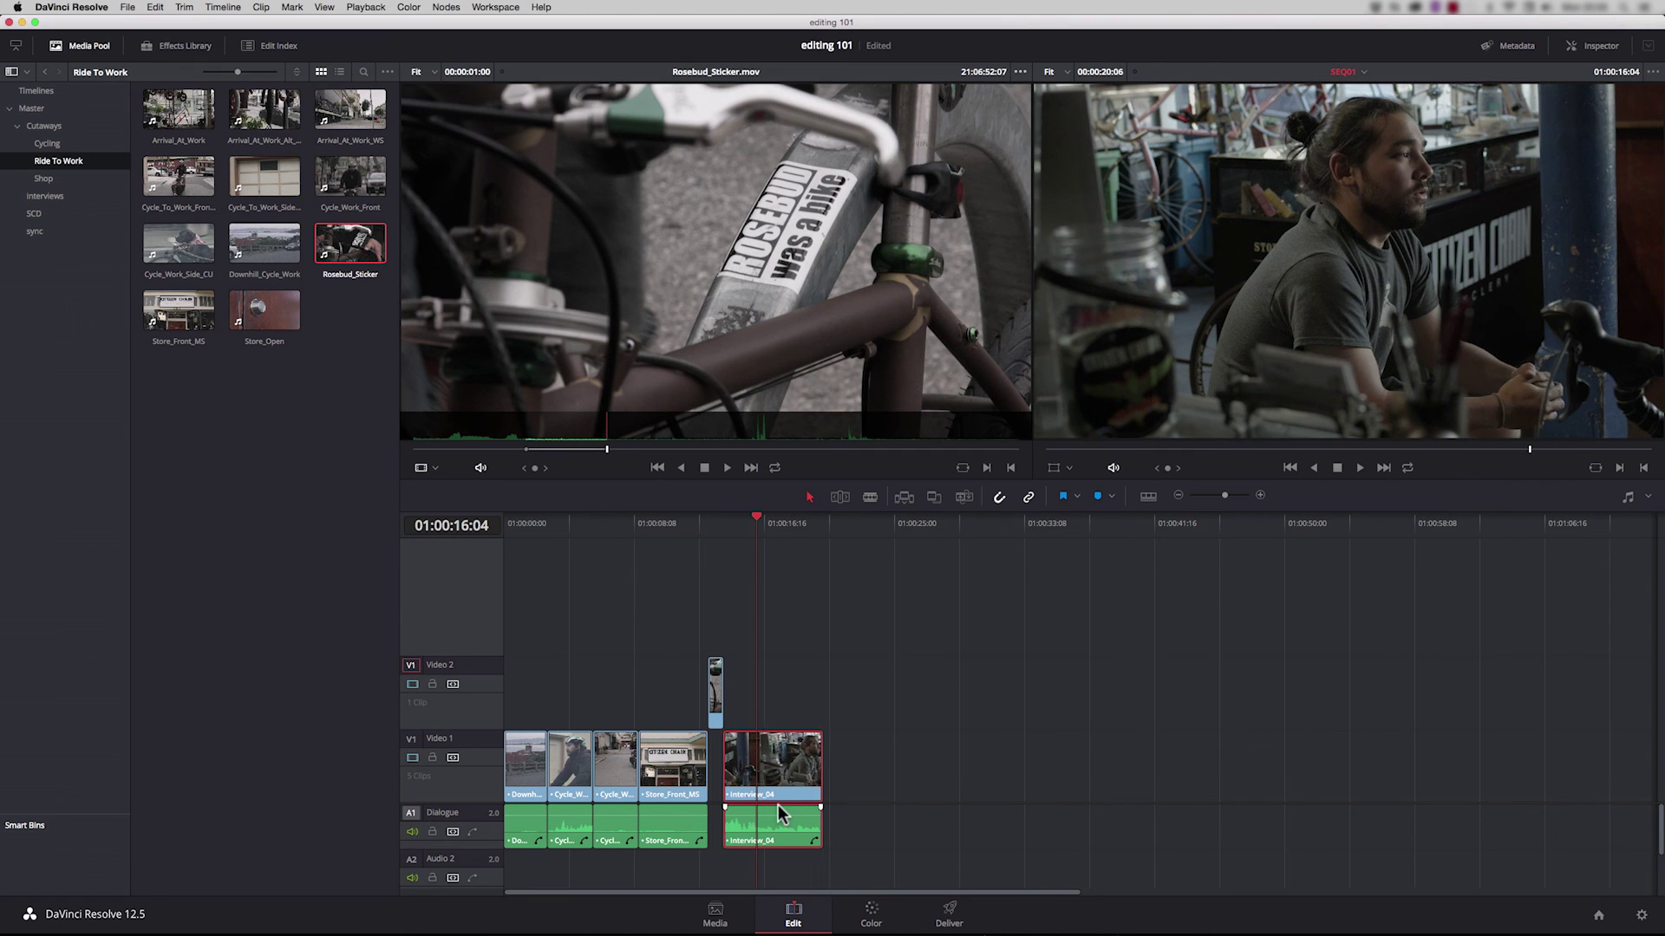
pyautogui.press(',')
pyautogui.press(',')
pyautogui.press(',')
pyautogui.press(',')
pyautogui.press(',')
pyautogui.press(',')
pyautogui.press(',')
pyautogui.press(',')
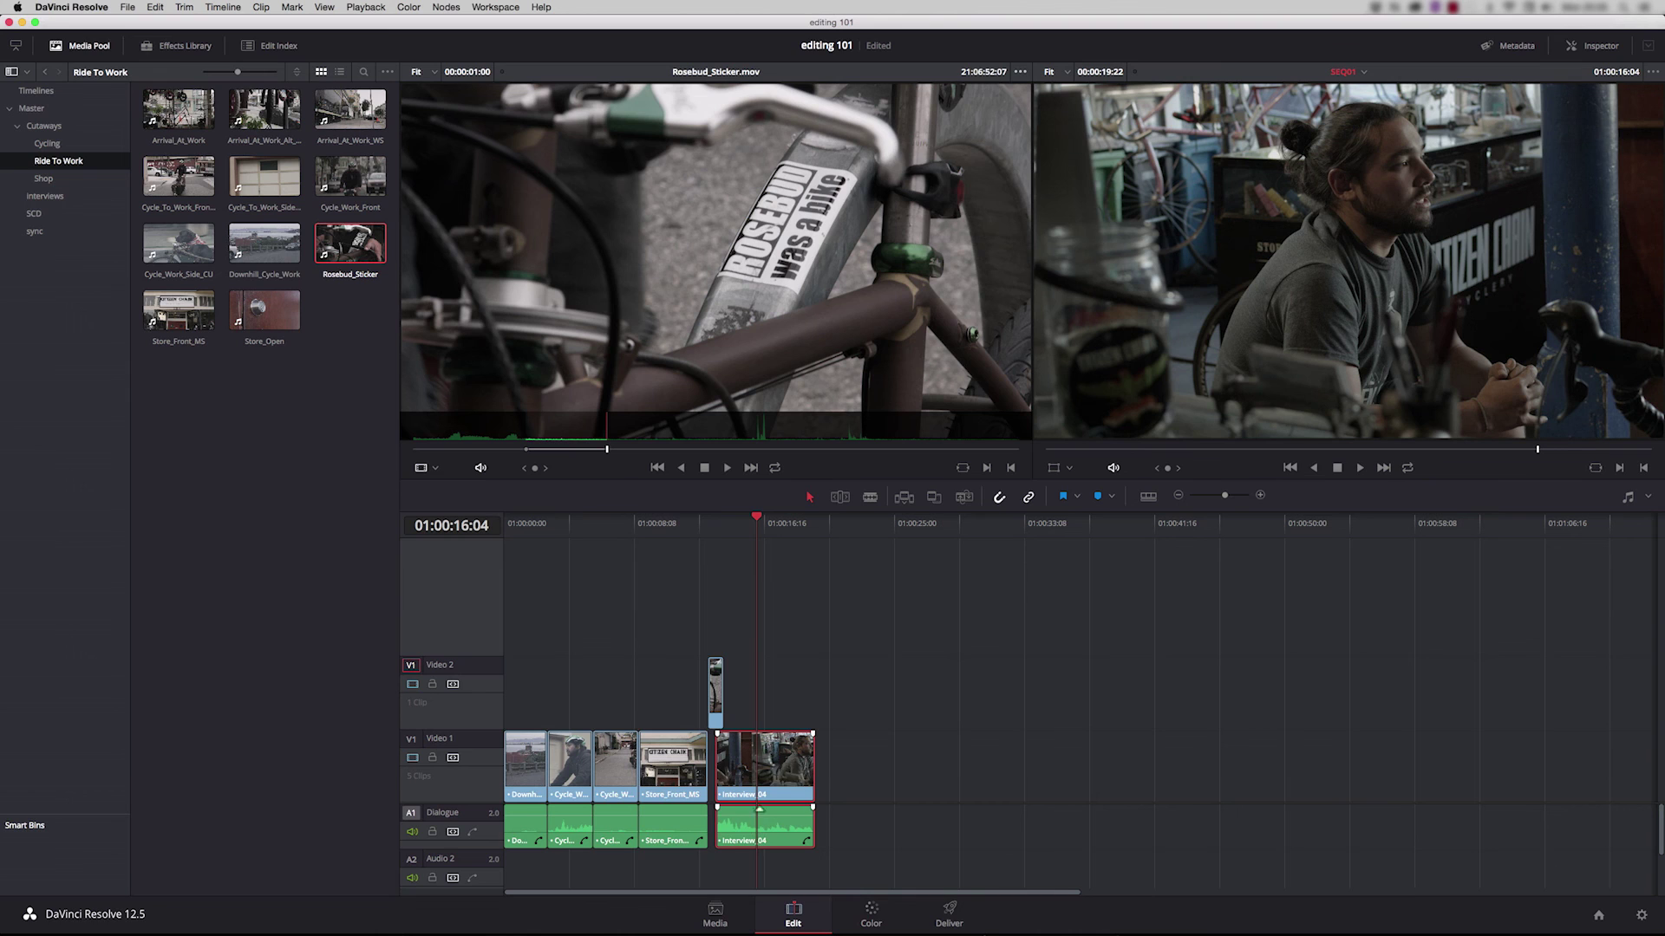
pyautogui.click(828, 707)
pyautogui.click(886, 709)
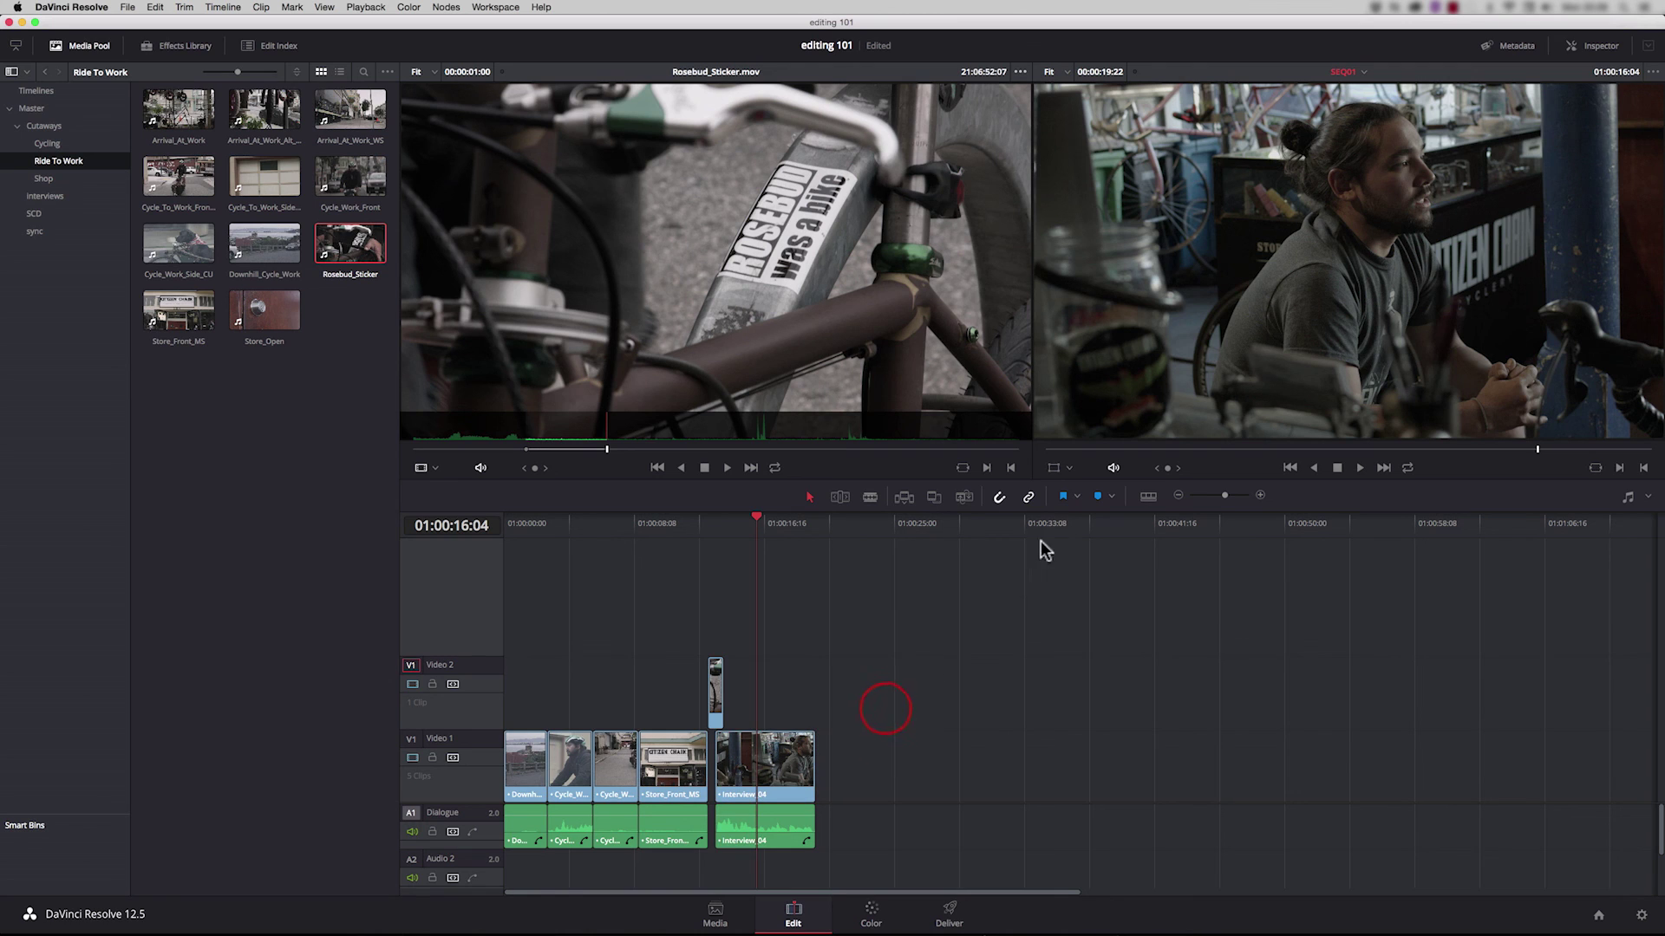
# - Turn off Linked Selection and select Interview_04's video and audio separately
pyautogui.click(1028, 499)
pyautogui.moveTo(835, 681); pyautogui.dragTo(774, 751)
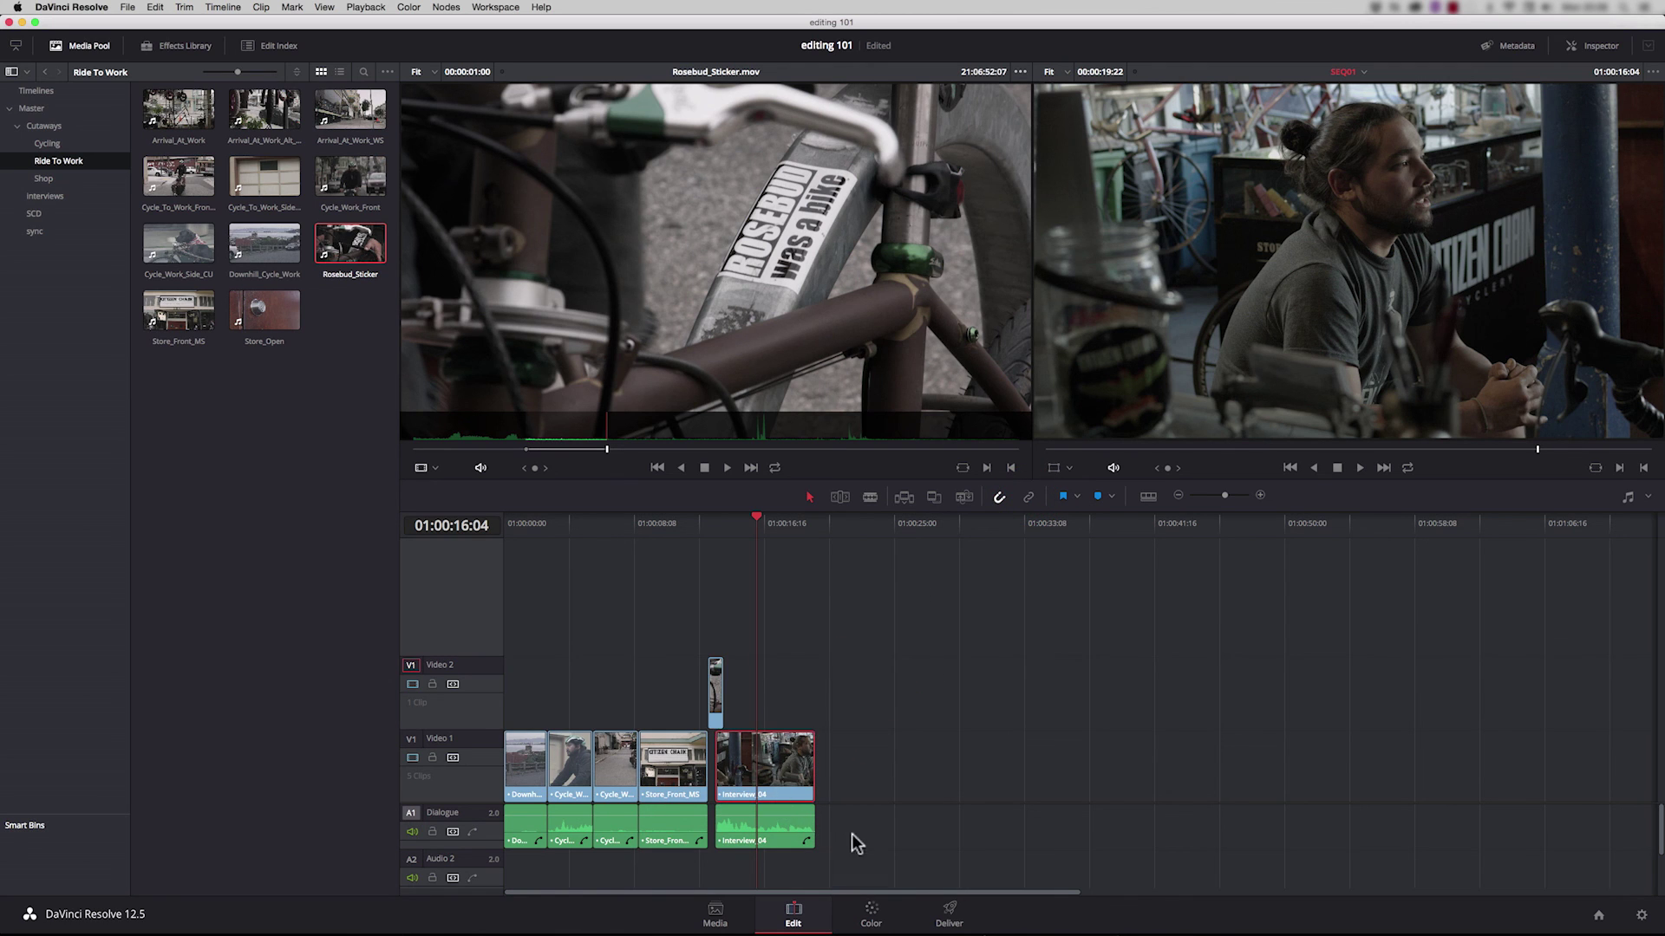
pyautogui.moveTo(856, 834); pyautogui.dragTo(806, 843)
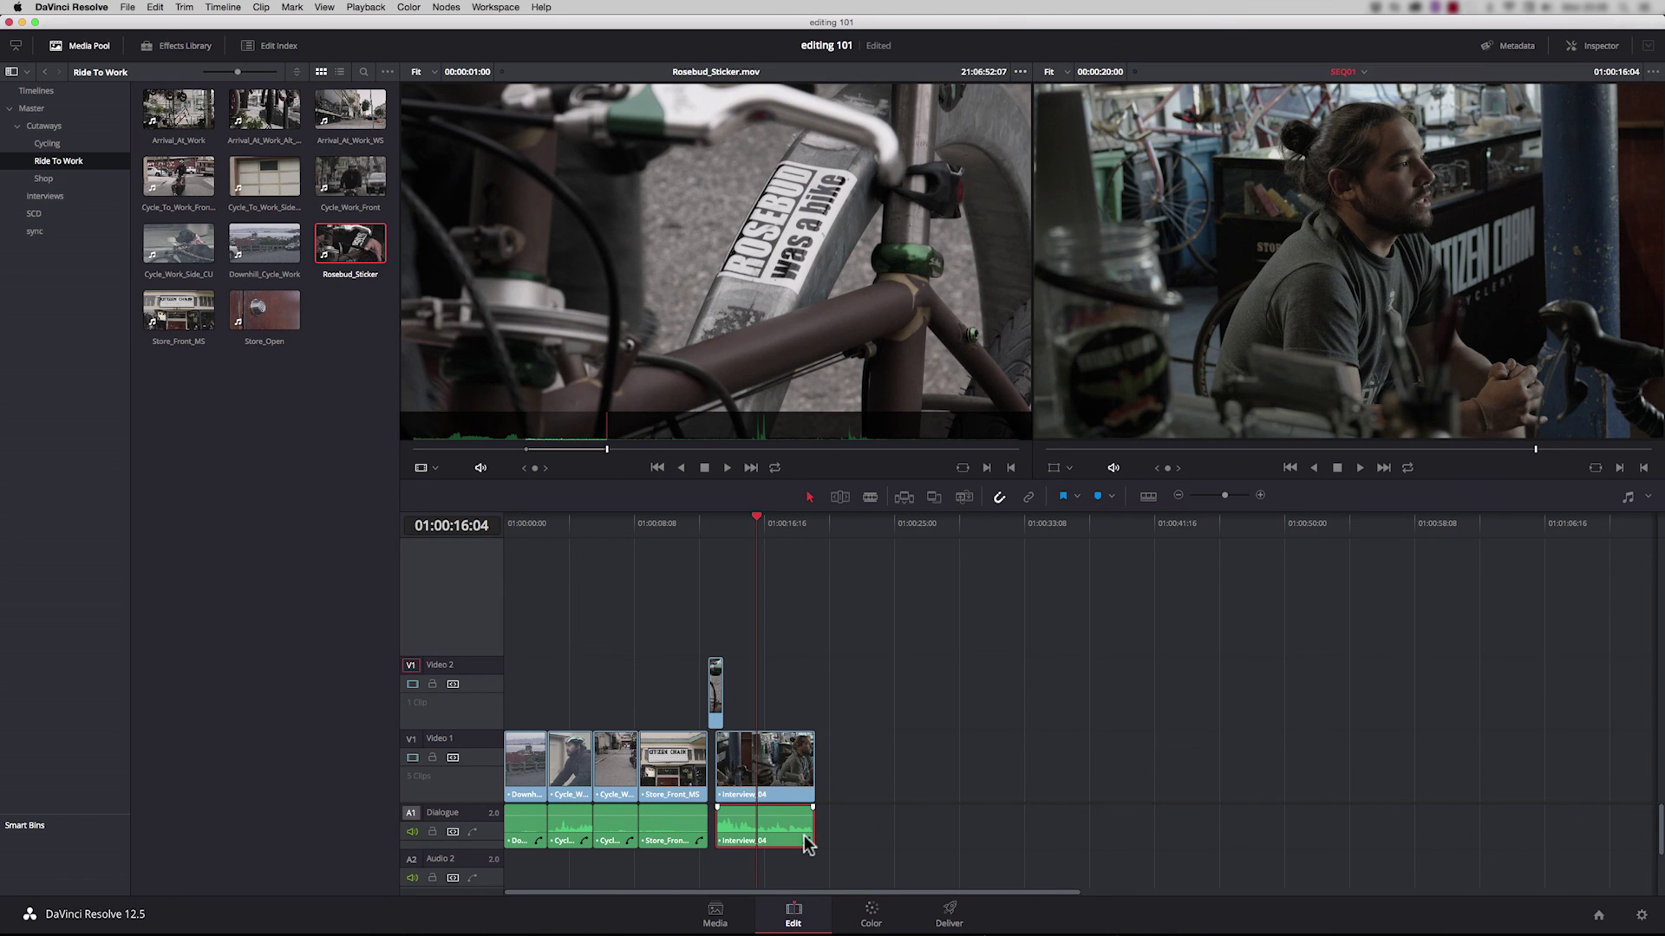
# - With Linked Selection back on, delete the second cycling cutaway, then undo the gap-leaving deletion
pyautogui.click(1028, 496)
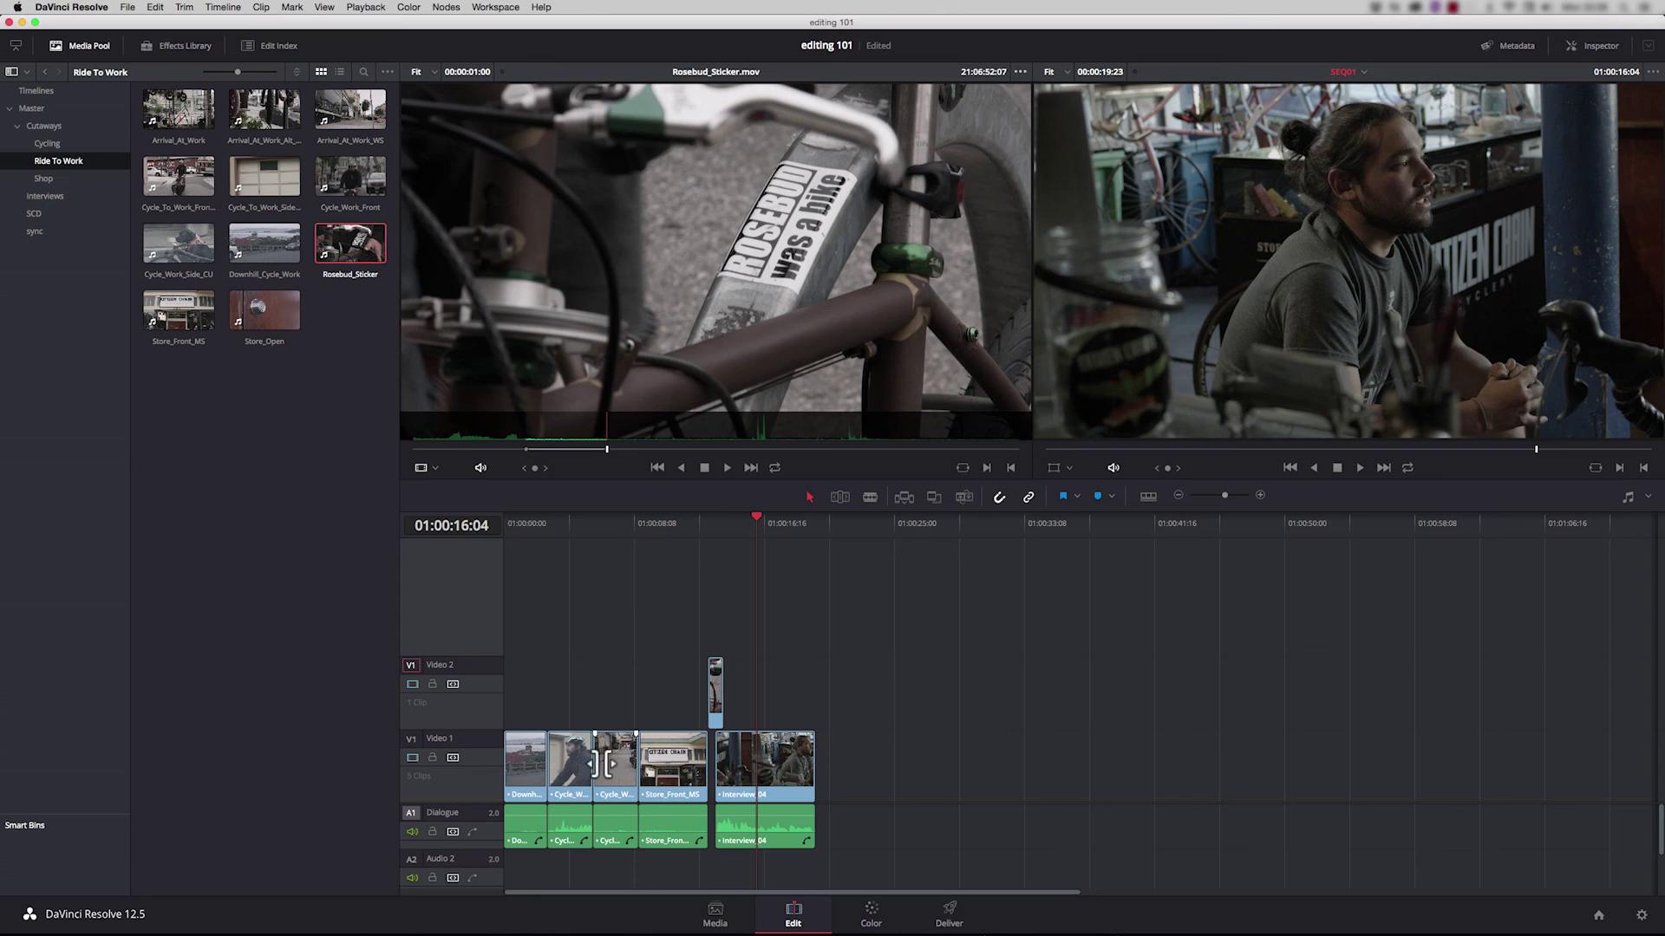
pyautogui.click(564, 746)
pyautogui.press('BackSpace')
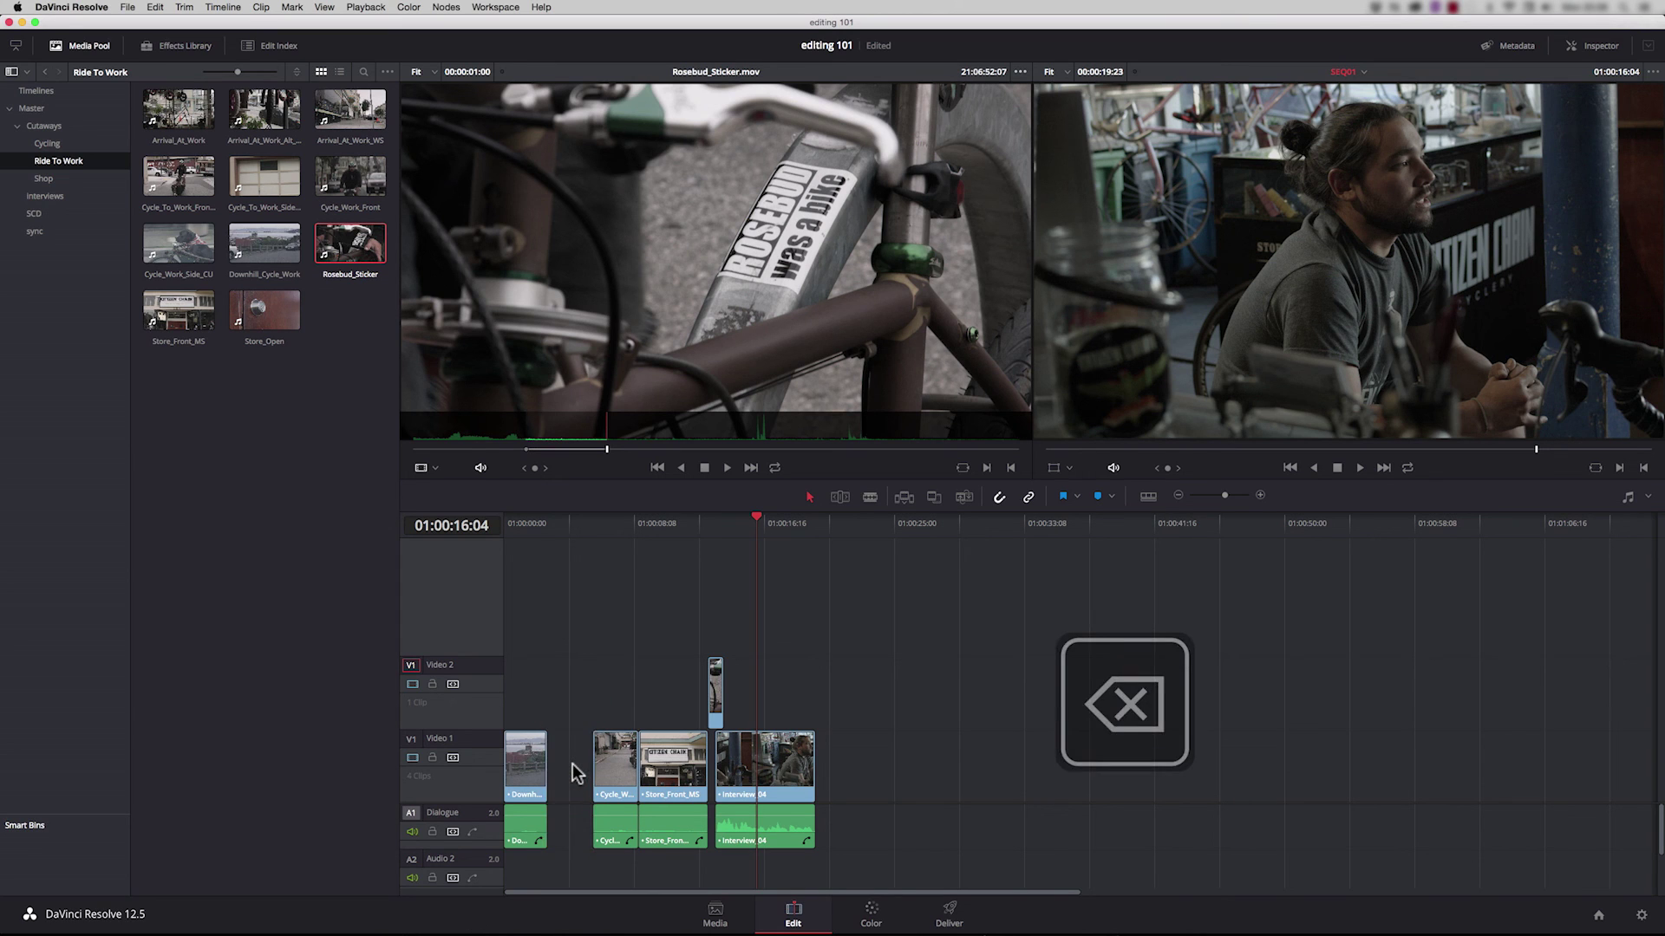
pyautogui.press('cmd+z')
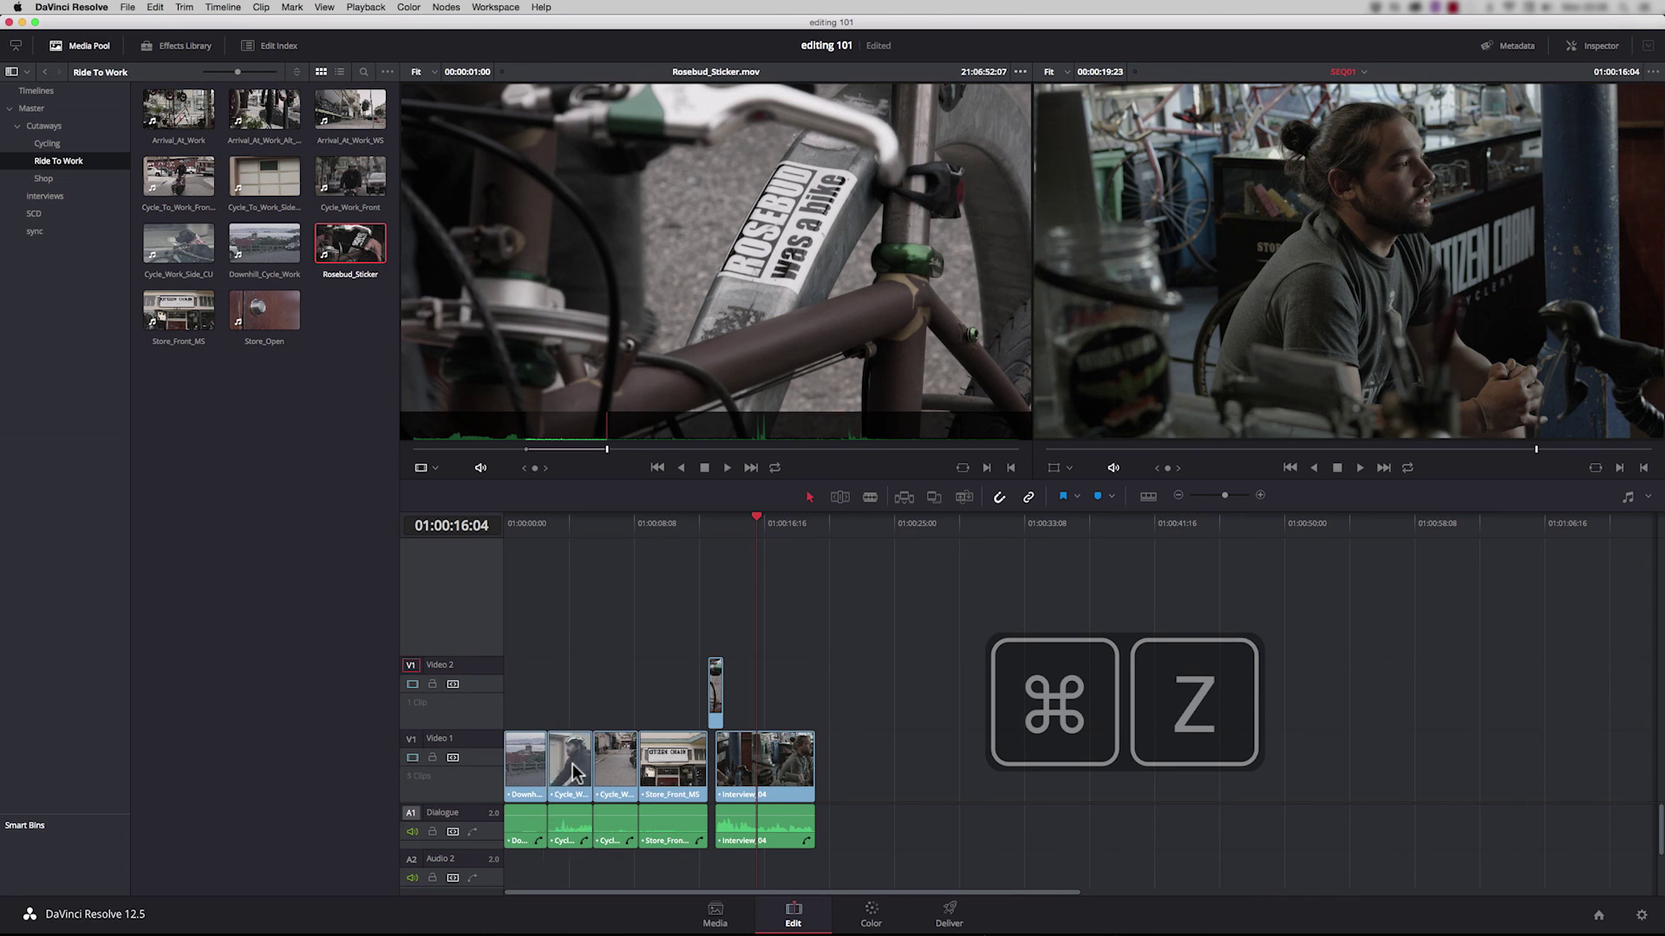
# - Ripple delete Cycle_Work_Side_CU so the later clips and sticker shift up
pyautogui.click(572, 702)
pyautogui.click(578, 770)
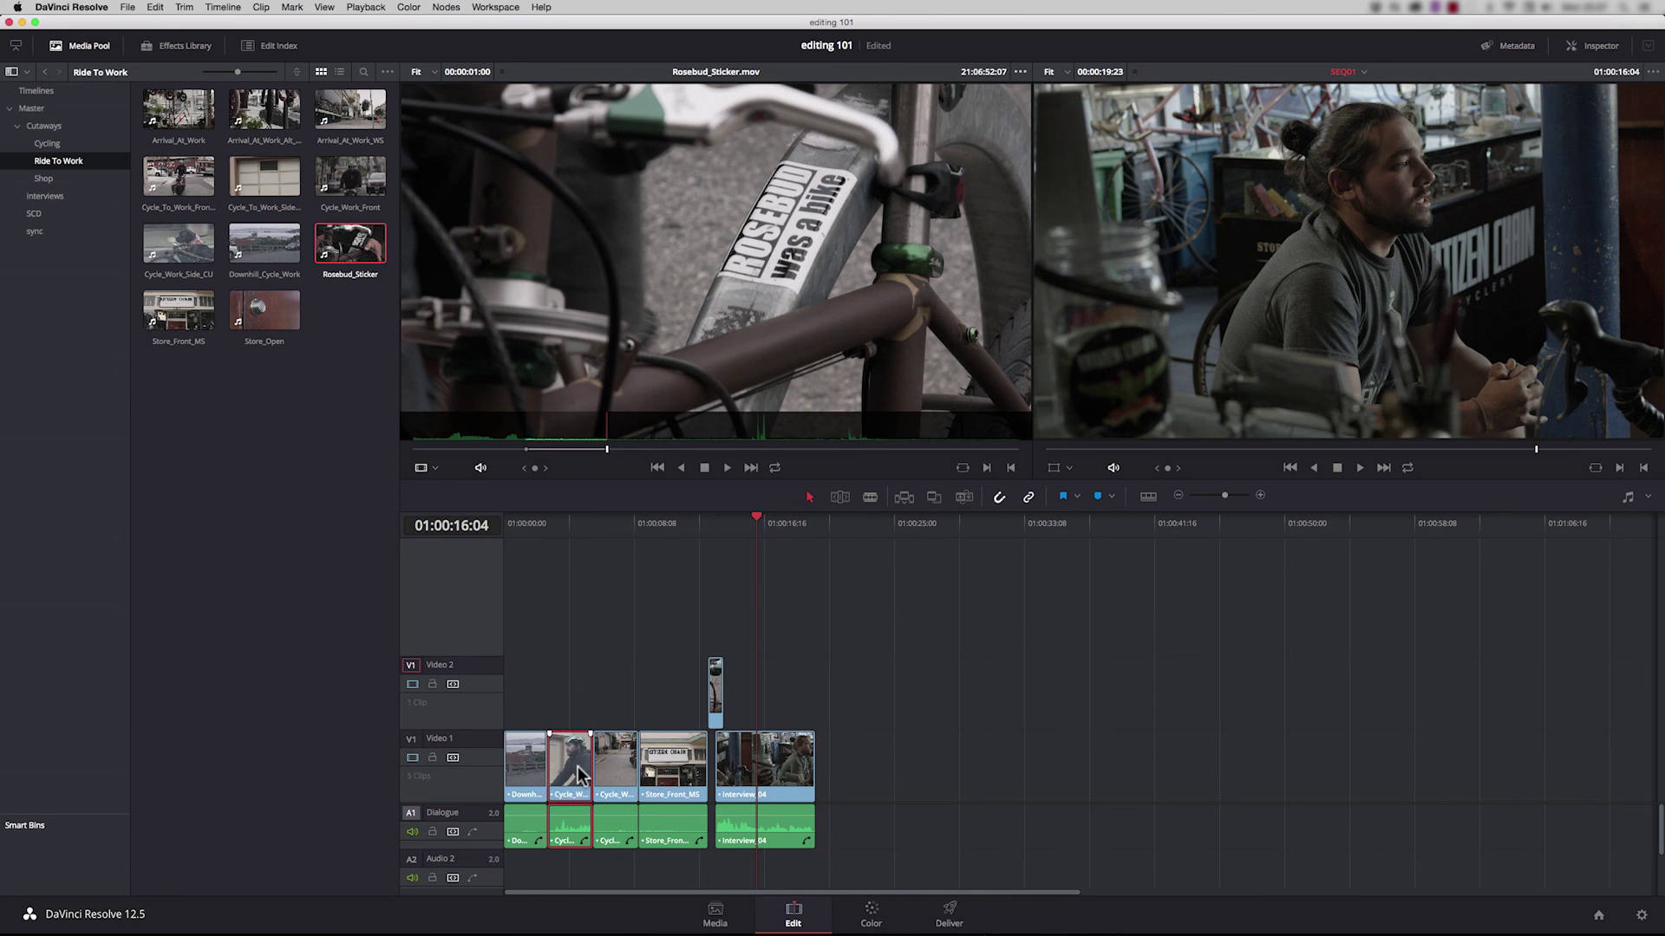
pyautogui.hotkey('shift', 'BackSpace')
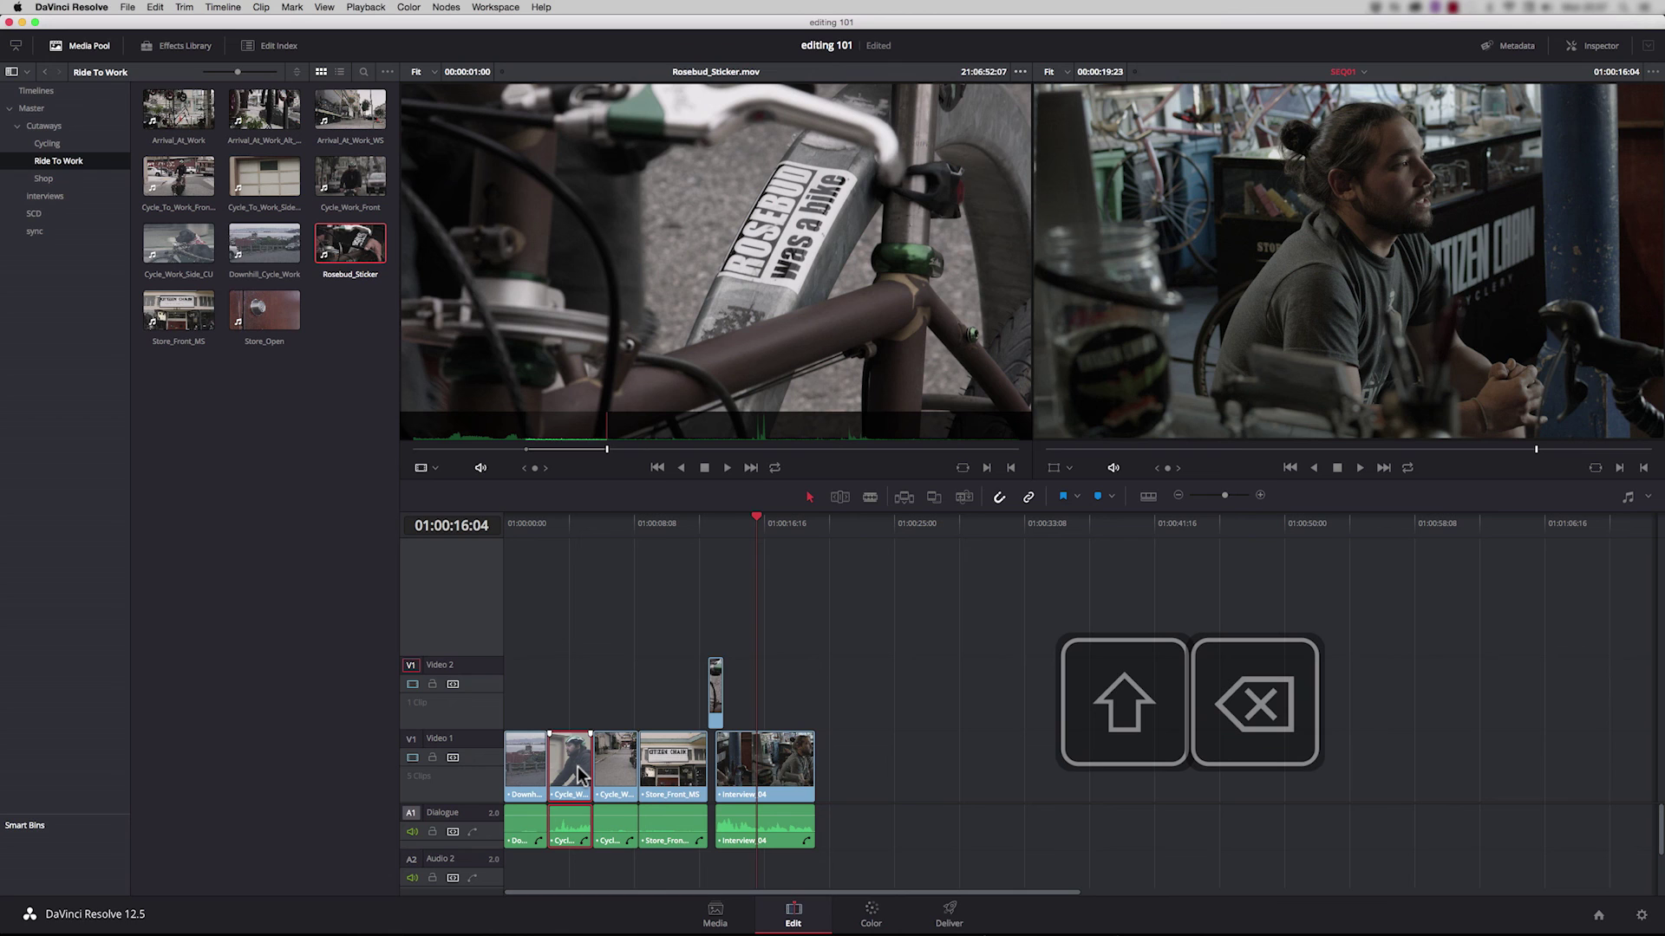
pyautogui.hotkey('shift', 'BackSpace')
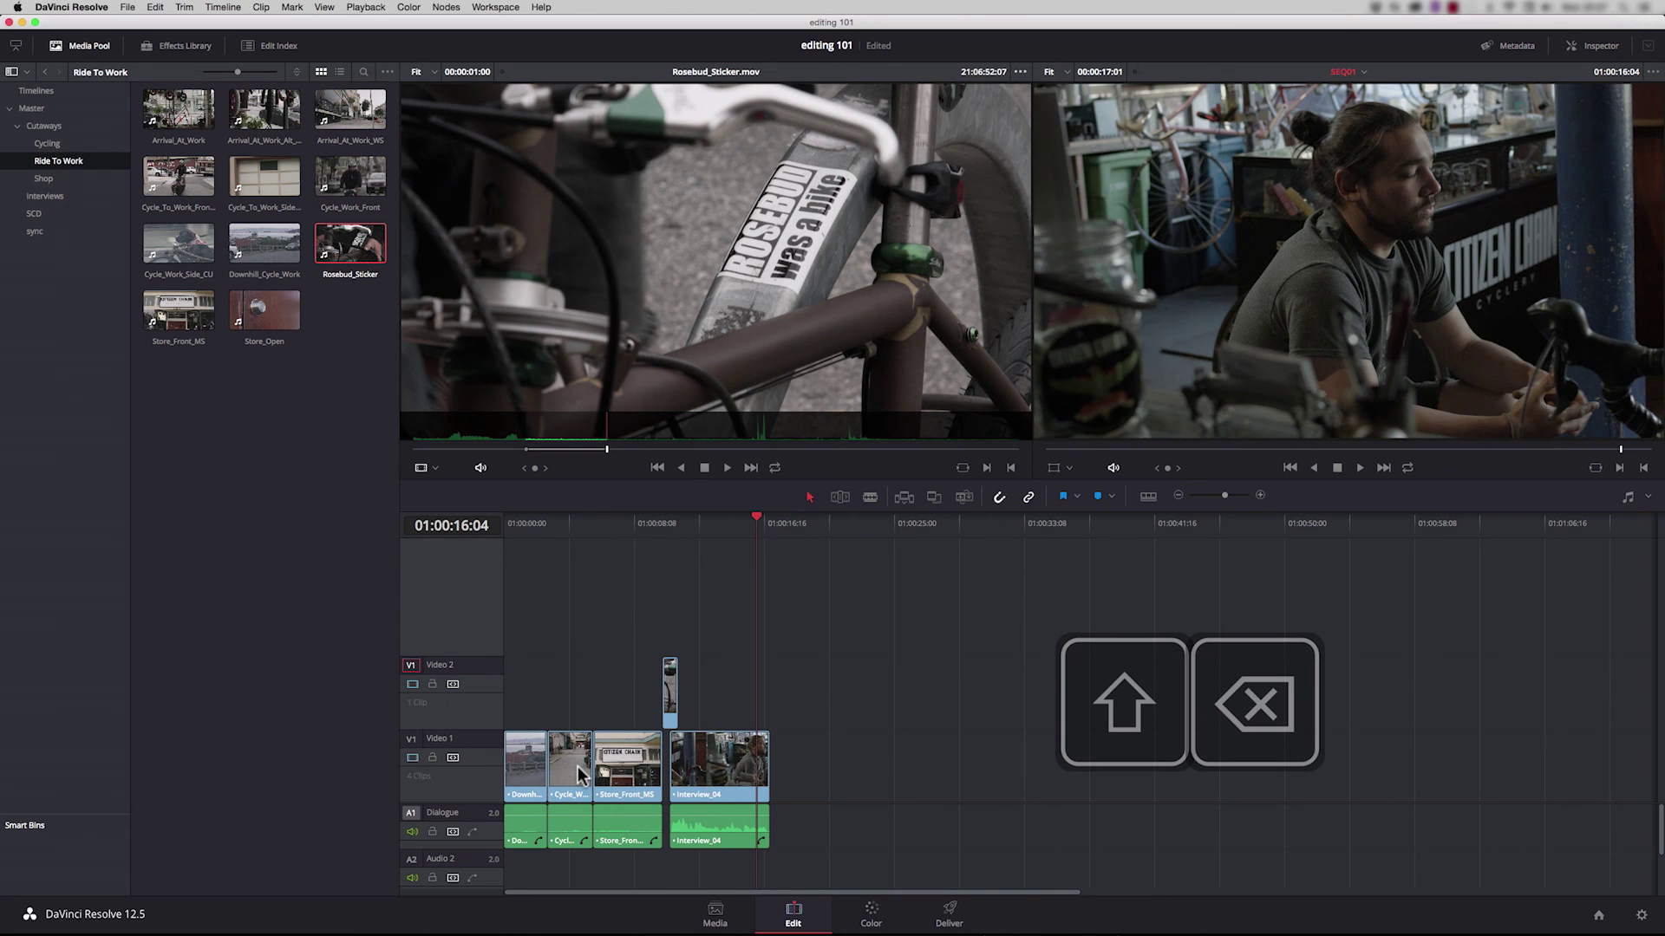